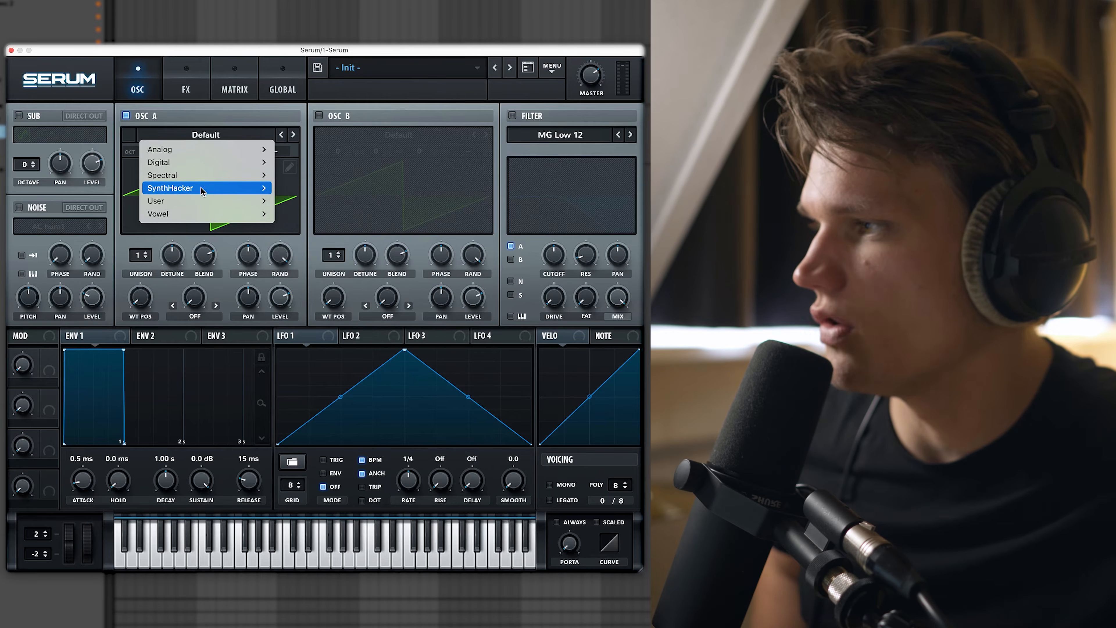
# Load SH OB-Xa Triangle into oscillator A and sweep its WT POS with a 0.5 Hz rising-ramp LFO 1.
pyautogui.moveTo(306, 188)
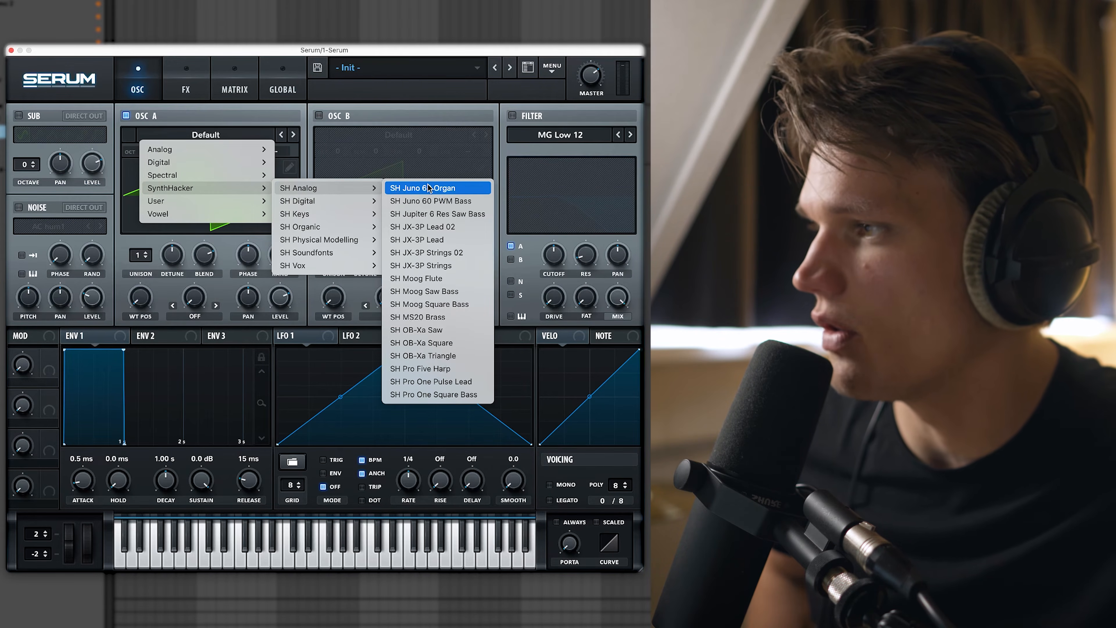
pyautogui.click(439, 356)
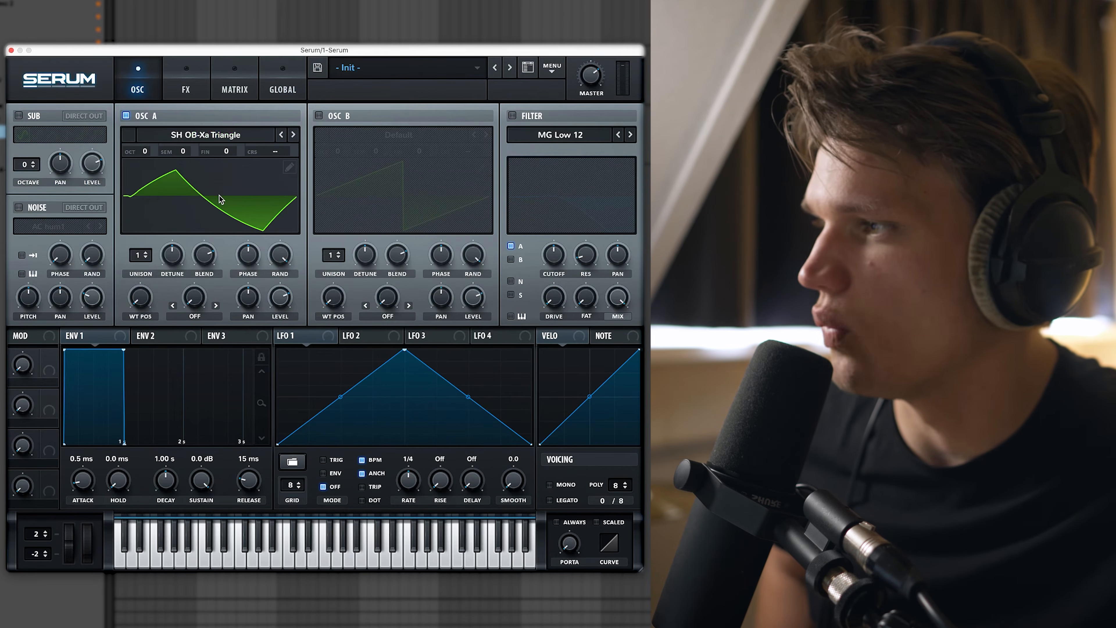
pyautogui.moveTo(404, 351); pyautogui.dragTo(530, 350)
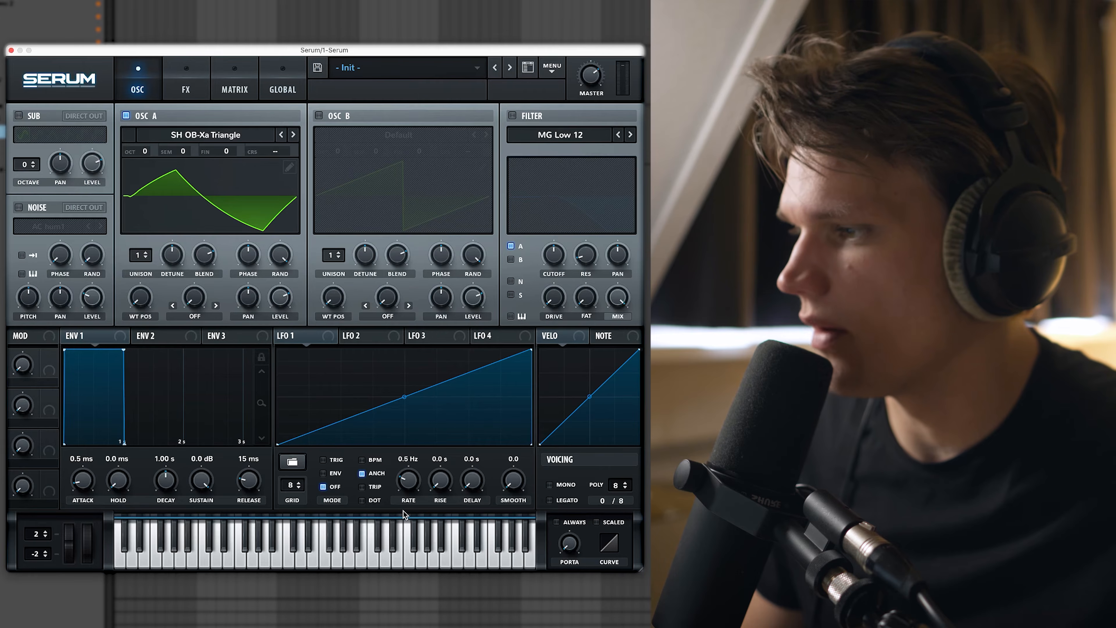
pyautogui.moveTo(405, 509); pyautogui.dragTo(405, 510)
pyautogui.moveTo(280, 335); pyautogui.dragTo(278, 217)
pyautogui.moveTo(149, 258); pyautogui.dragTo(142, 301)
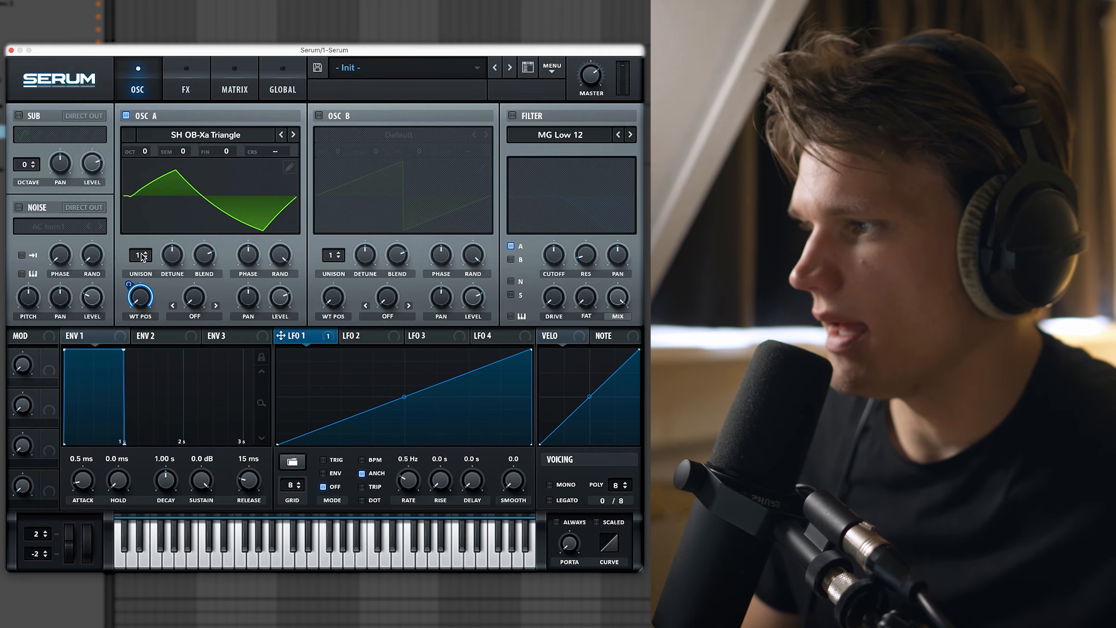
# Use 5 lightly detuned unison voices; set ENV 1 to 38 ms attack, 2.41 s curved decay, -17.2 dB sustain.
pyautogui.moveTo(151, 229); pyautogui.dragTo(153, 220)
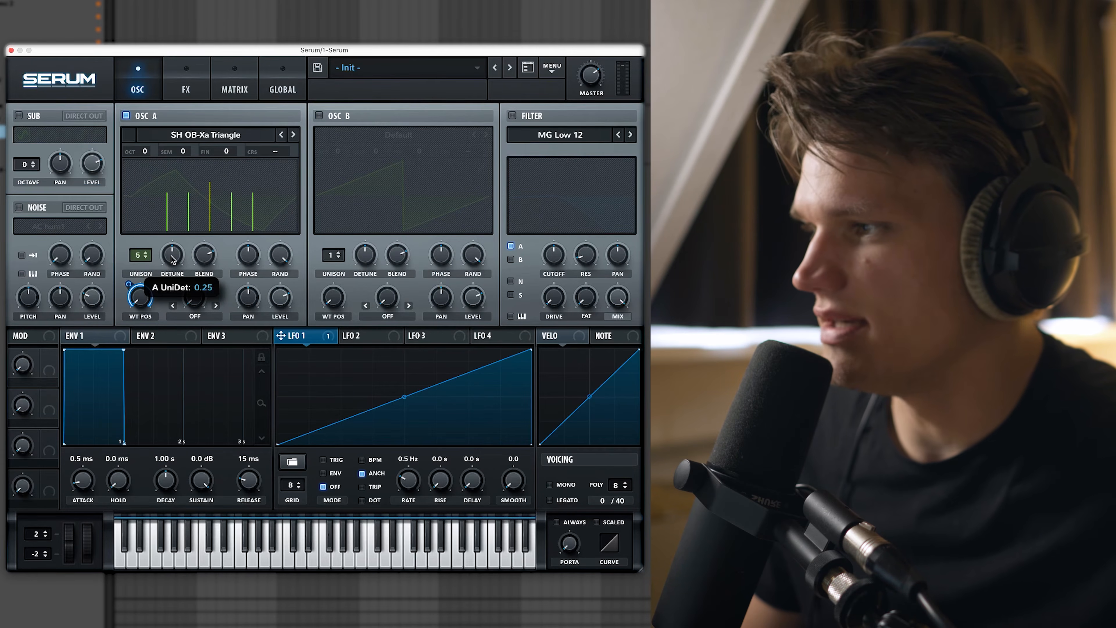
pyautogui.moveTo(170, 261); pyautogui.dragTo(165, 281)
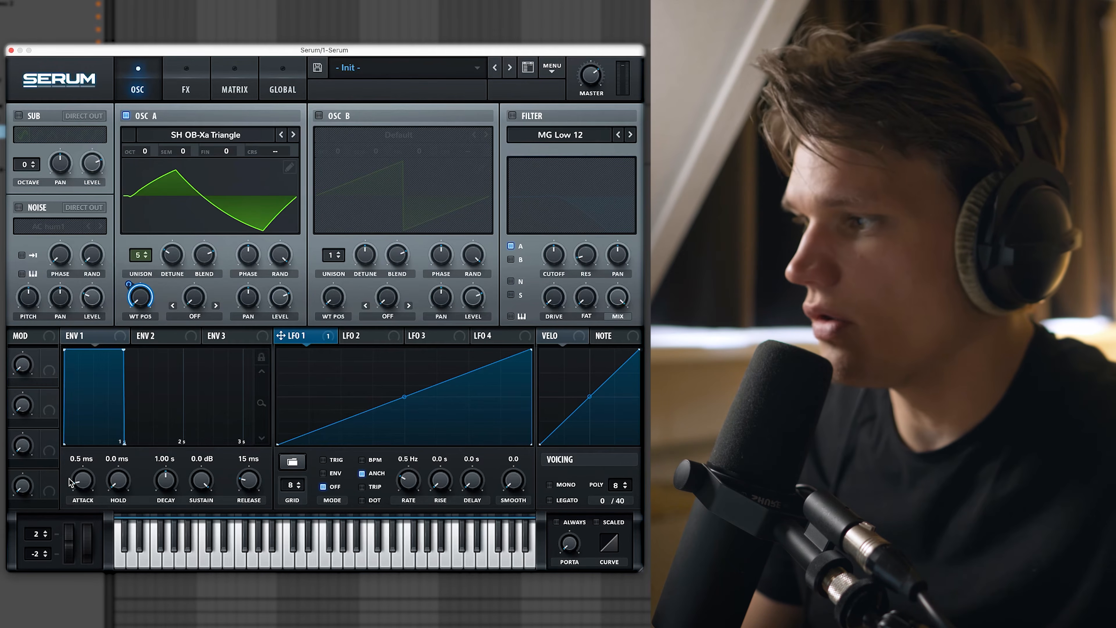
pyautogui.moveTo(83, 481); pyautogui.dragTo(93, 475)
pyautogui.moveTo(166, 479); pyautogui.dragTo(190, 545)
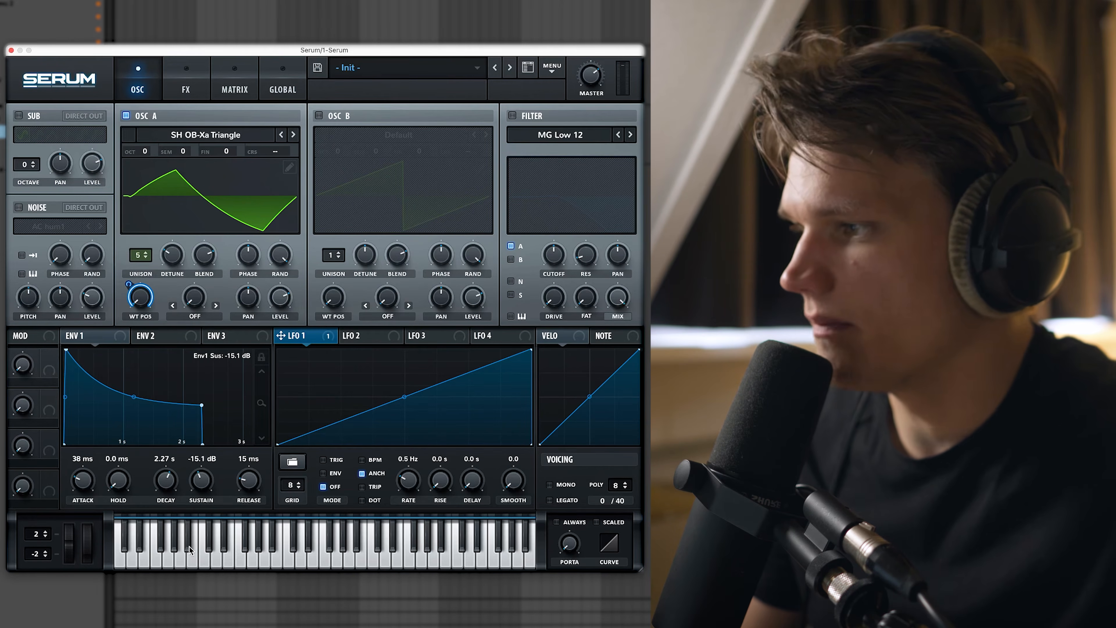
pyautogui.moveTo(254, 489); pyautogui.dragTo(258, 483)
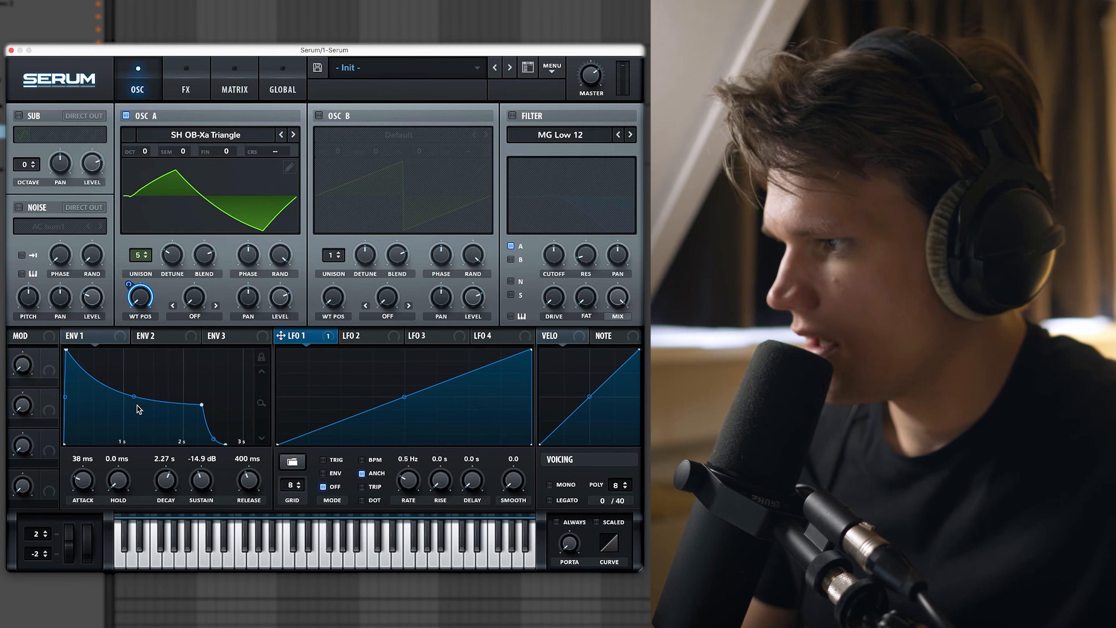
pyautogui.moveTo(134, 396); pyautogui.dragTo(149, 373)
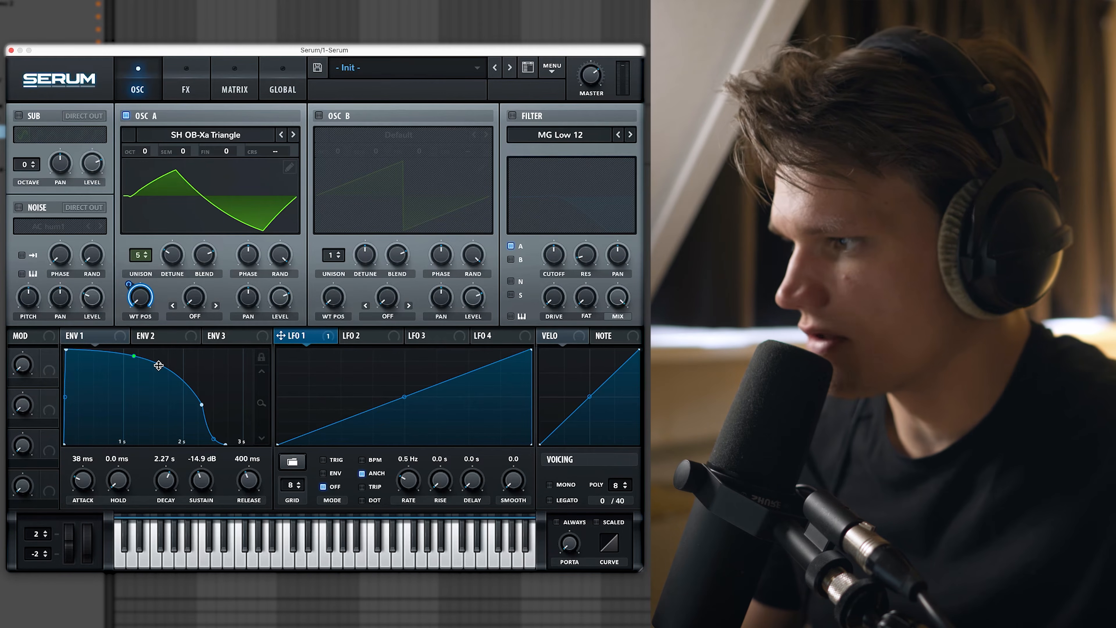
pyautogui.moveTo(203, 406); pyautogui.dragTo(211, 410)
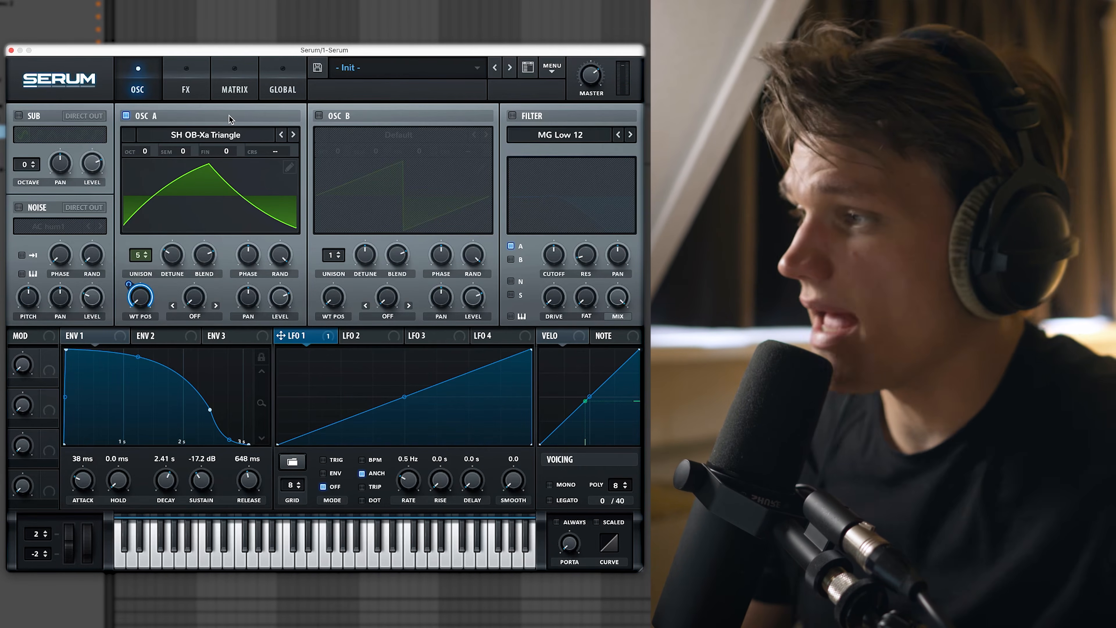
# Route Chaos1 to Global Mast.Tun in matrix row 2 with a small amount, output scaled to 3.
pyautogui.click(242, 85)
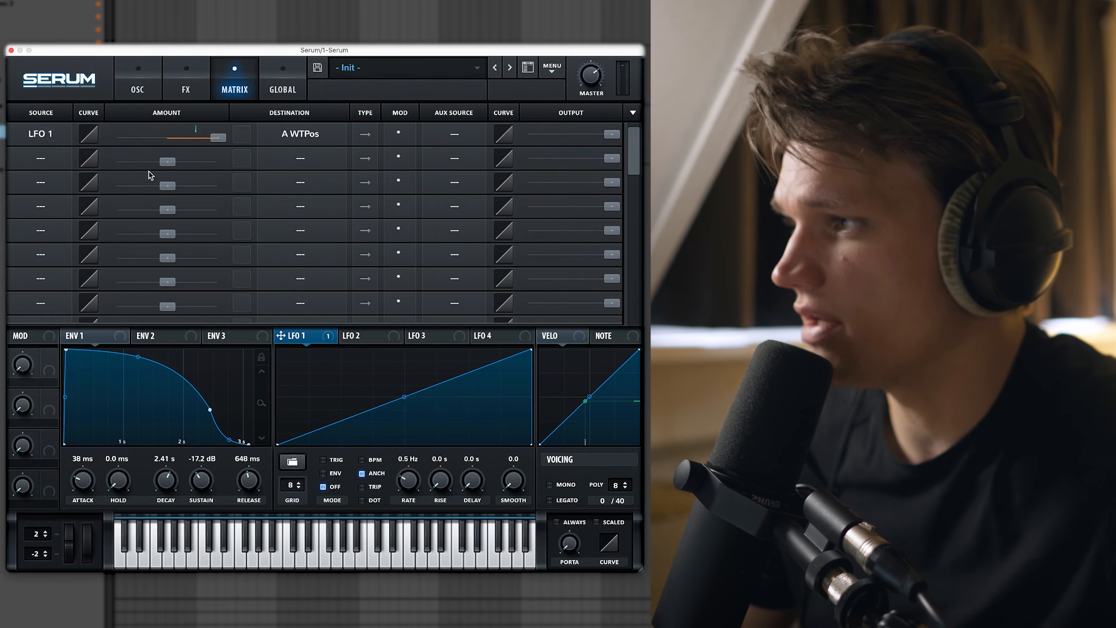
pyautogui.click(50, 159)
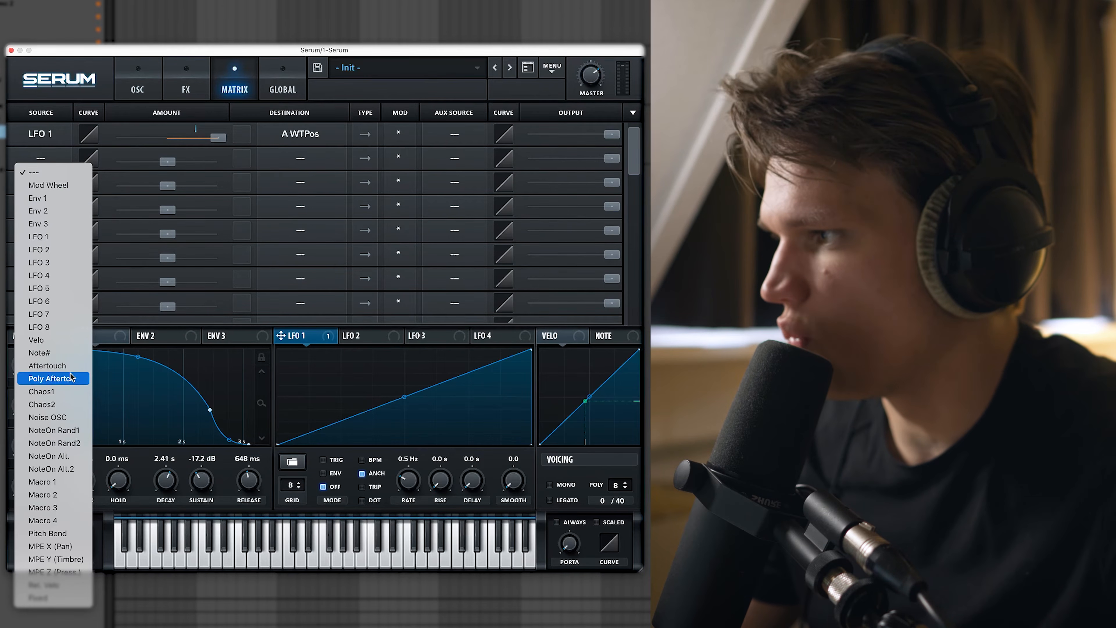
pyautogui.click(66, 391)
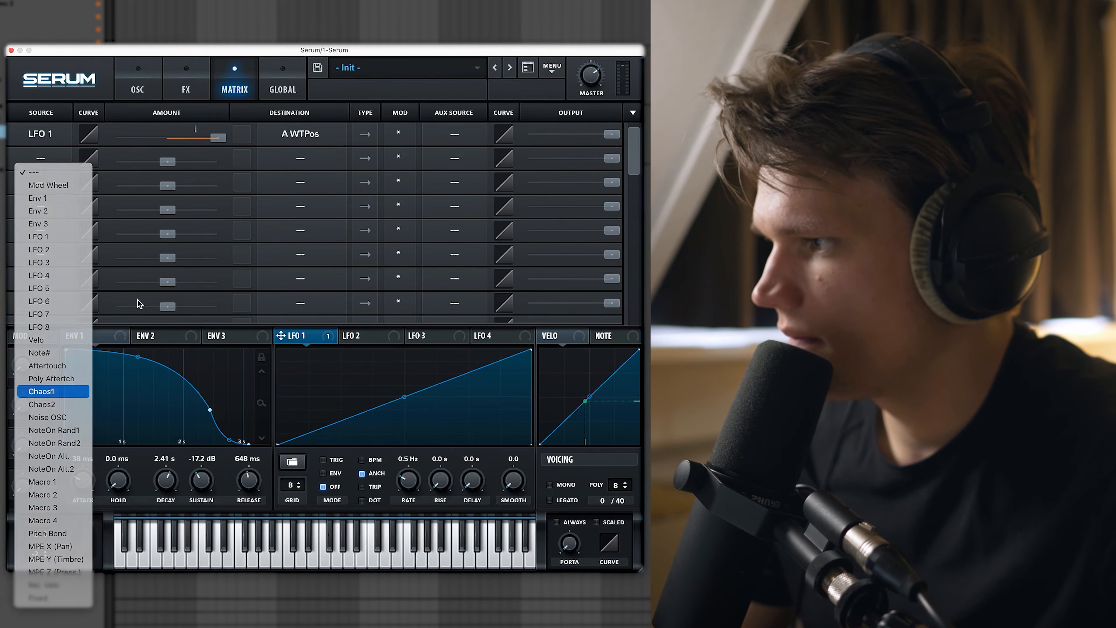
pyautogui.click(310, 159)
pyautogui.moveTo(302, 264)
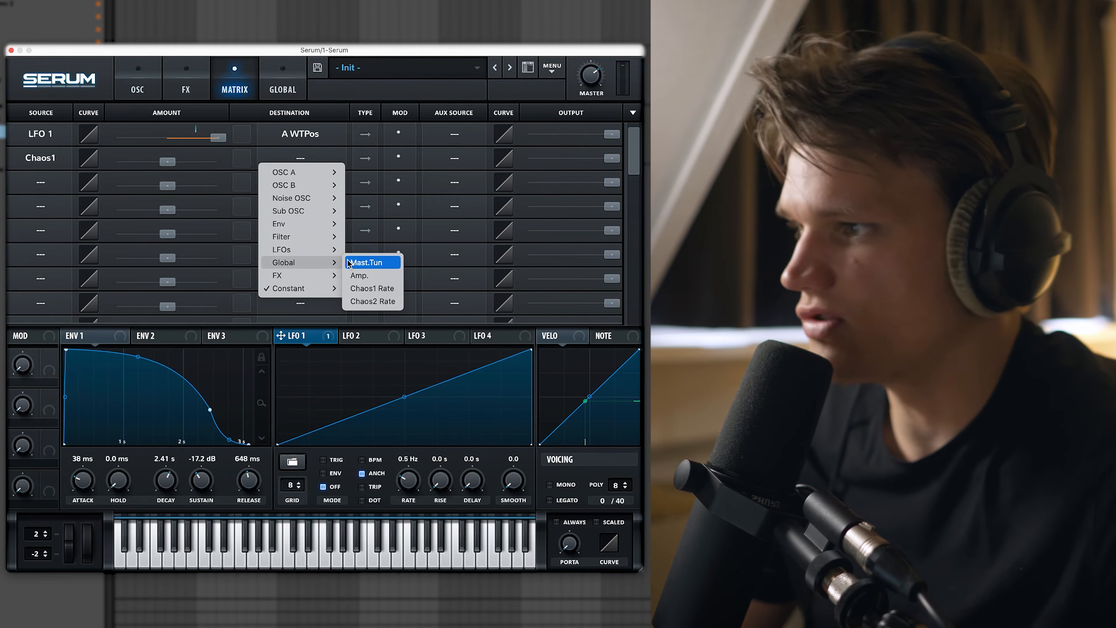
pyautogui.click(373, 263)
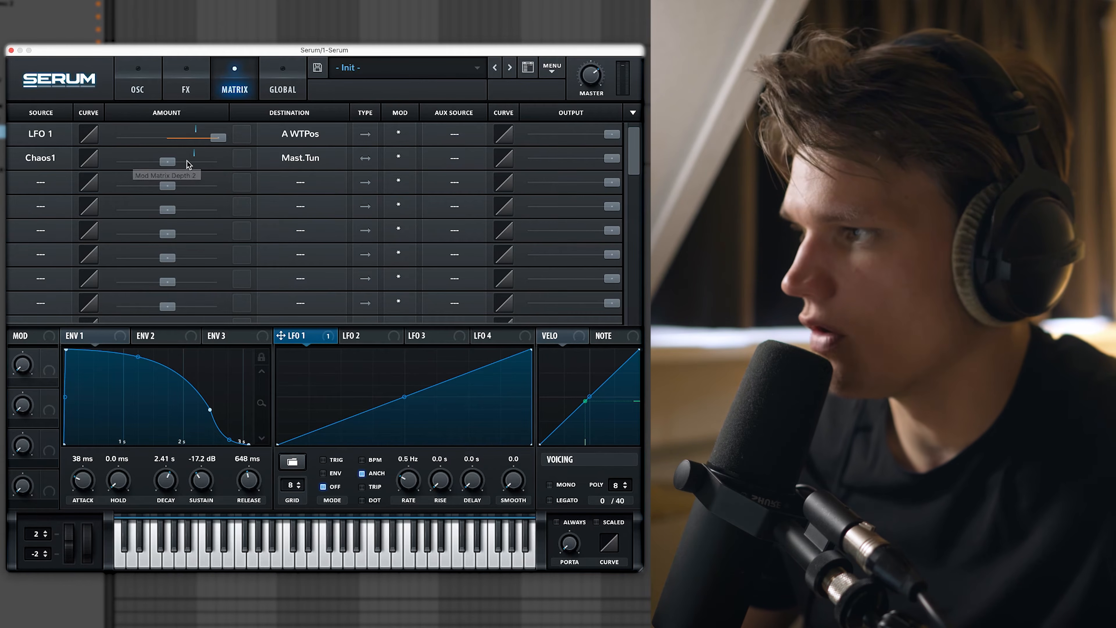
pyautogui.moveTo(164, 162); pyautogui.dragTo(168, 163)
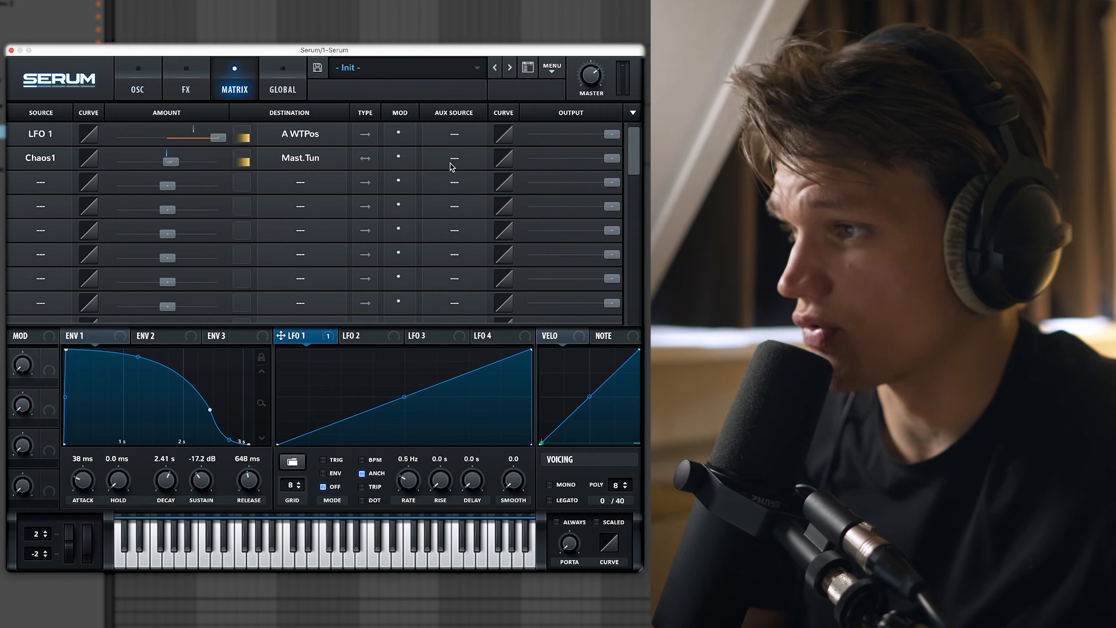
pyautogui.moveTo(605, 163); pyautogui.dragTo(486, 171)
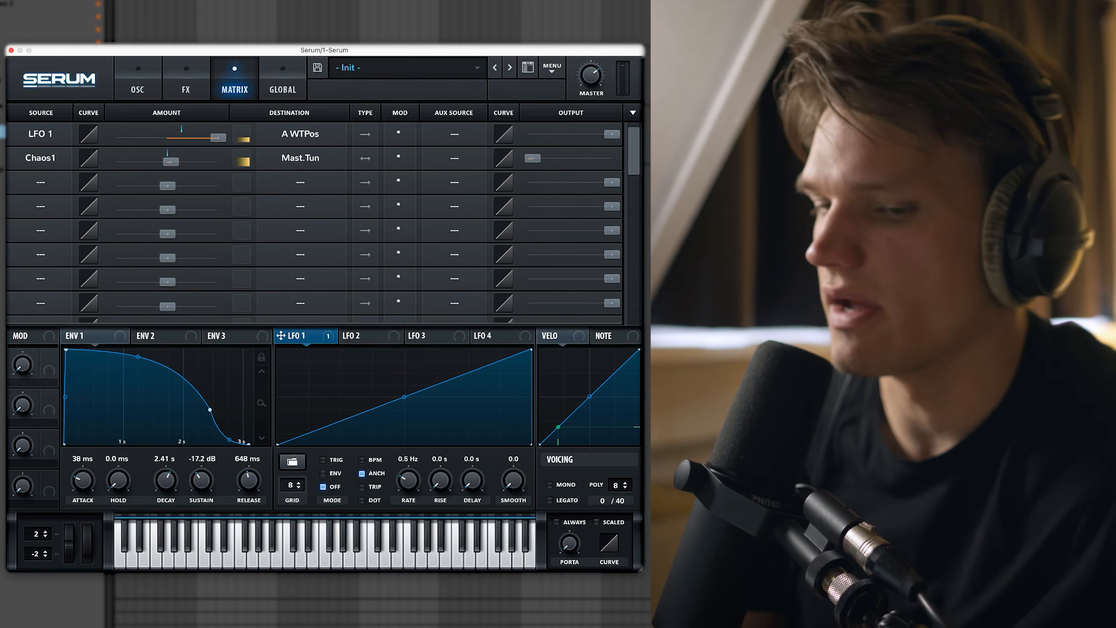
pyautogui.click(140, 87)
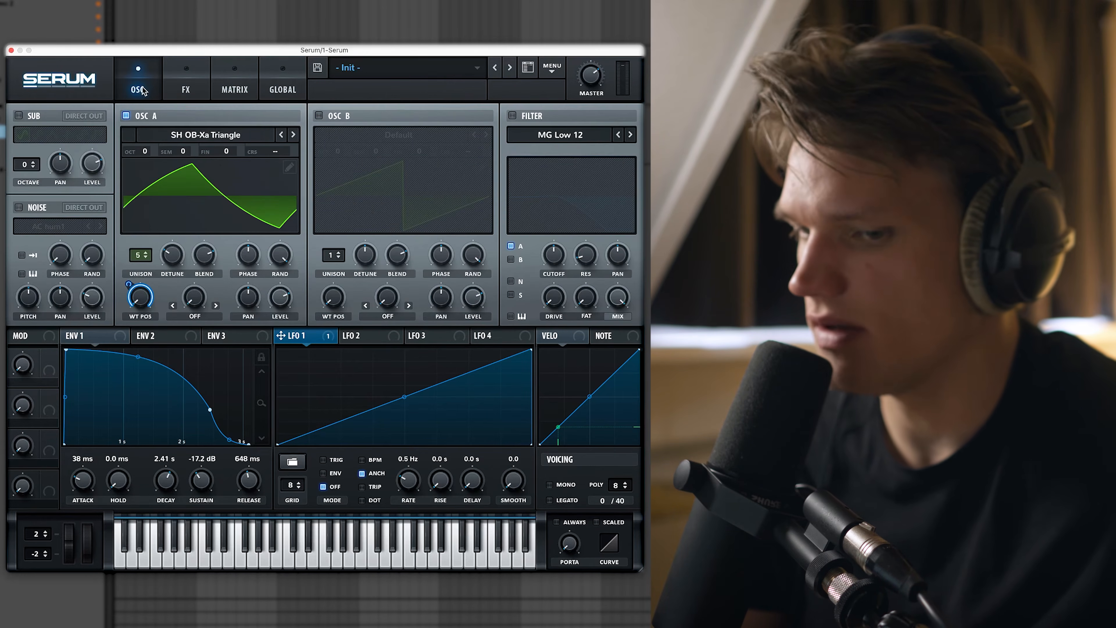
# Turn on the MG Low 12 filter with envelope 1 modulating its cutoff, then show the FX page.
pyautogui.moveTo(572, 547)
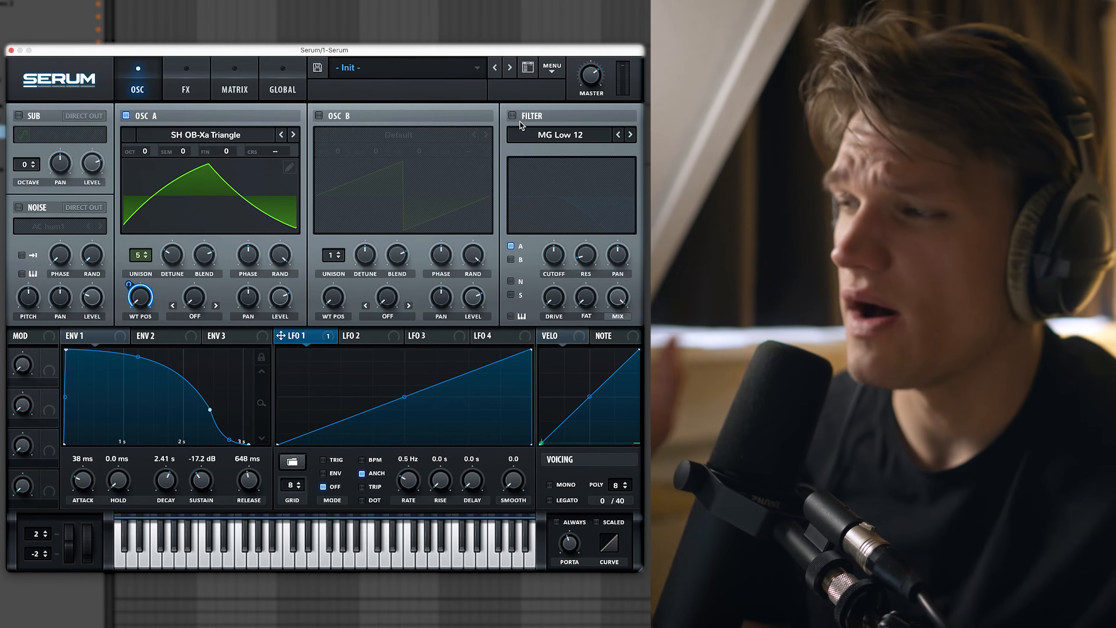
pyautogui.click(512, 116)
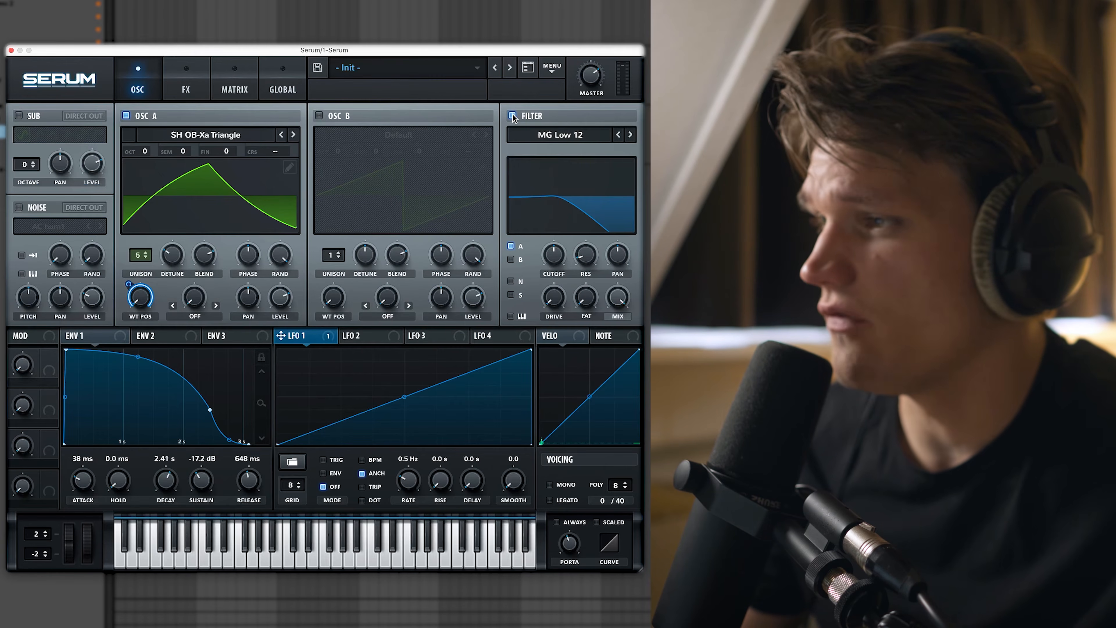
pyautogui.moveTo(119, 339); pyautogui.dragTo(170, 266)
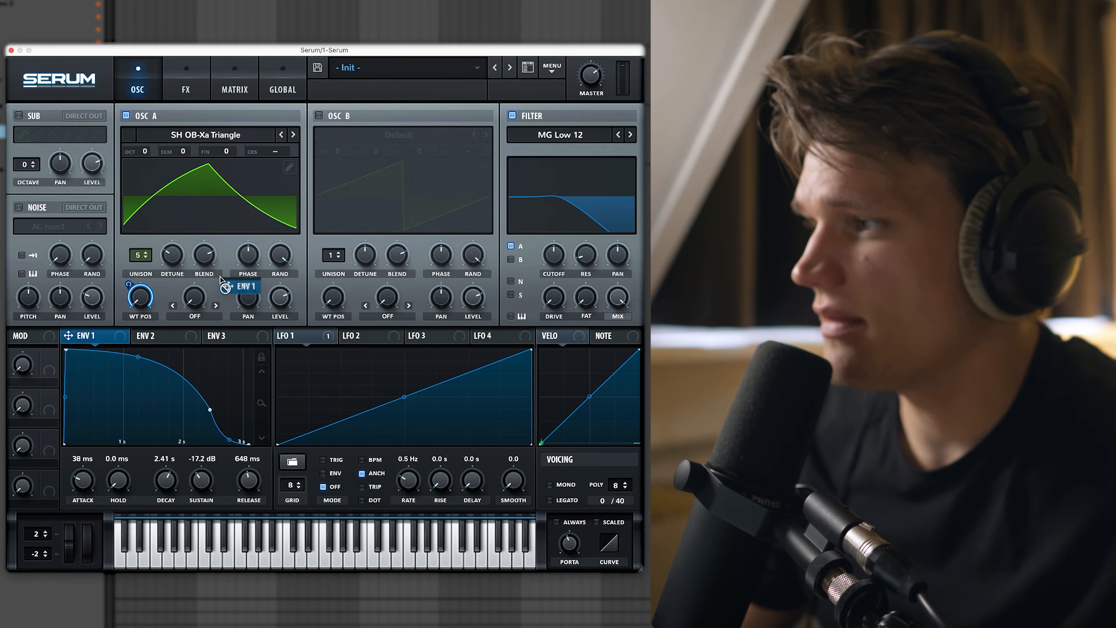
pyautogui.moveTo(557, 258); pyautogui.dragTo(543, 246)
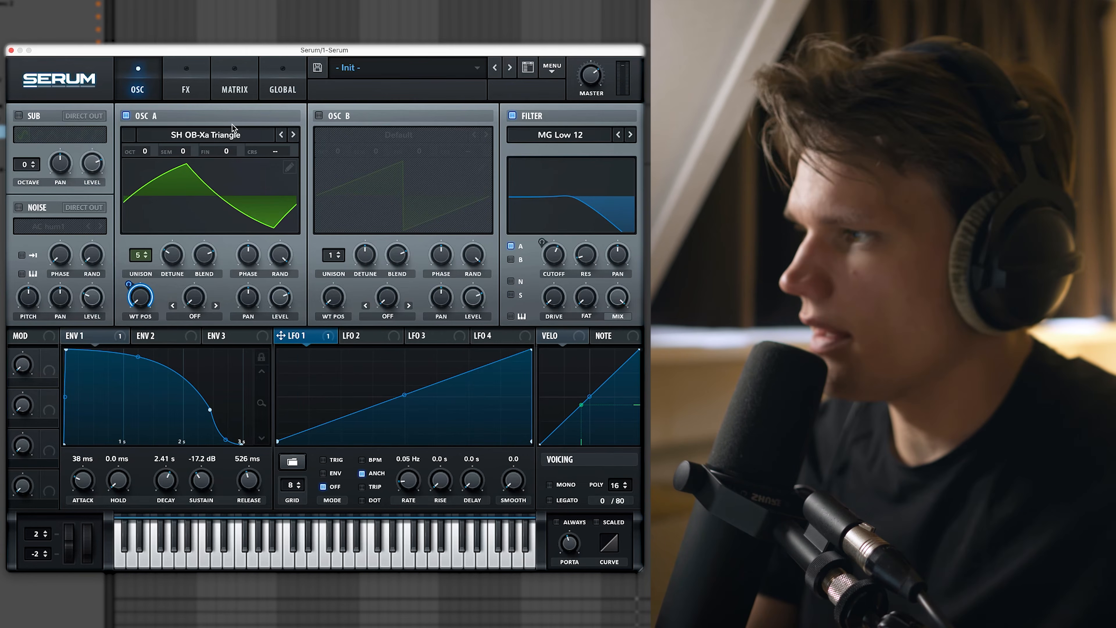
pyautogui.click(185, 86)
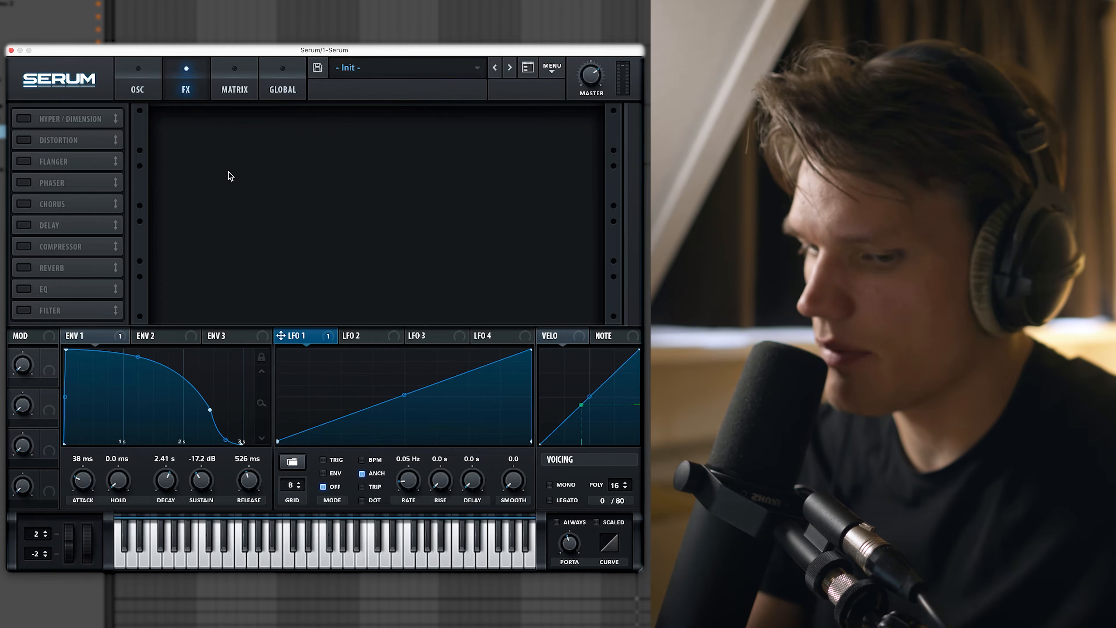
# Add an EQ with a low-shelf band and lowered Q, plus a Flanger, to Serum's FX rack.
pyautogui.click(24, 289)
pyautogui.click(335, 144)
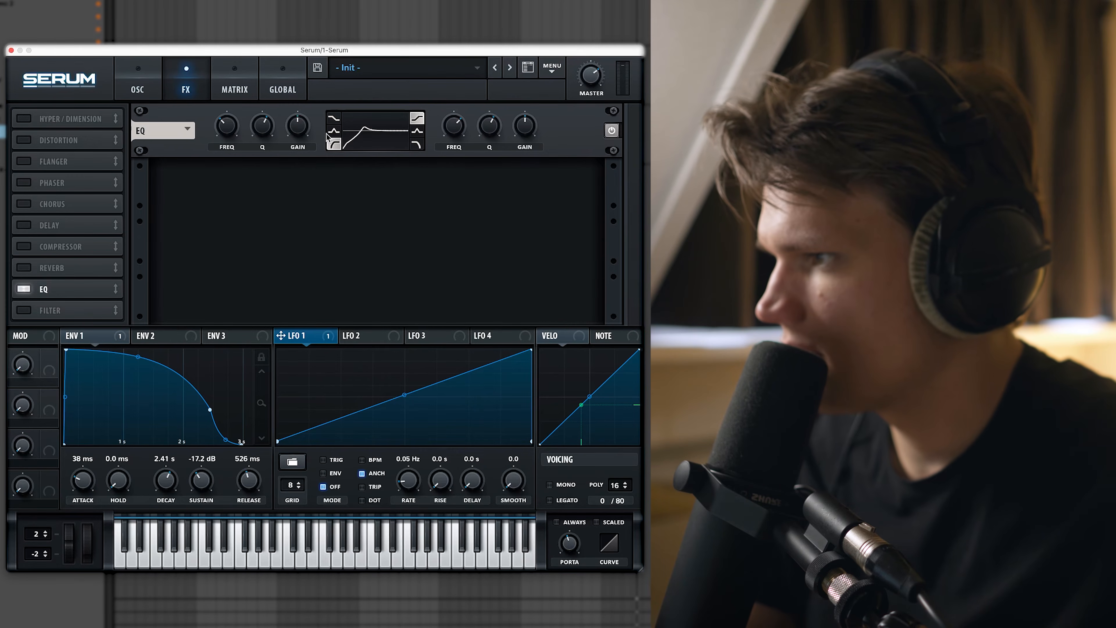
pyautogui.moveTo(265, 139); pyautogui.dragTo(264, 143)
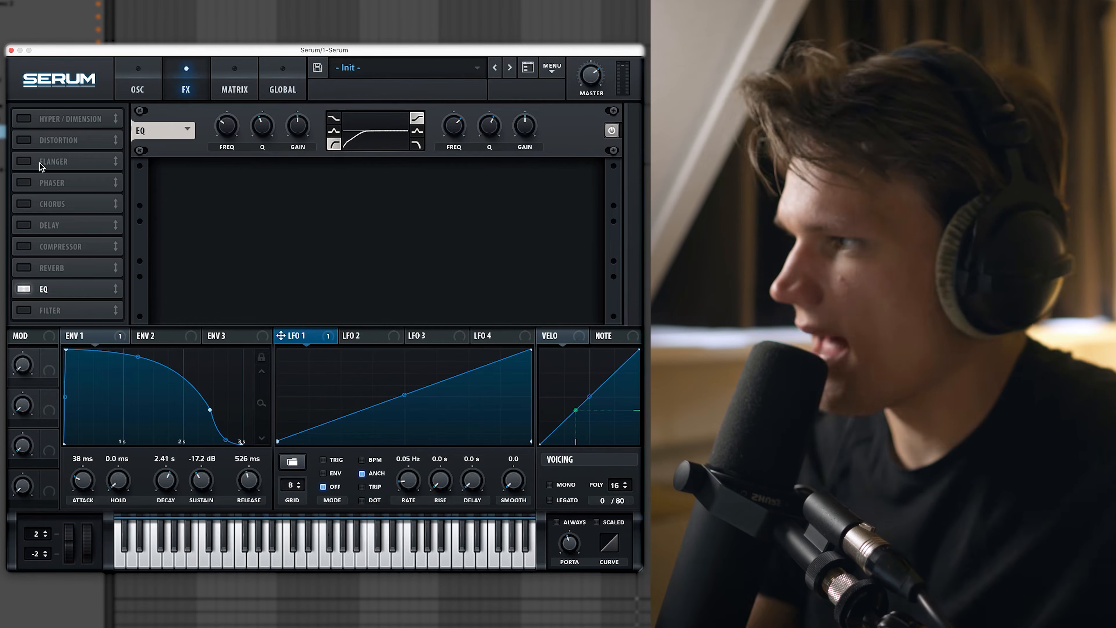
pyautogui.click(23, 161)
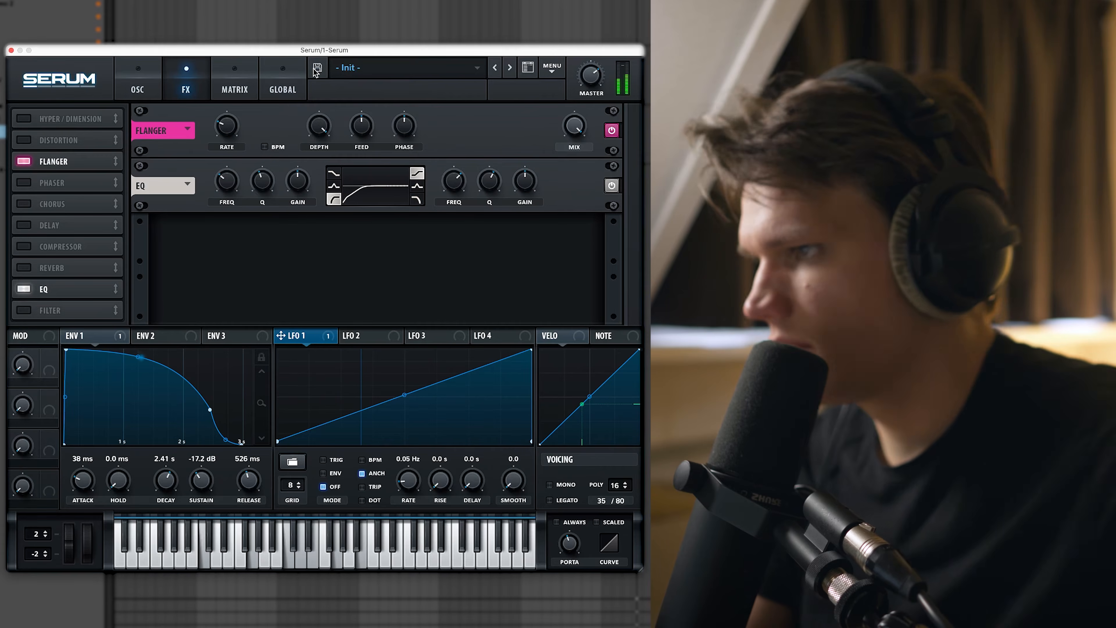
pyautogui.moveTo(574, 154)
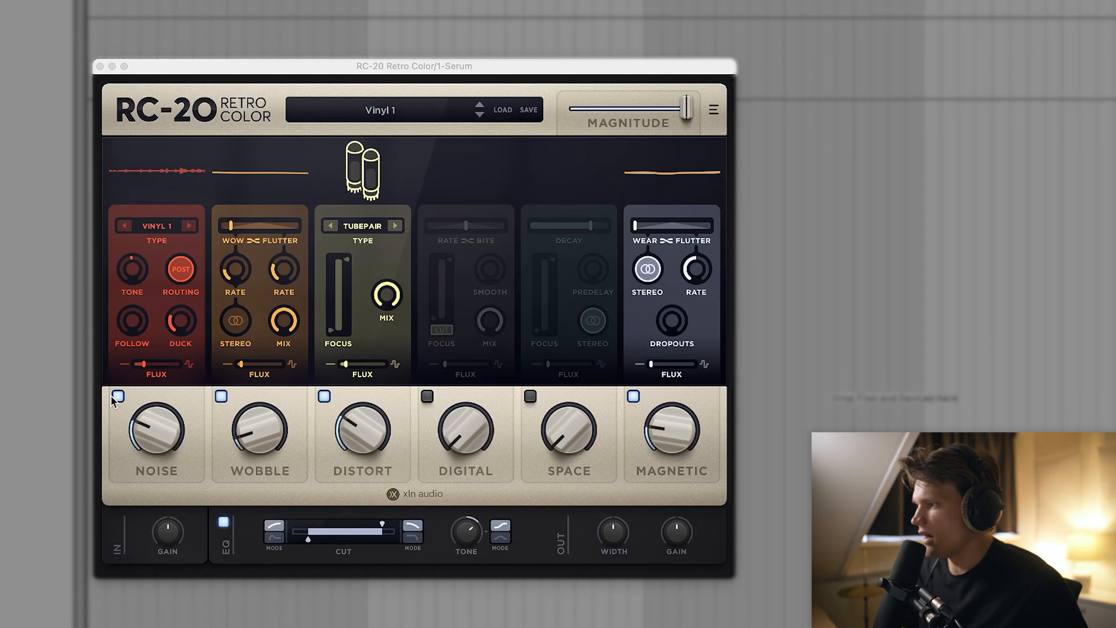
# Turn off RC-20's Noise module and lower its Magnitude to about 72 %.
pyautogui.click(118, 397)
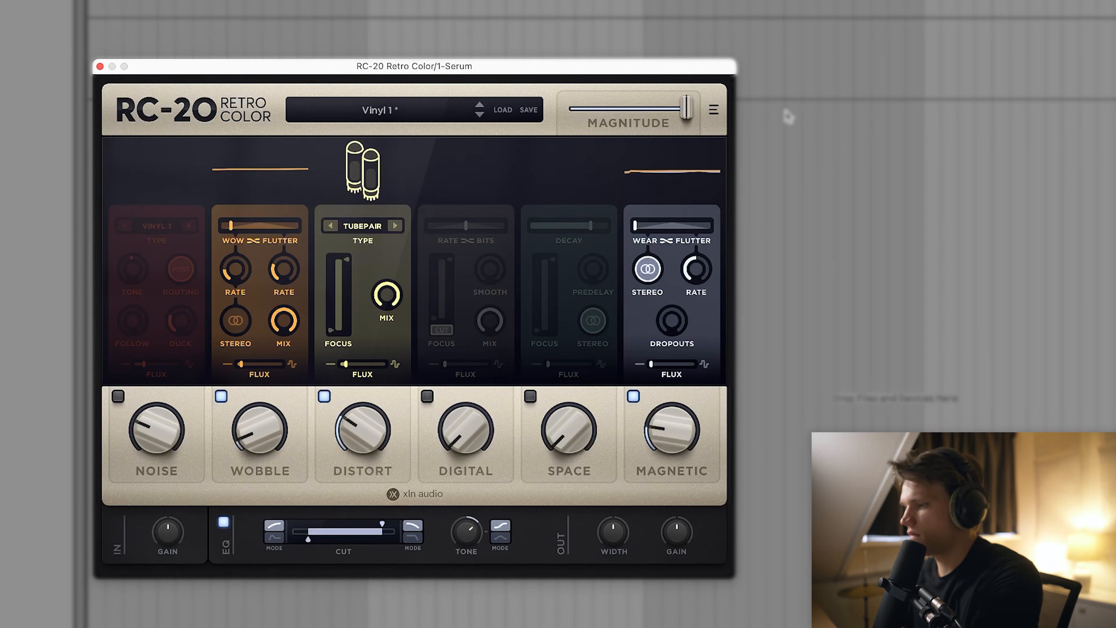
pyautogui.moveTo(686, 109); pyautogui.dragTo(656, 119)
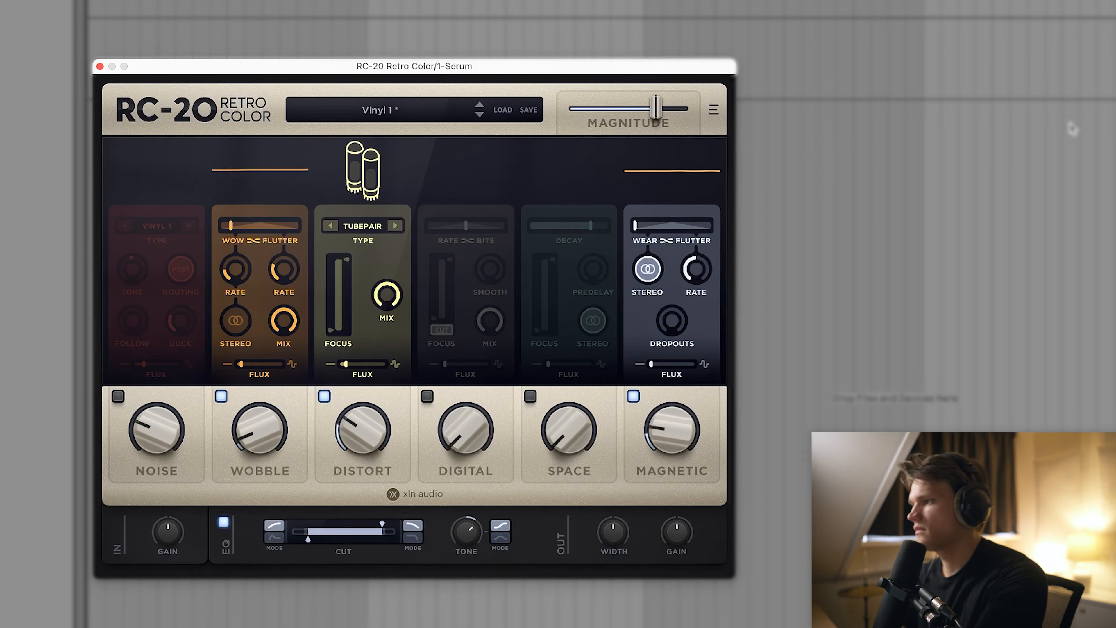
# Close RC-20 and load Valhalla VintageVerb from a 'vint' browser search, enlarging its window.
pyautogui.click(100, 67)
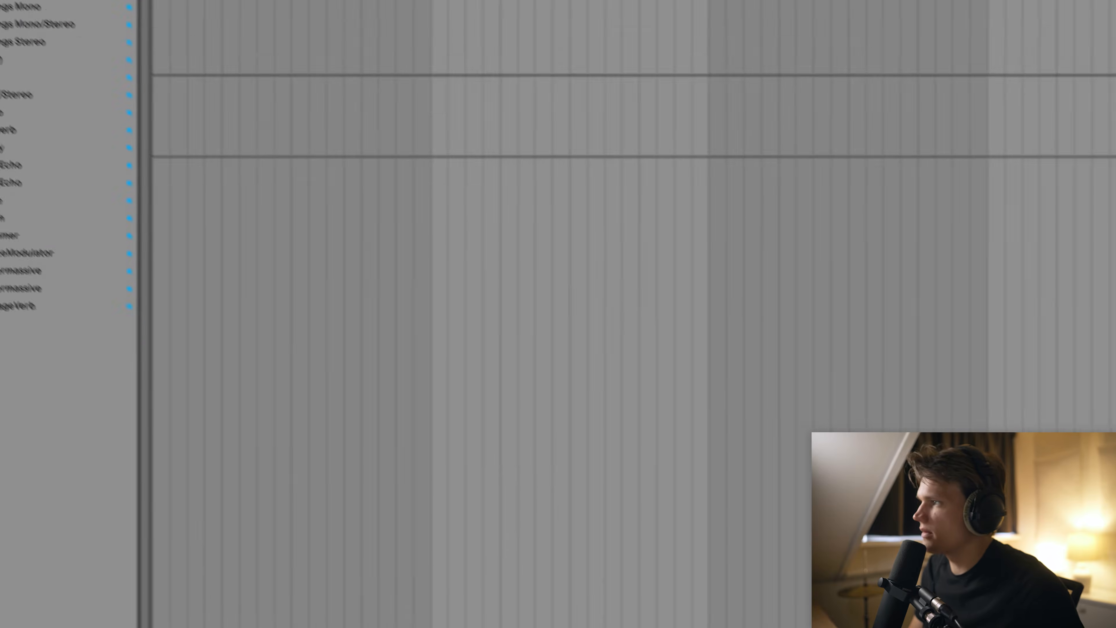
pyautogui.press('super+f')
pyautogui.write('vint')
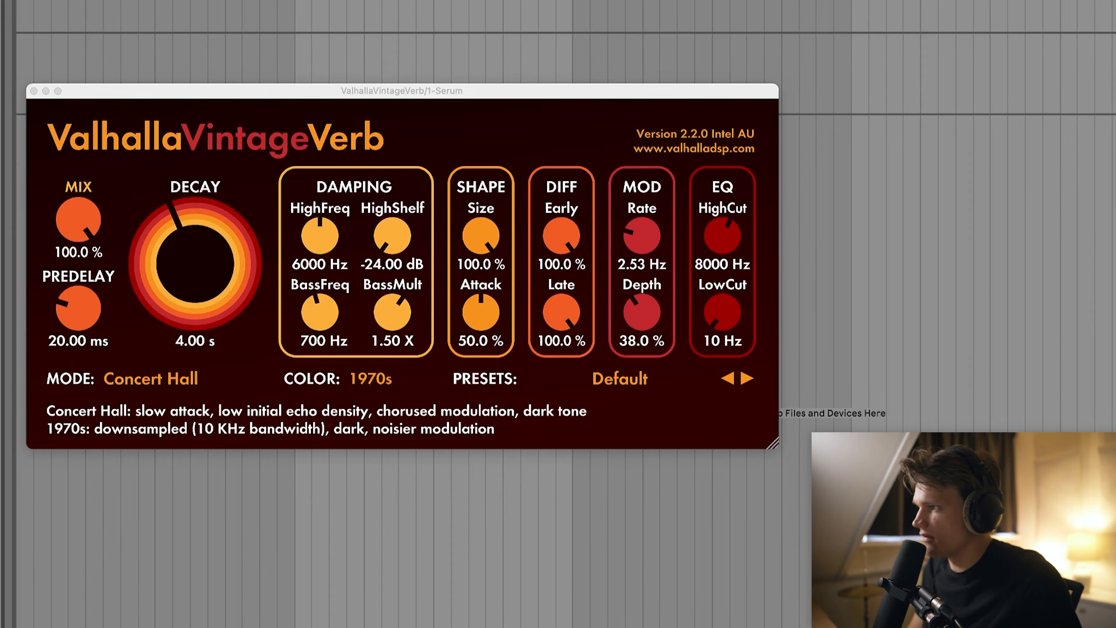
pyautogui.moveTo(769, 448); pyautogui.dragTo(847, 480)
# Set VintageVerb to Bright Hall mode with 1980s colour and the mix lowered to 9.8 %.
pyautogui.click(154, 403)
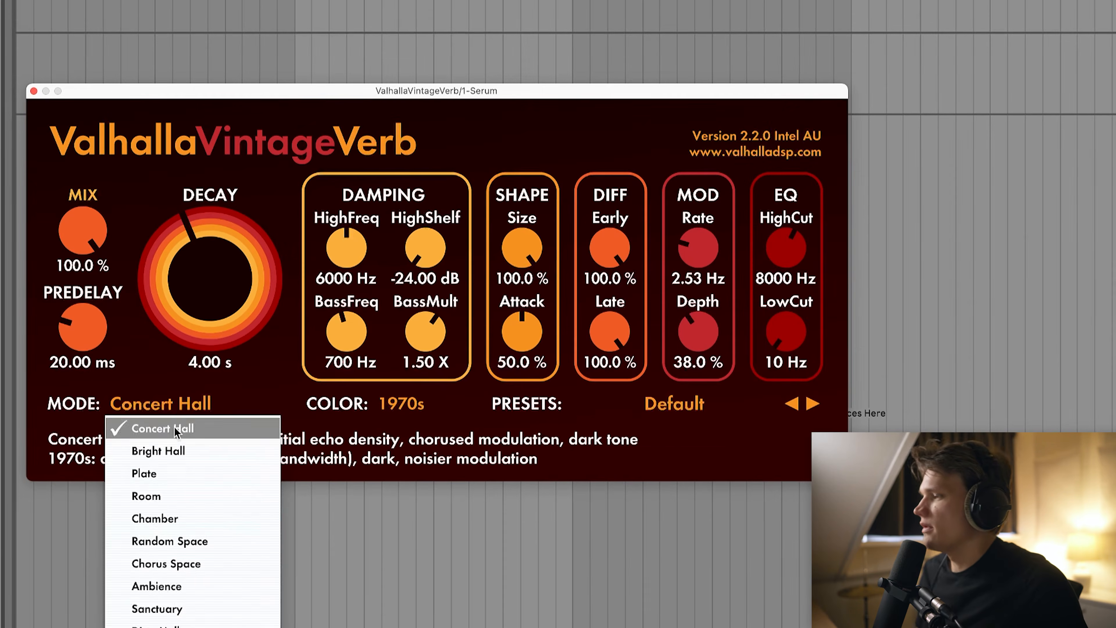
pyautogui.click(172, 452)
pyautogui.click(404, 407)
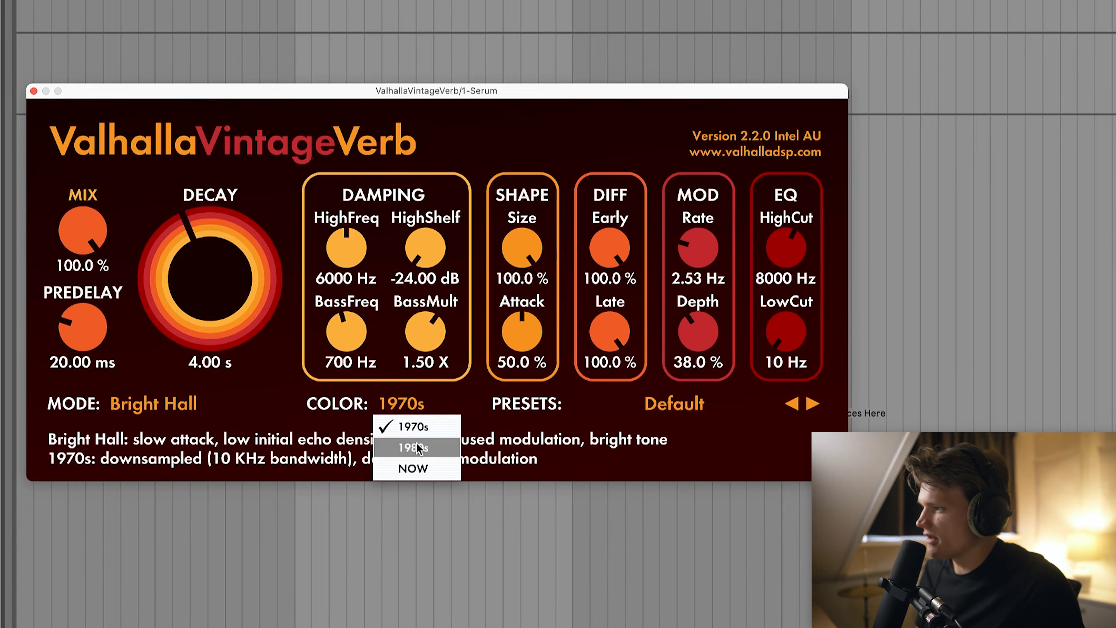
pyautogui.click(428, 445)
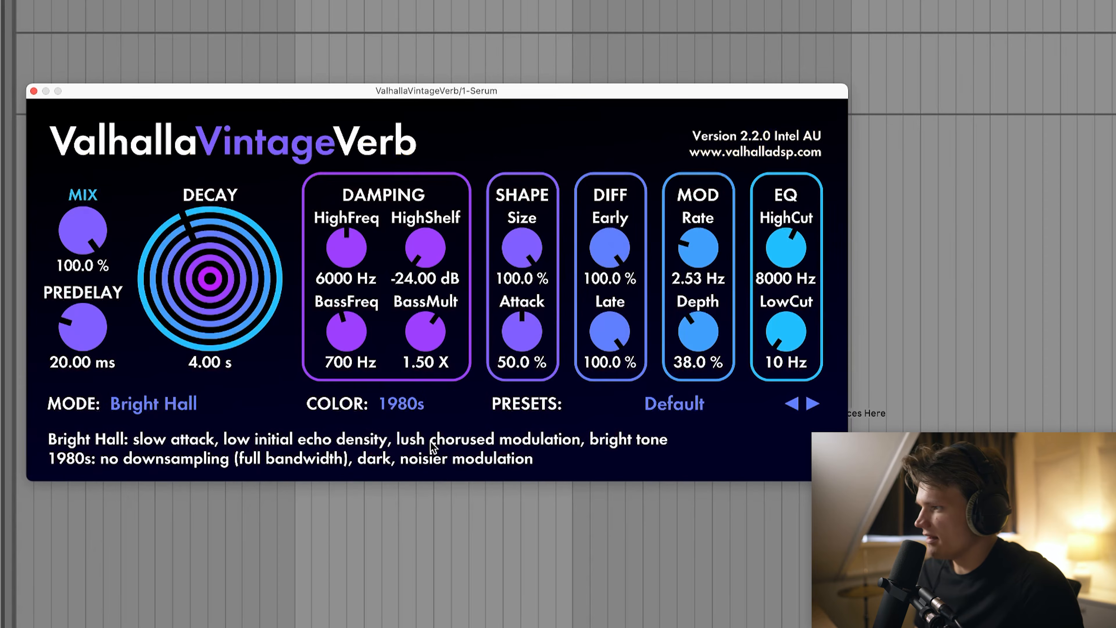
pyautogui.moveTo(50, 232); pyautogui.dragTo(51, 308)
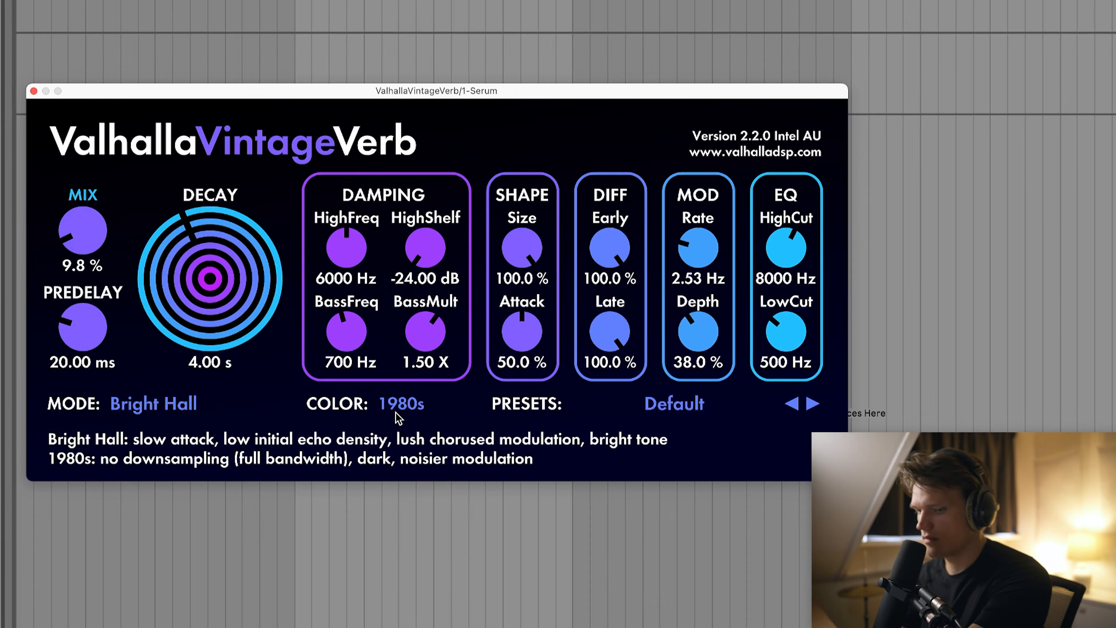
# Search the browser for 'eq' and highlight EQ Eight in the results.
pyautogui.press('super+f')
pyautogui.write('eq')
pyautogui.press('Down')
pyautogui.press('Down')
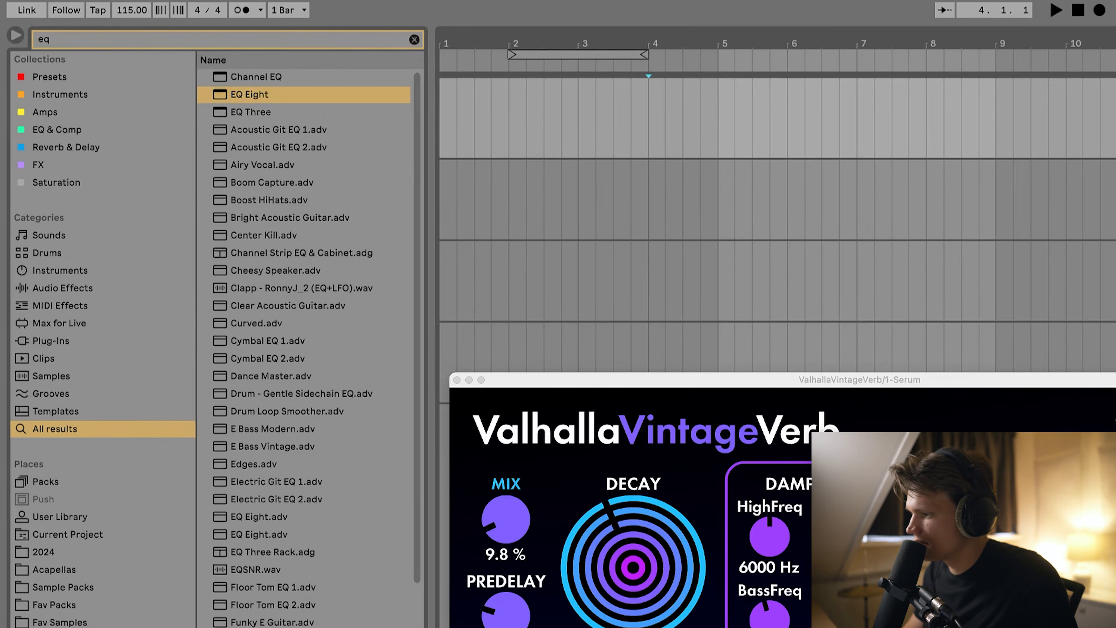
# Load EQ Eight, raise its low cut to about 57 Hz and boost about 4 dB near 3.9 kHz.
pyautogui.press('Return')
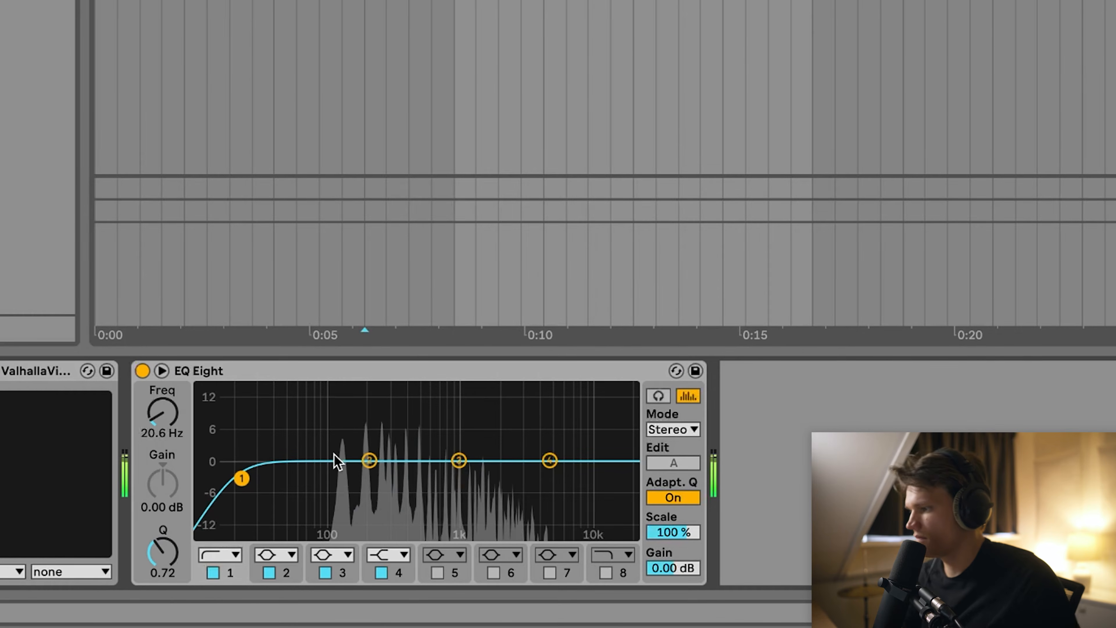
pyautogui.moveTo(243, 478); pyautogui.dragTo(298, 478)
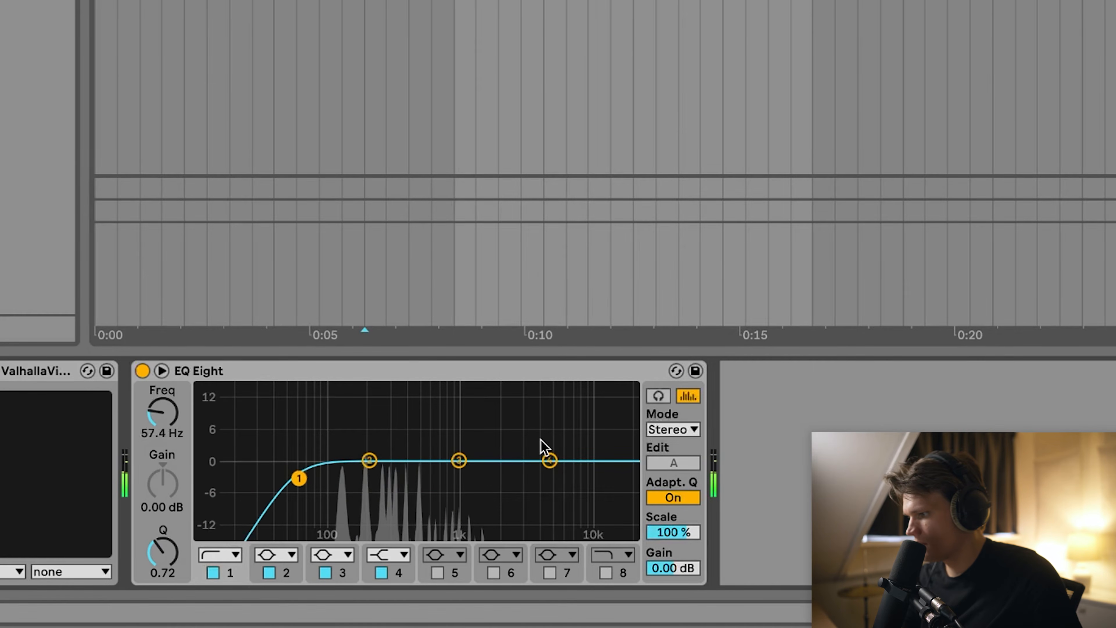
pyautogui.moveTo(549, 460); pyautogui.dragTo(535, 441)
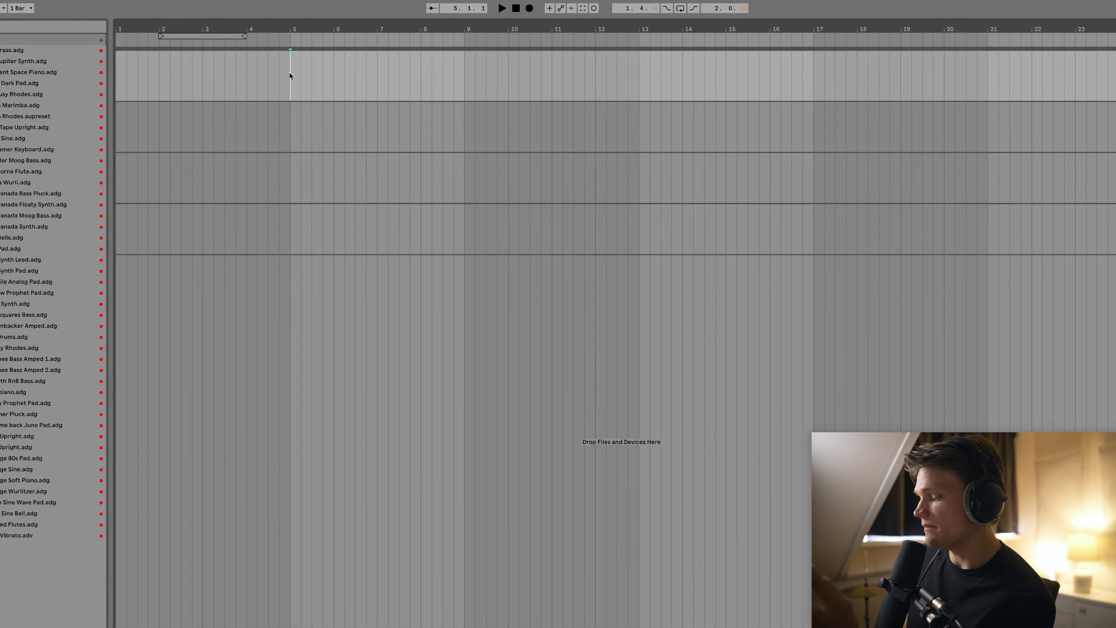
# Record the Serum chord progression from bar 5 and play it back from bar 6.5.
pyautogui.press('F9')
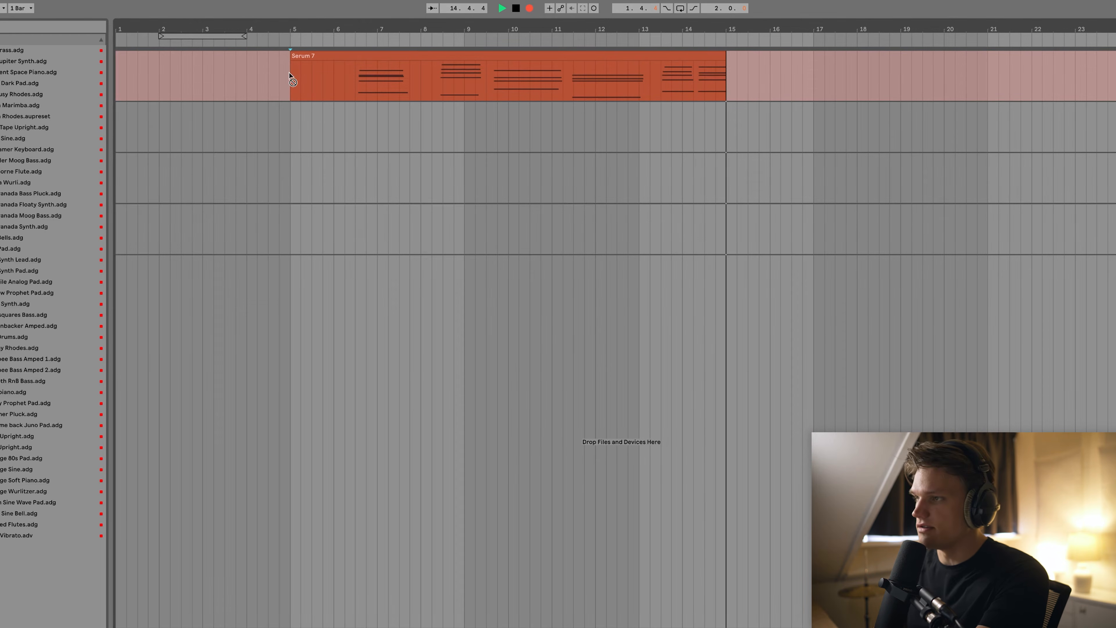
pyautogui.press('space')
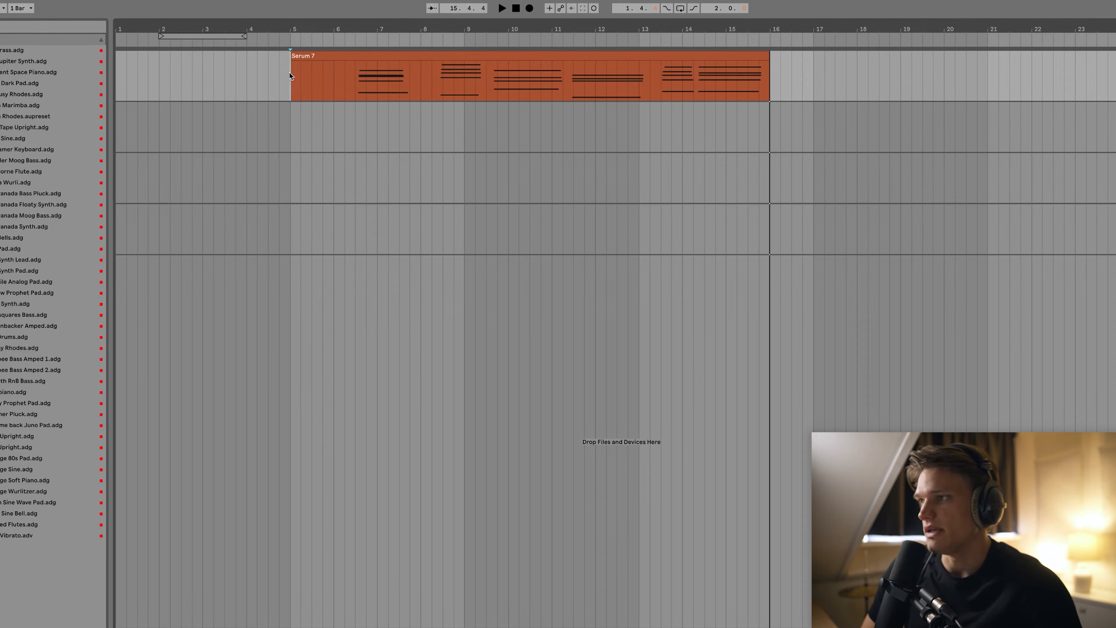
pyautogui.click(355, 79)
pyautogui.press('space')
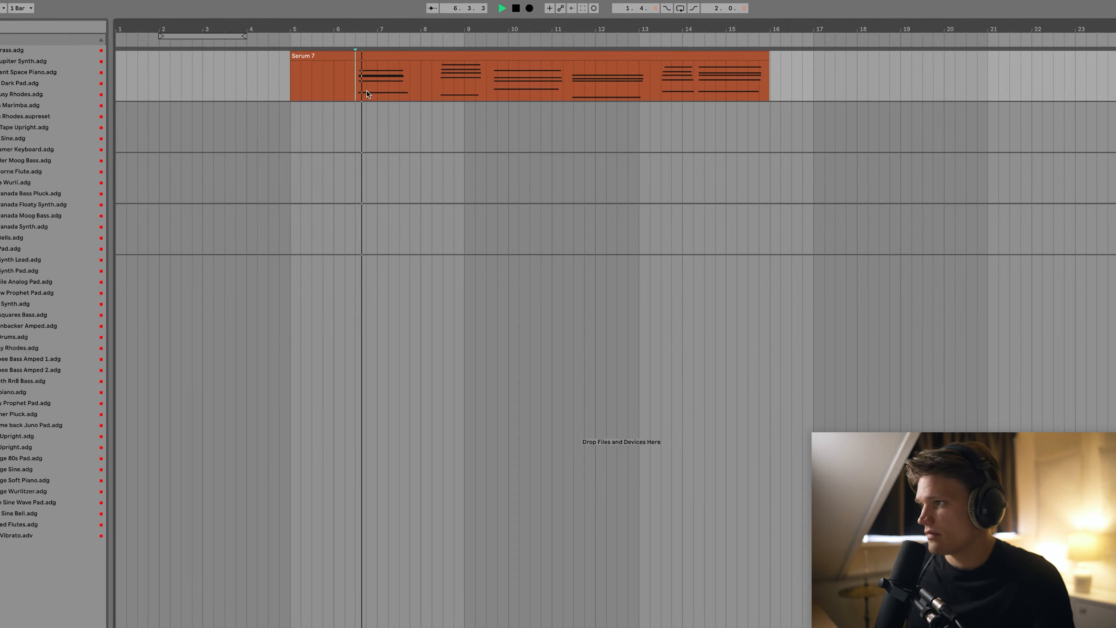
pyautogui.press('space')
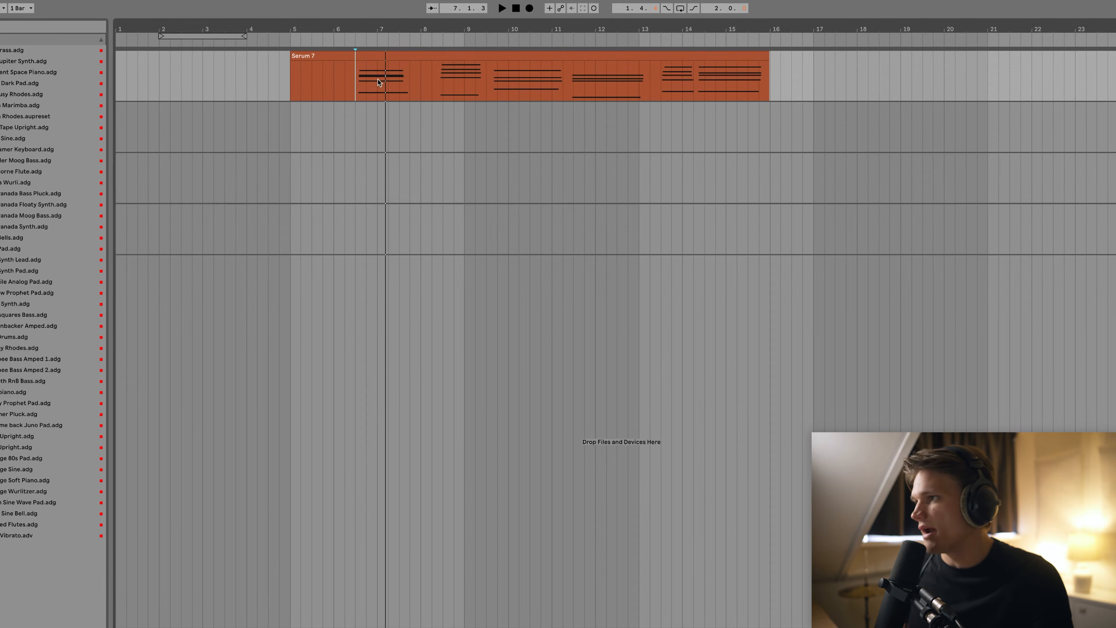
# Audition the chords from around bar 8.2 and turn the metronome on.
pyautogui.click(432, 72)
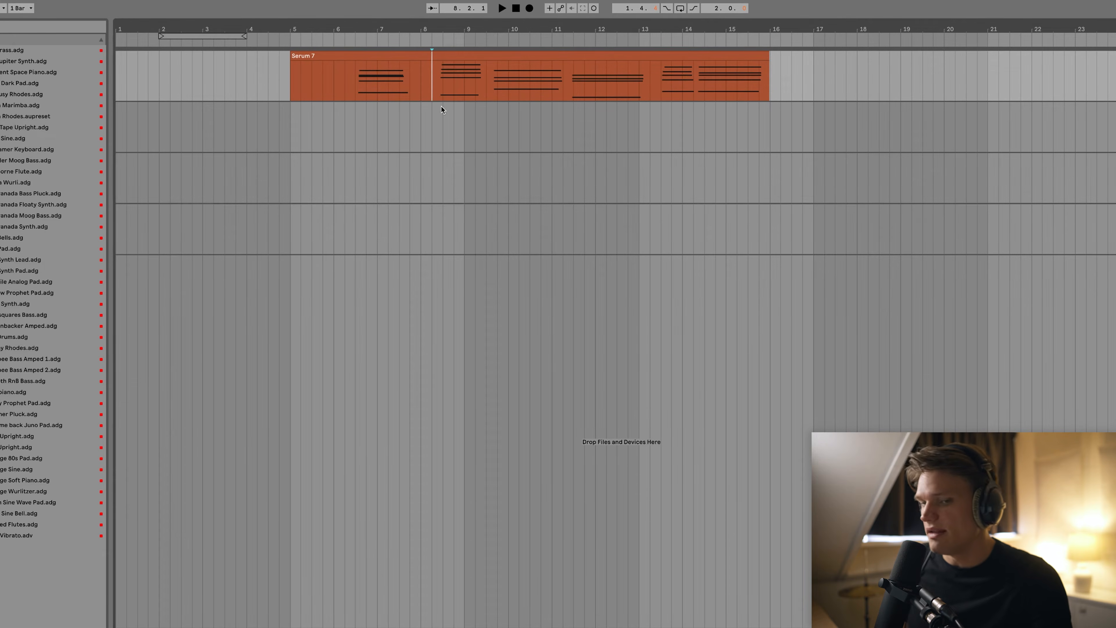
pyautogui.press('space')
pyautogui.press('space')
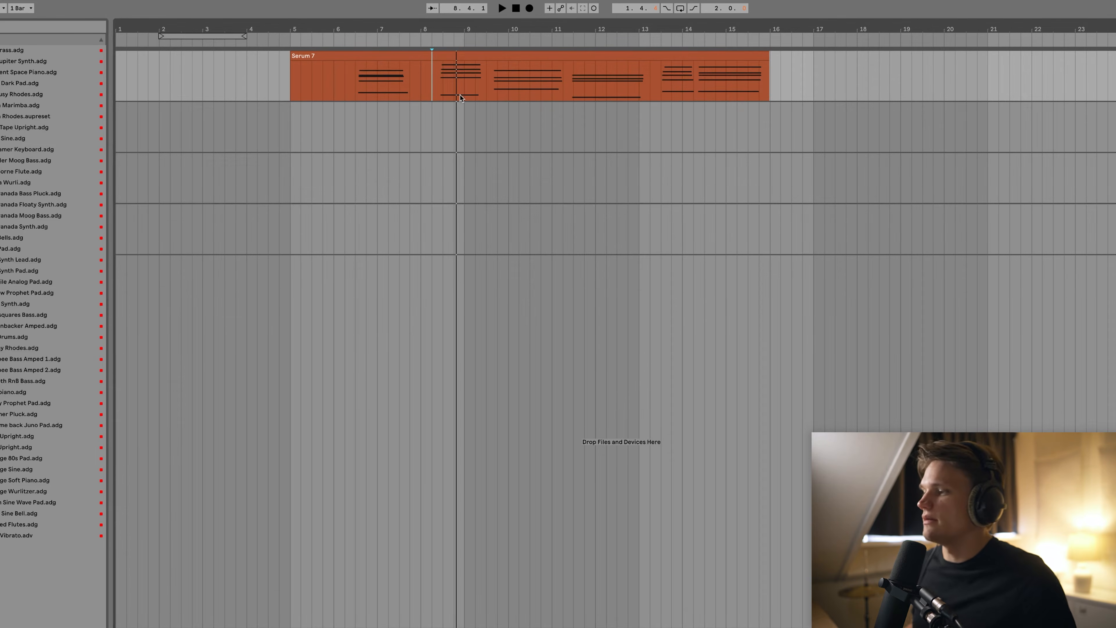
pyautogui.click(359, 89)
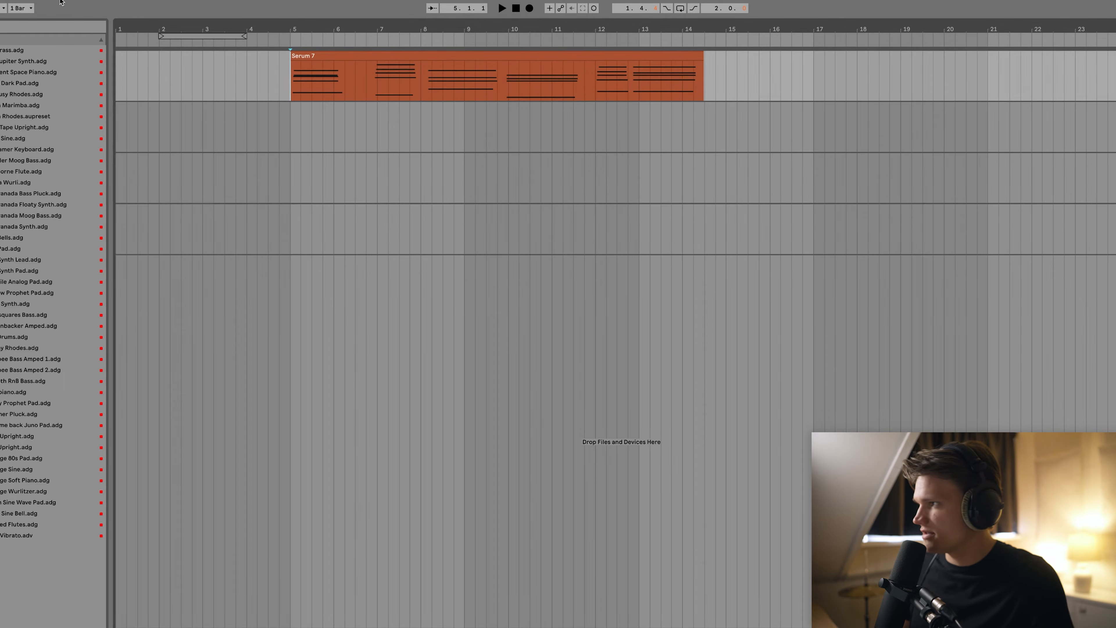
pyautogui.click(1, 9)
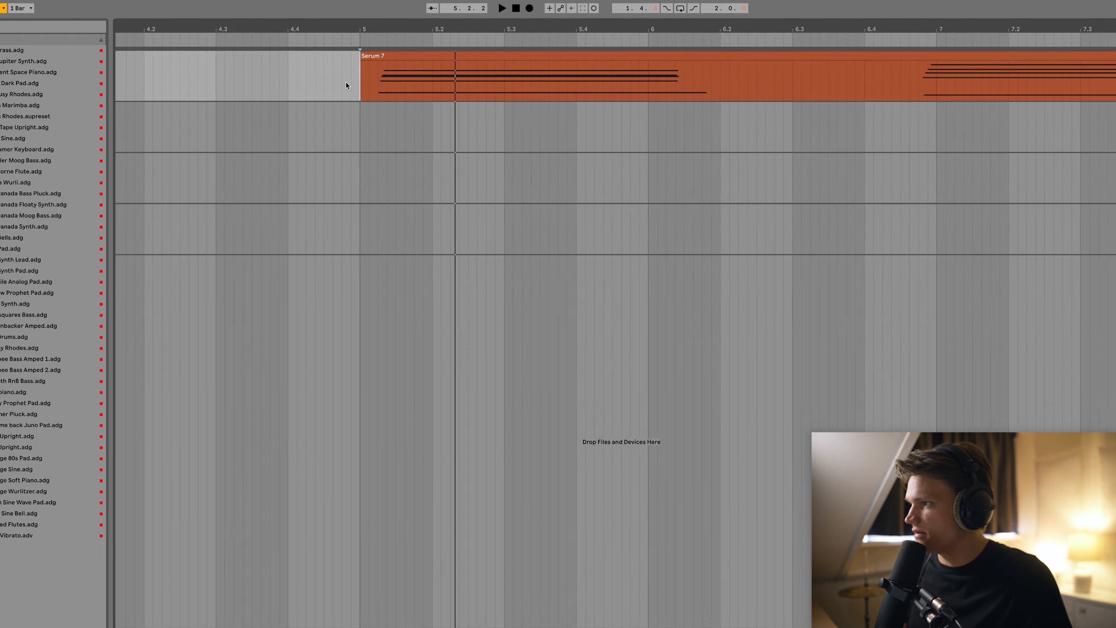
# Shorten the G#3 and E3 chord notes to end at 3.2, then play the loop from bar 5.
pyautogui.scroll(1, 346, 82)
pyautogui.moveTo(359, 82); pyautogui.dragTo(375, 83)
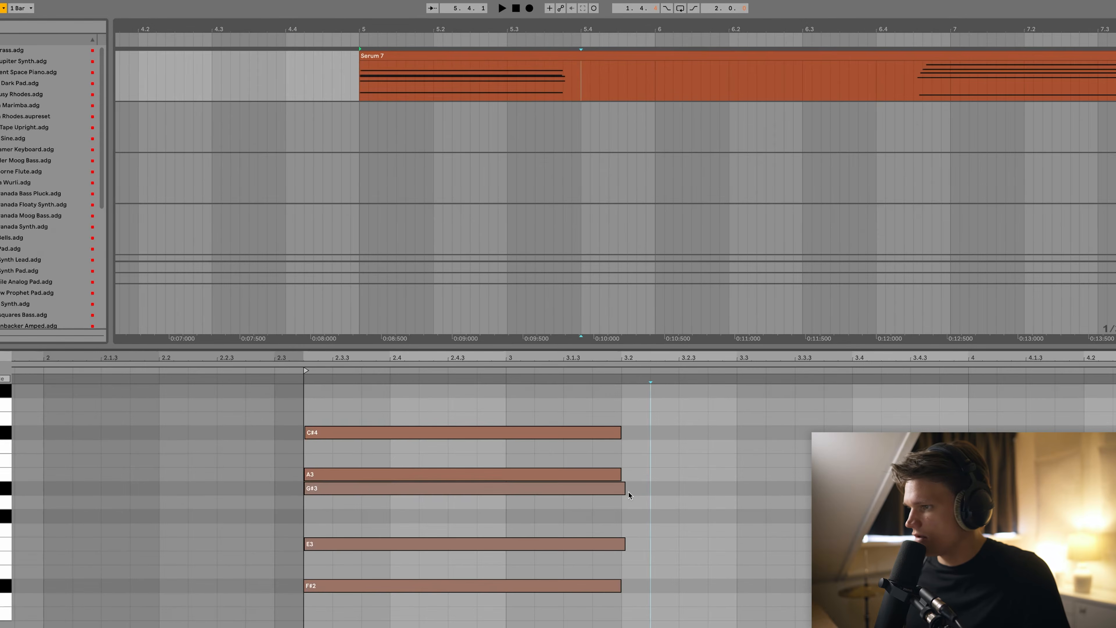
pyautogui.moveTo(623, 489); pyautogui.dragTo(620, 489)
pyautogui.click(619, 475)
pyautogui.moveTo(624, 545); pyautogui.dragTo(621, 545)
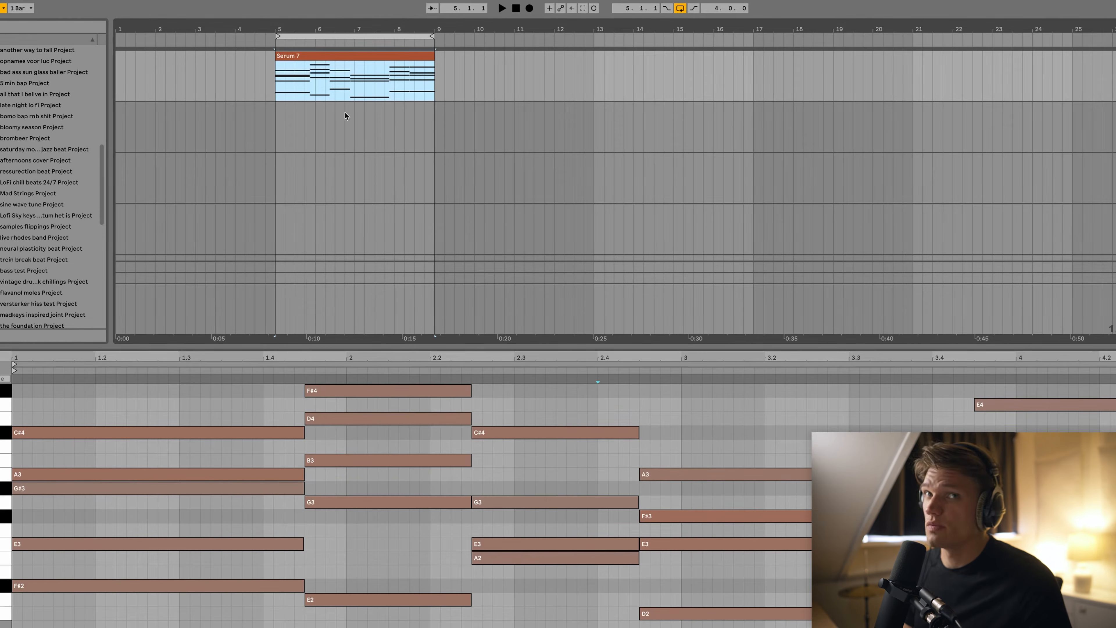
pyautogui.press('space')
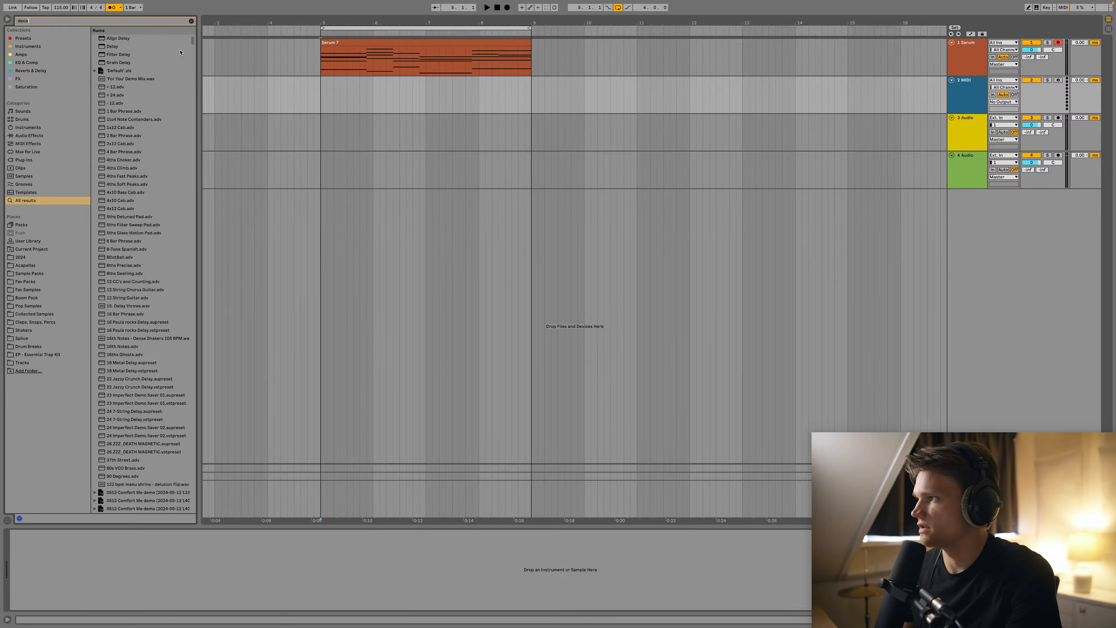
# Load the DECAP kick classic kun deep sample on track 2 in 1-Shot mode.
pyautogui.write('cap kick clas')
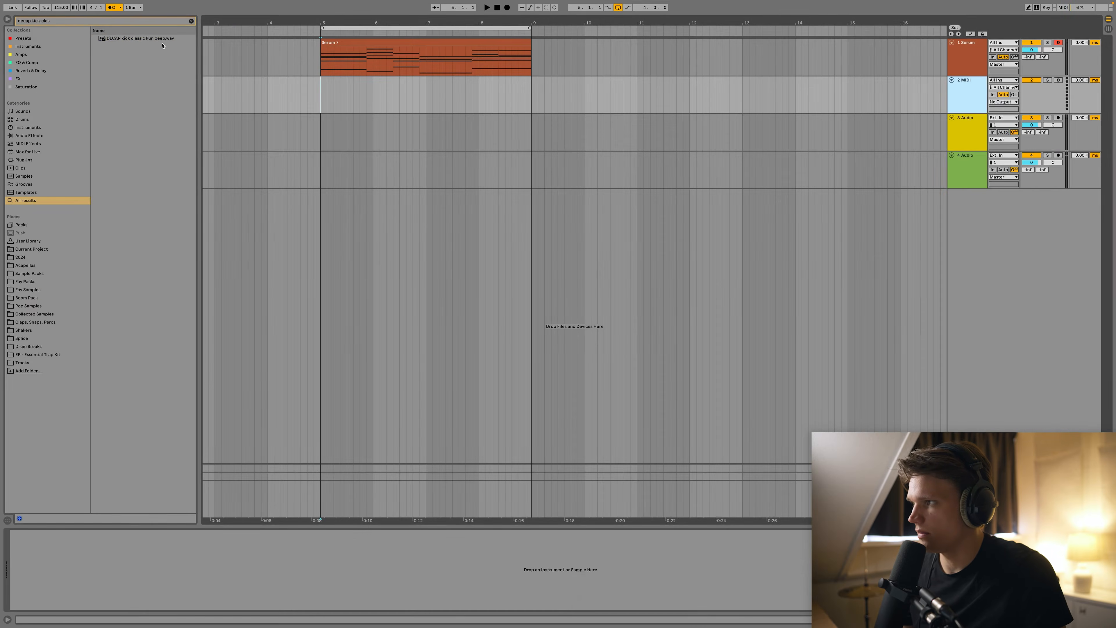
pyautogui.doubleClick(198, 47)
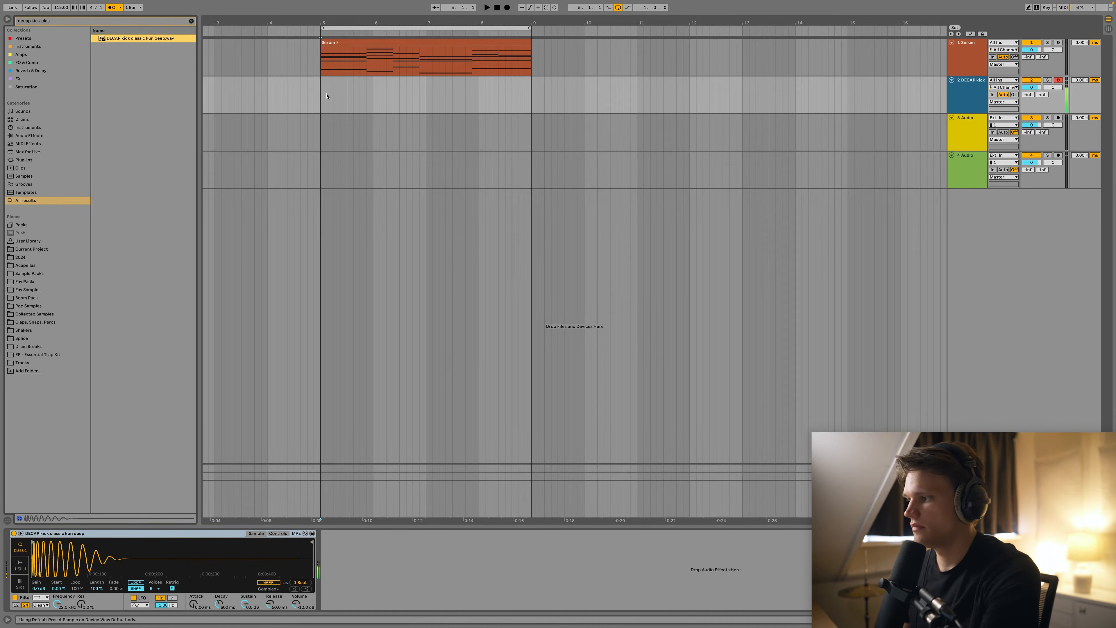
pyautogui.click(21, 565)
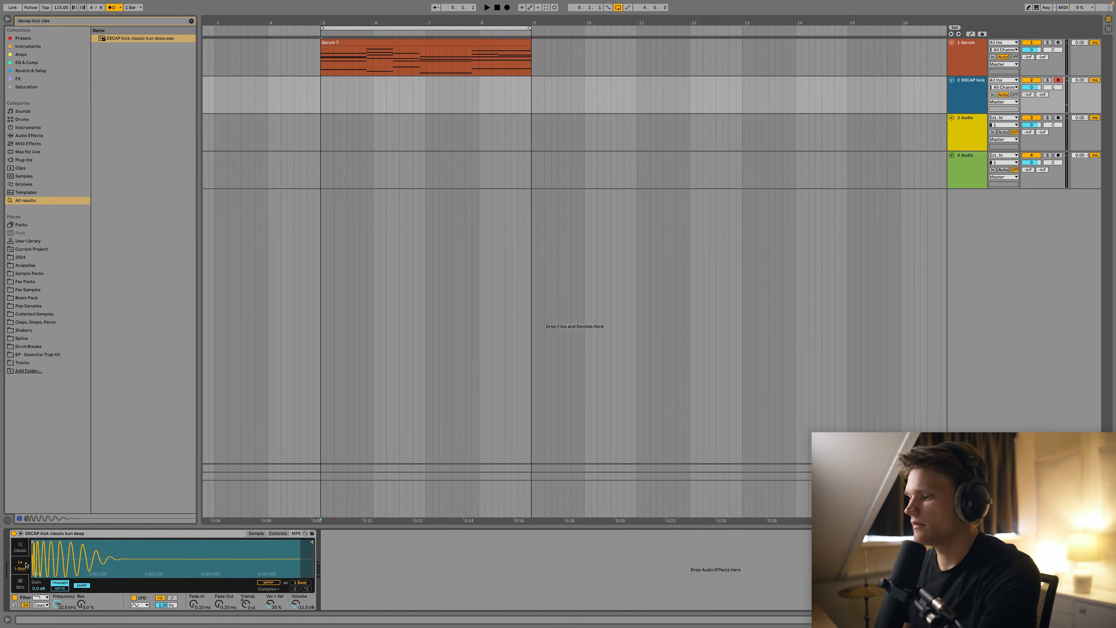
# Record a kick pattern, delete the stray short note, and quantize all kicks at 77 %.
pyautogui.click(505, 104)
pyautogui.press('F9')
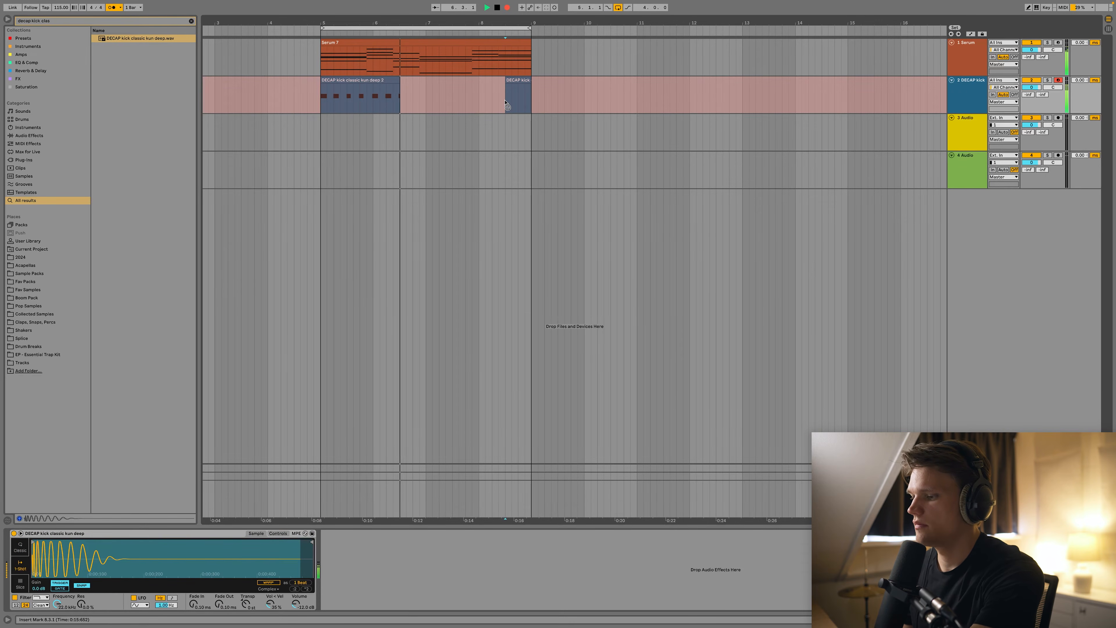
pyautogui.press('space')
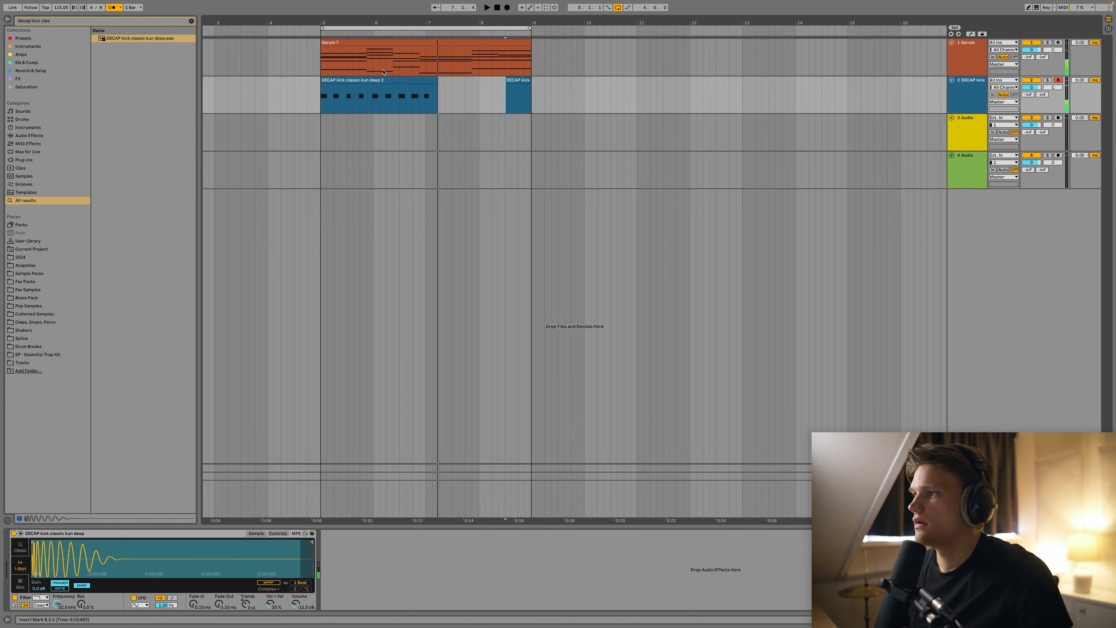
pyautogui.doubleClick(505, 103)
pyautogui.press('Delete')
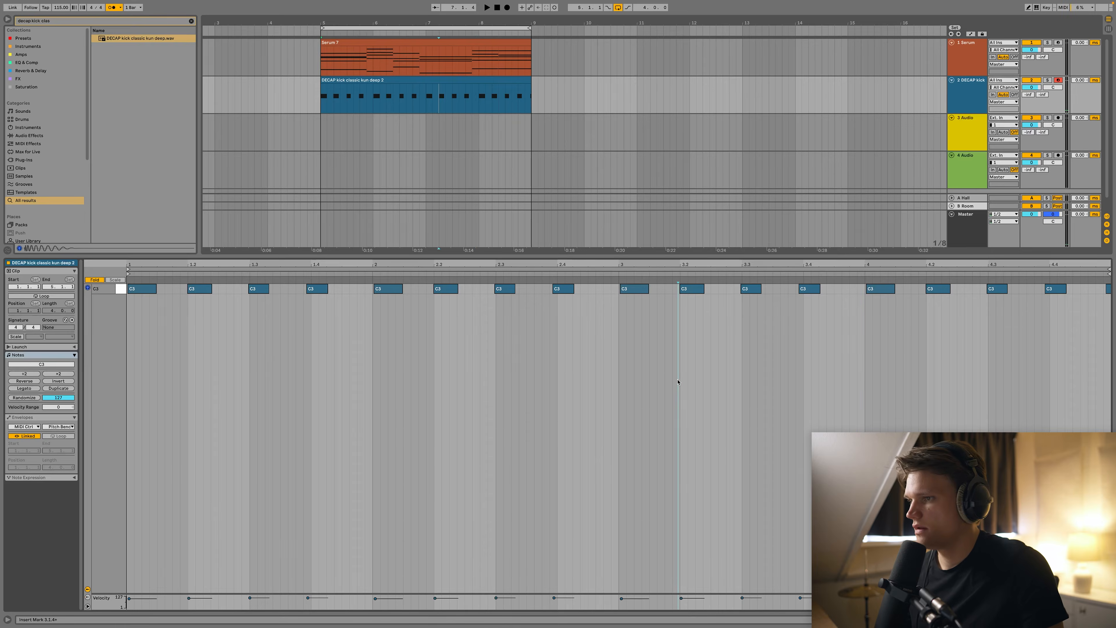
pyautogui.press('super+a')
pyautogui.press('super+shift+u')
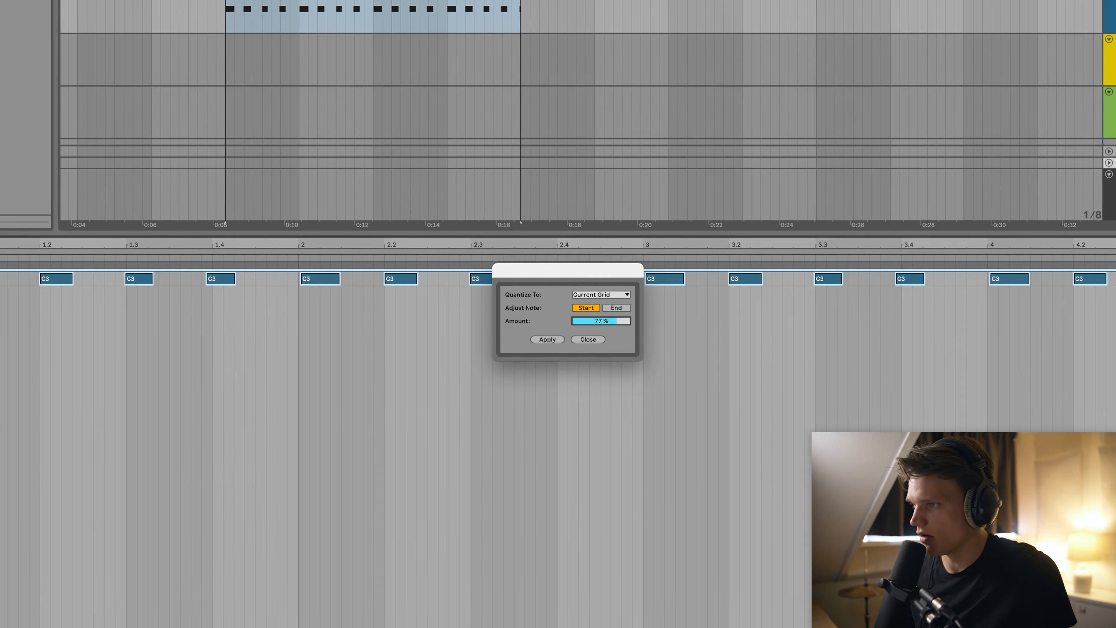
pyautogui.click(560, 337)
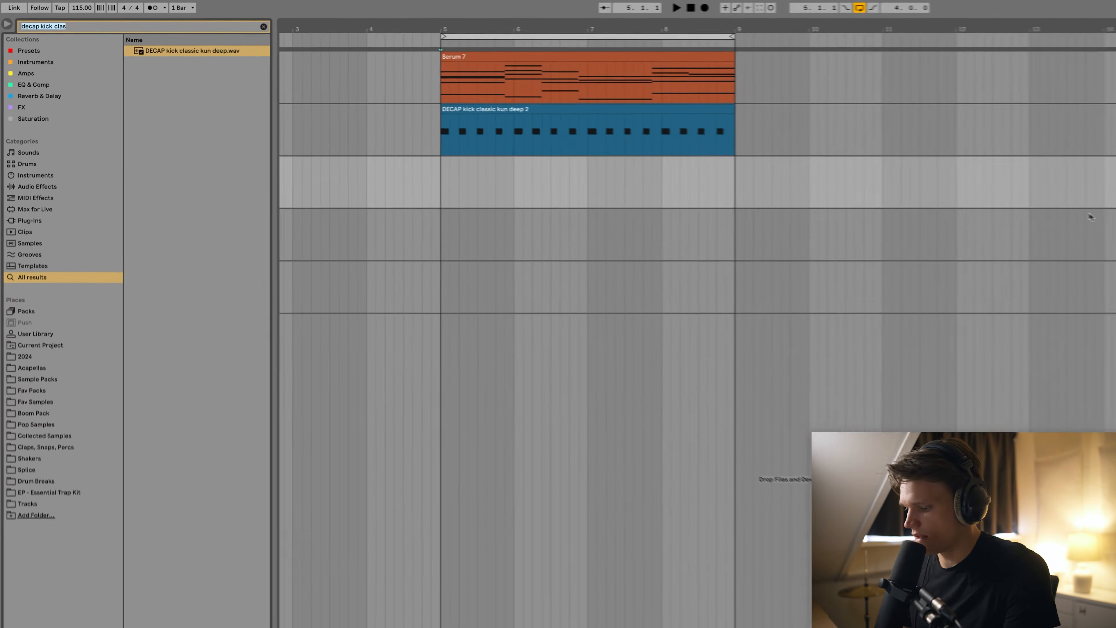
# Search '07_clap' and load 07_Clap_02_SP onto track 3.
pyautogui.write('07_clap')
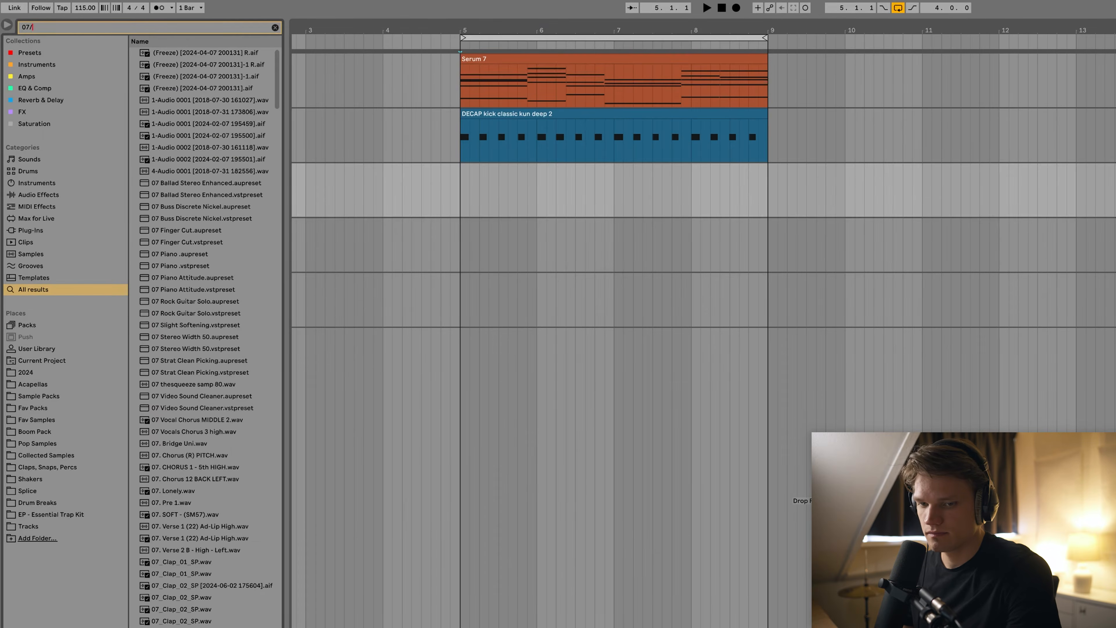
pyautogui.press('Down')
pyautogui.press('Down')
pyautogui.press('Down')
pyautogui.press('Down')
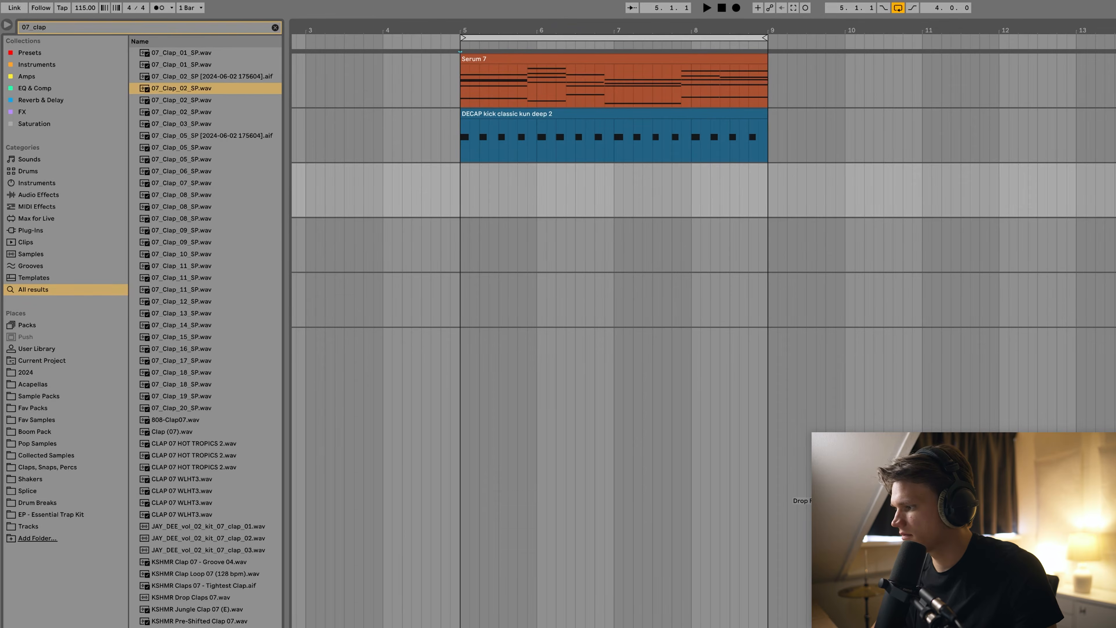
pyautogui.press('Return')
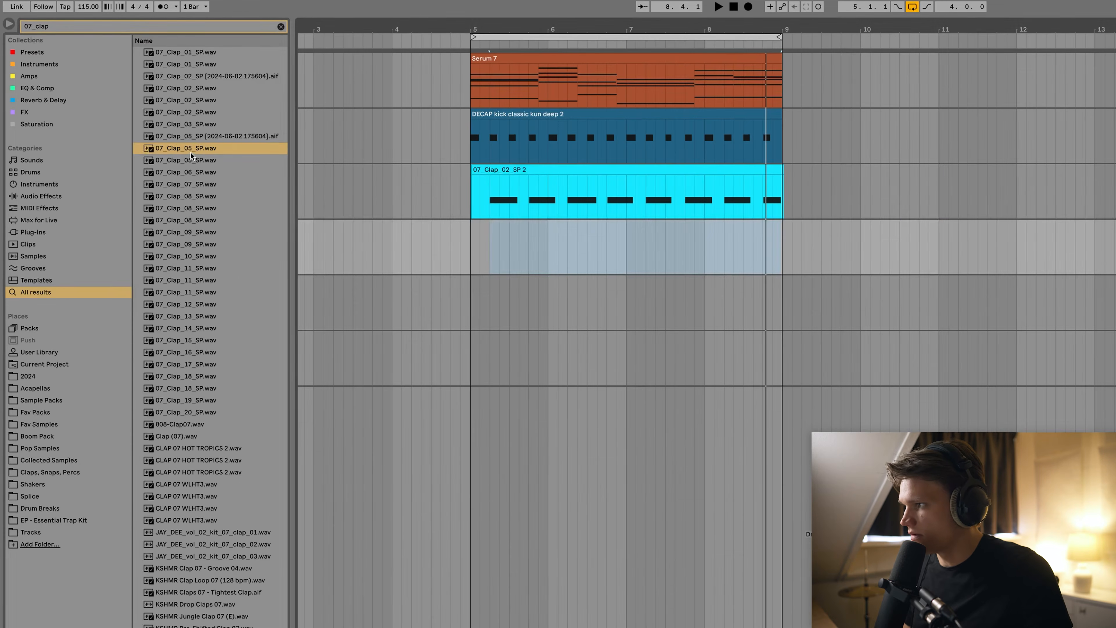
# Place 07_Clap_05_SP on track 4 at bar 5, repeat it every half bar to bar 9, and play it.
pyautogui.moveTo(127, 103); pyautogui.dragTo(336, 178)
pyautogui.moveTo(494, 260); pyautogui.dragTo(507, 246)
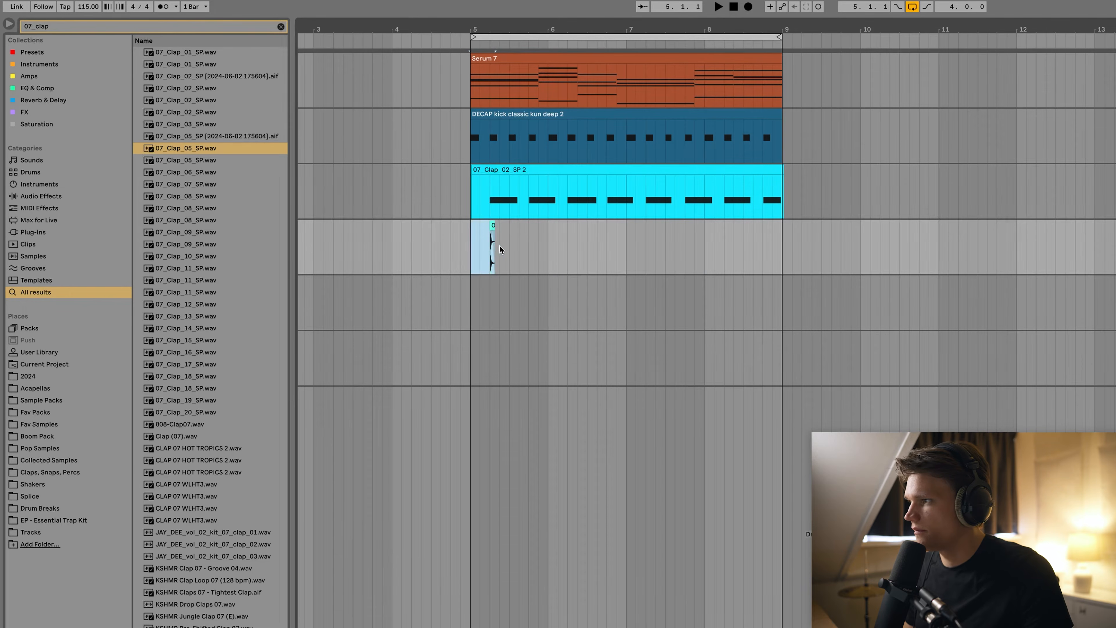
pyautogui.hotkey('ctrl', 'd')
pyautogui.hotkey('ctrl', 'd')
pyautogui.hotkey('ctrl', 'd')
pyautogui.hotkey('ctrl', 'd')
pyautogui.hotkey('ctrl', 'd')
pyautogui.hotkey('ctrl', 'd')
pyautogui.hotkey('ctrl', 'd')
pyautogui.press('space')
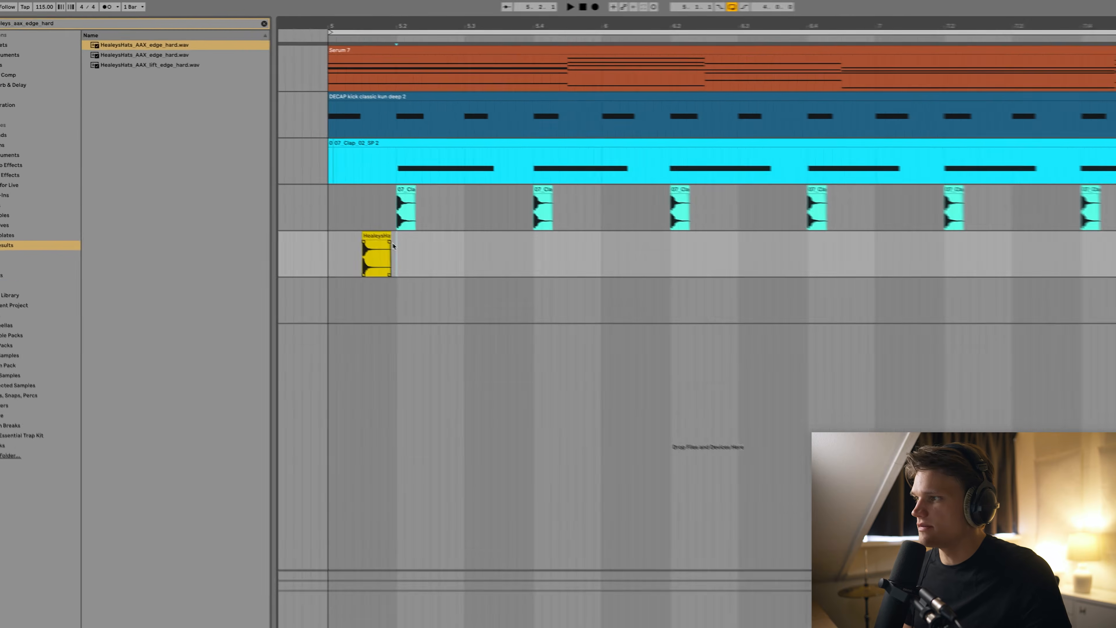
pyautogui.moveTo(380, 246); pyautogui.dragTo(313, 247)
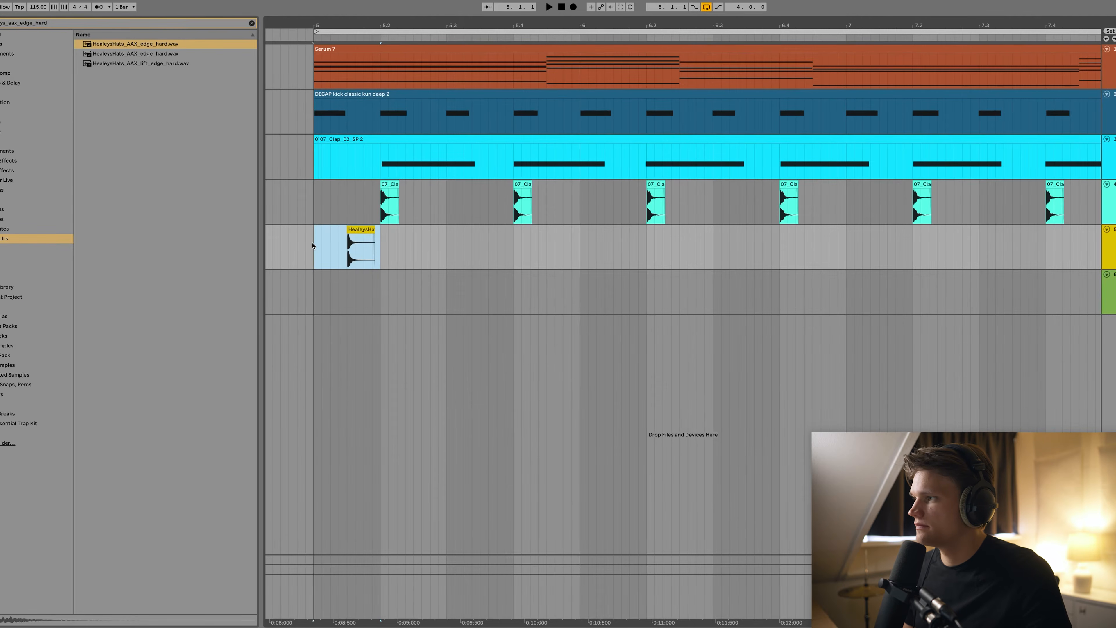
# Duplicate the HealeysHats clip and add EQ Three to the yellow hat track with the highs cut to about -5 dB.
pyautogui.hotkey('ctrl', 'd')
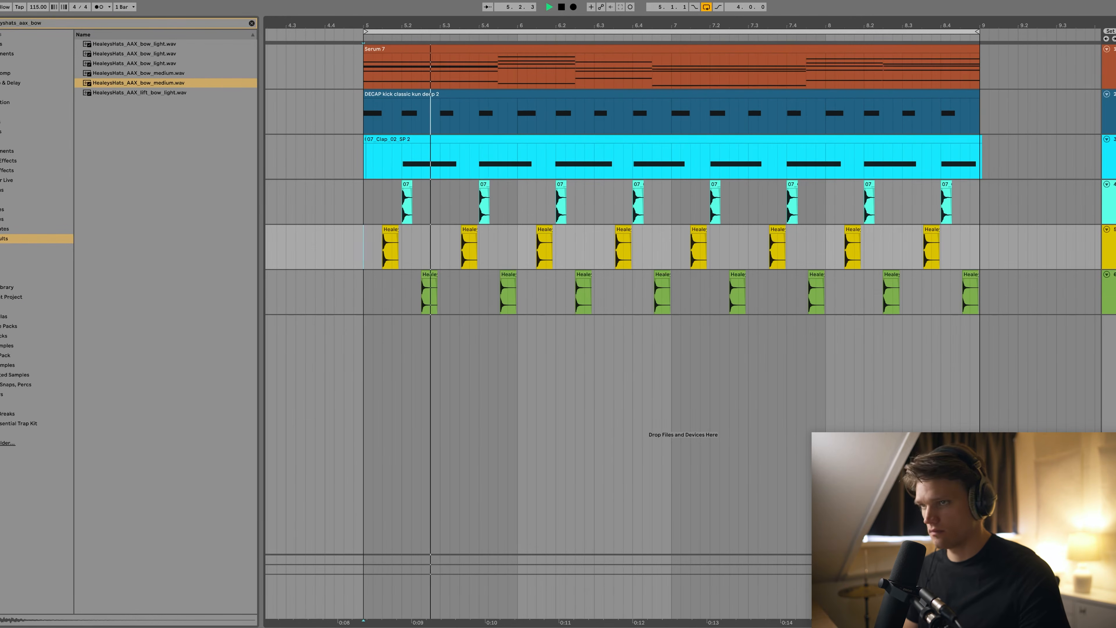
pyautogui.press('space')
pyautogui.press('super+f')
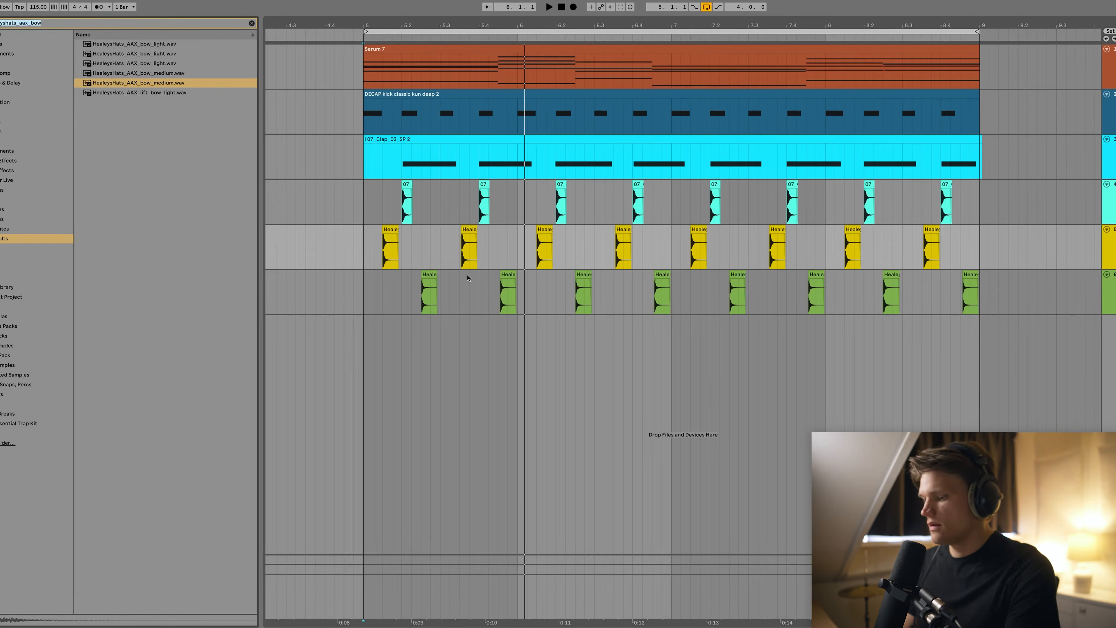
pyautogui.write('eq')
pyautogui.click(115, 65)
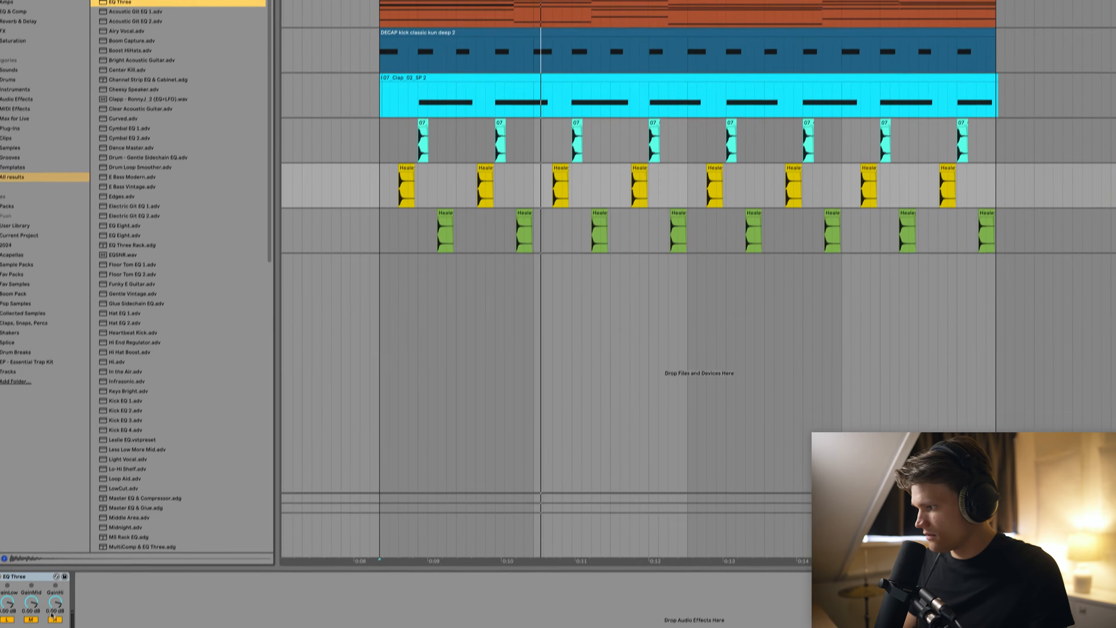
pyautogui.press('space')
pyautogui.moveTo(71, 544); pyautogui.dragTo(70, 558)
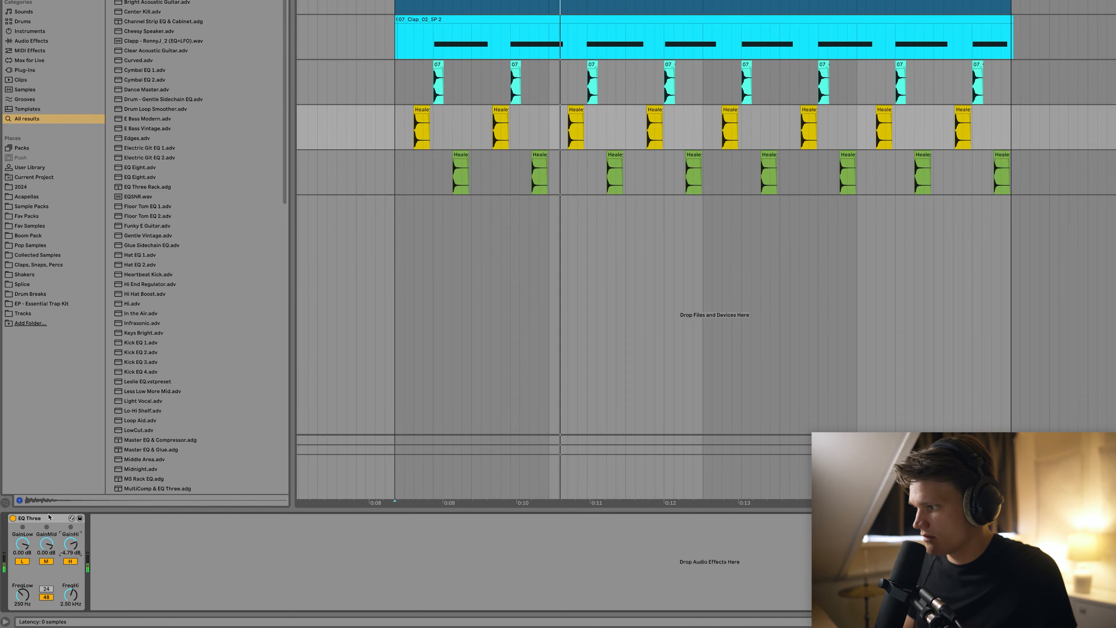
# Add a Phaser-Flanger after the EQ on the hat track, set mostly dry at about 24%.
pyautogui.click(603, 162)
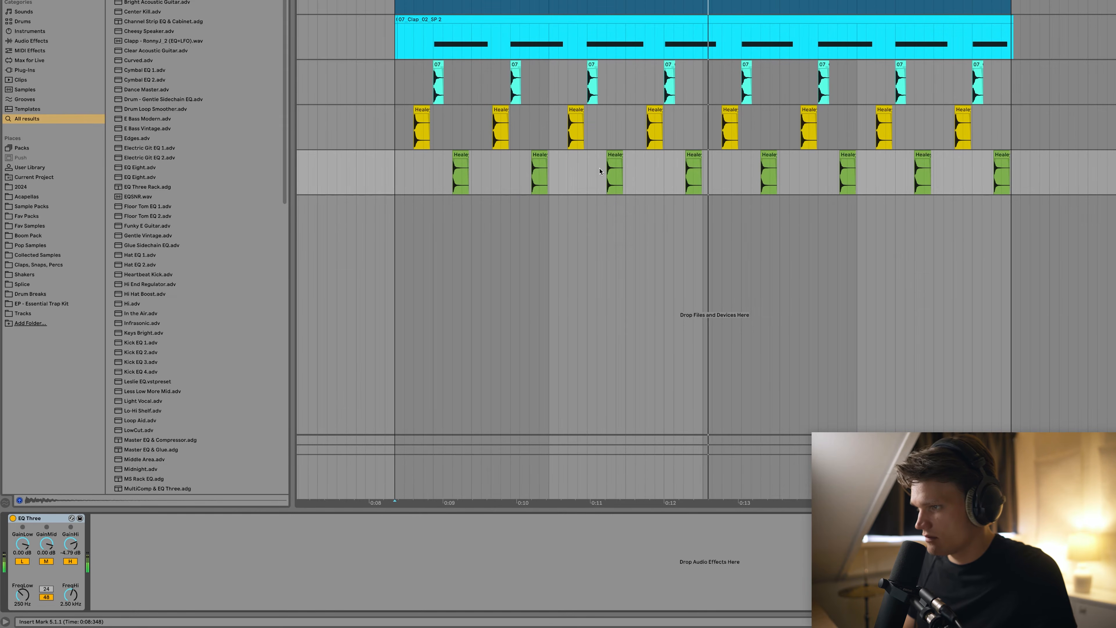
pyautogui.press('space')
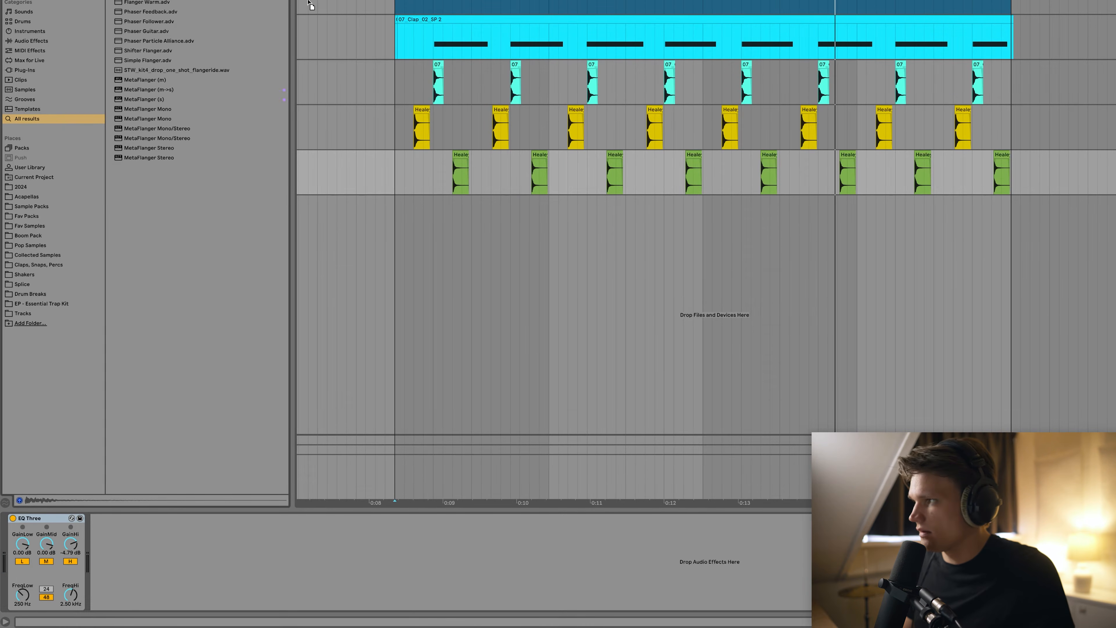
pyautogui.moveTo(579, 134); pyautogui.dragTo(580, 135)
pyautogui.press('space')
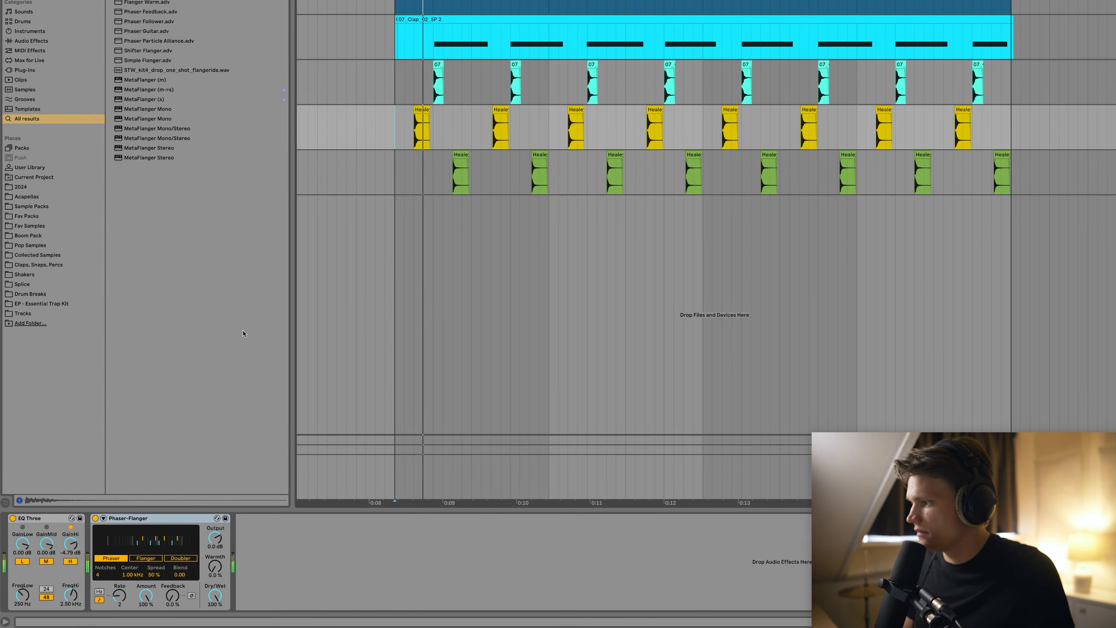
pyautogui.moveTo(214, 595); pyautogui.dragTo(215, 615)
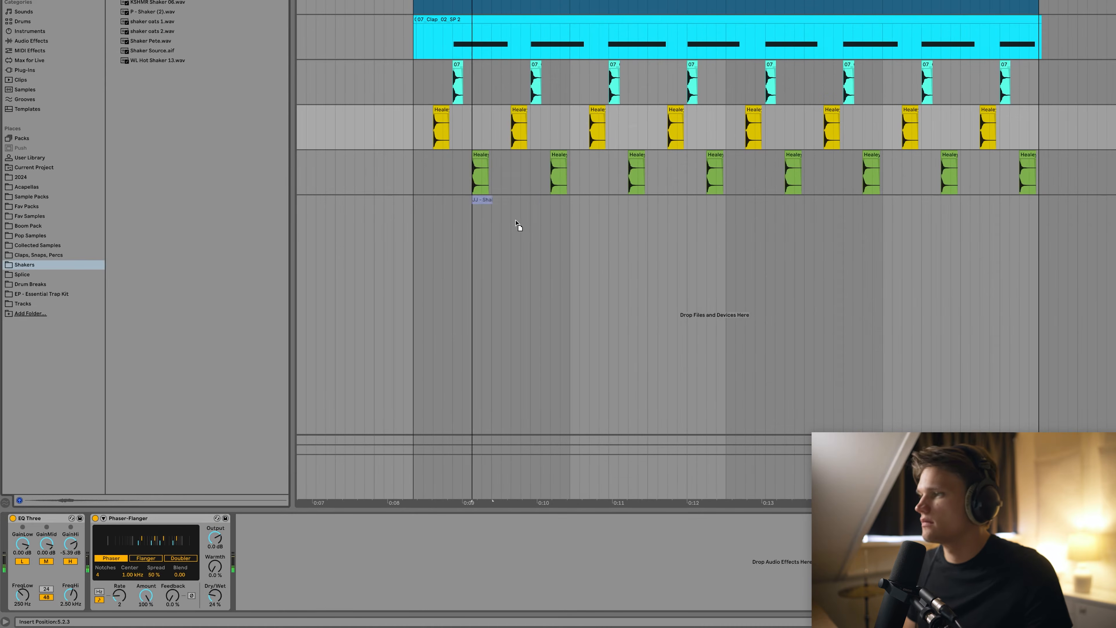
# Repeat one bar of the shaker clip into bar 6 and audition the beat from bar 5.
pyautogui.click(526, 227)
pyautogui.click(412, 130)
pyautogui.press('space')
pyautogui.moveTo(481, 303); pyautogui.dragTo(345, 302)
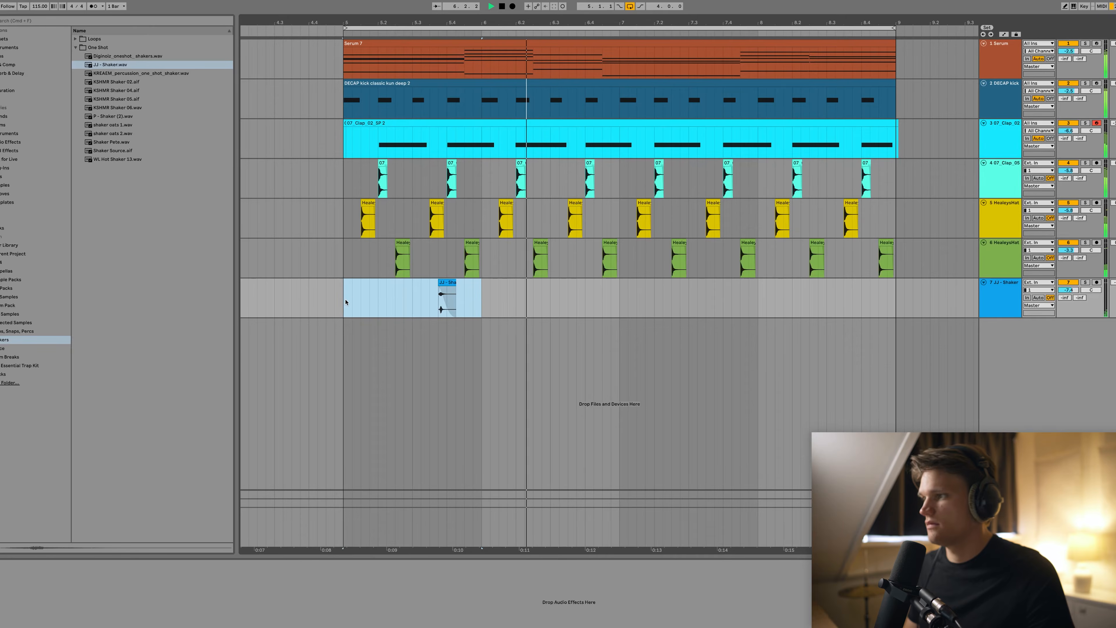
pyautogui.press('super+d')
pyautogui.press('super+d')
pyautogui.press('super+d')
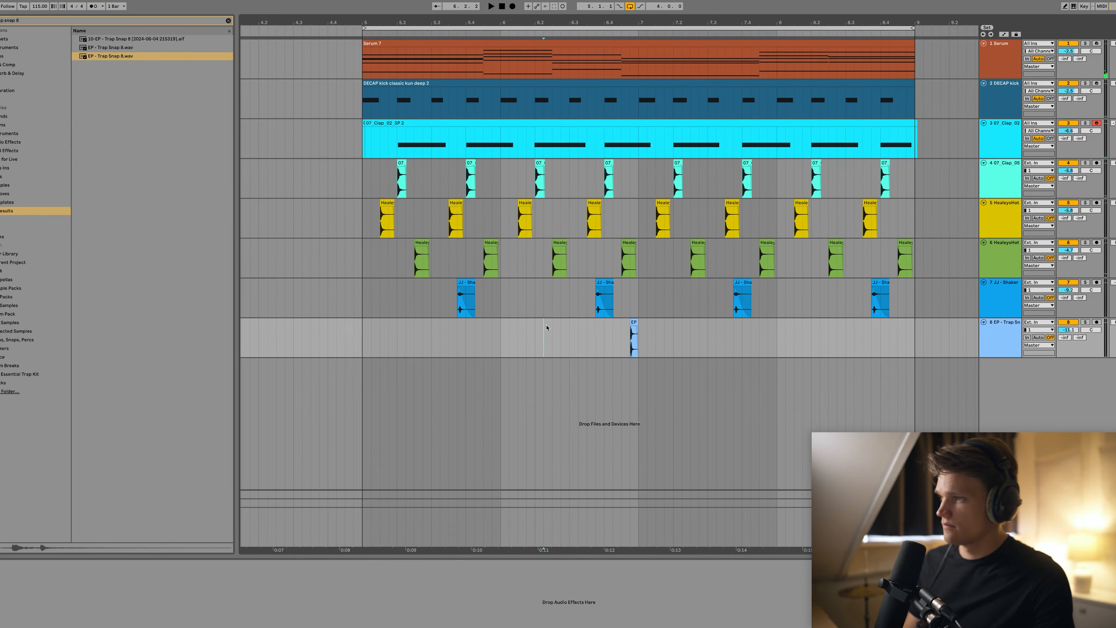
pyautogui.press('space')
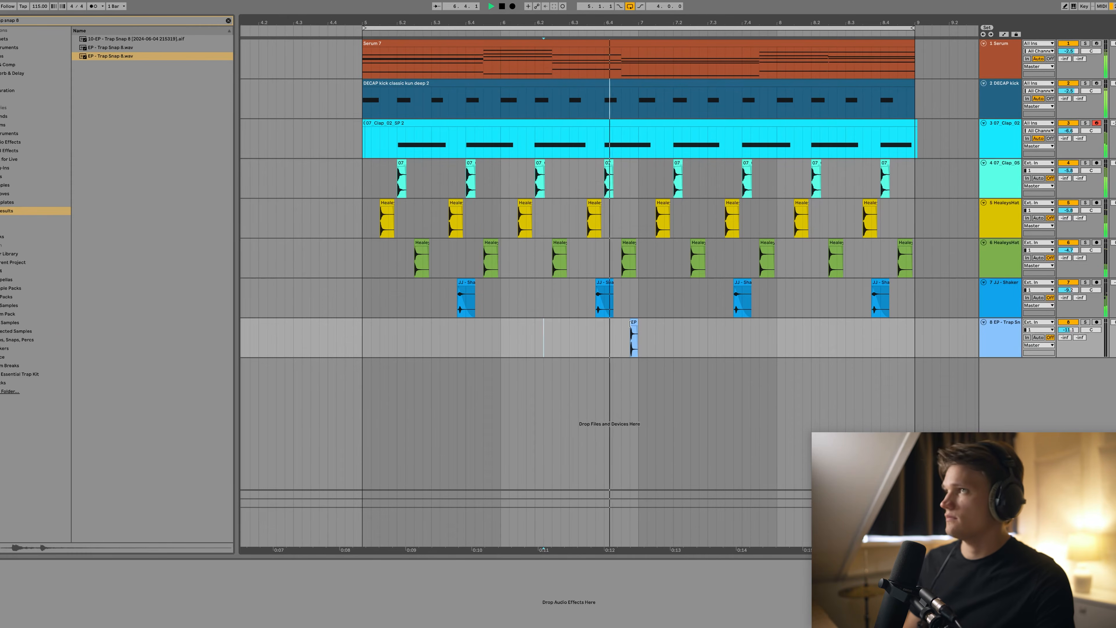
pyautogui.click(638, 329)
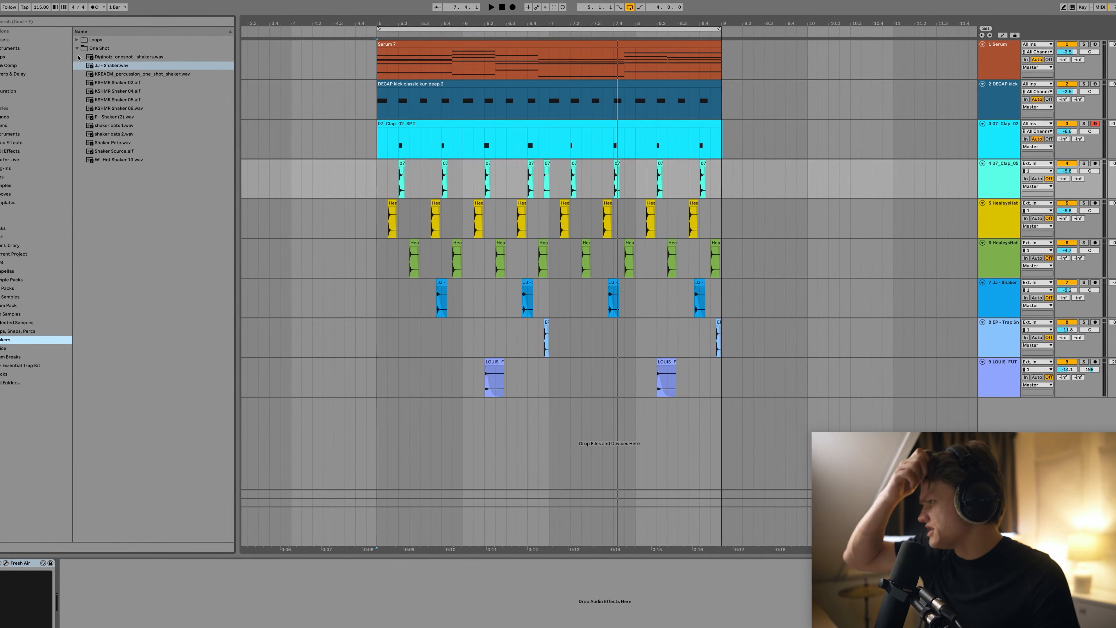
# Audition shaker loops and place Remix Shaker 02 on a new track at bar 5, repeated through bar 9.
pyautogui.click(77, 48)
pyautogui.click(77, 39)
pyautogui.click(135, 160)
pyautogui.click(143, 193)
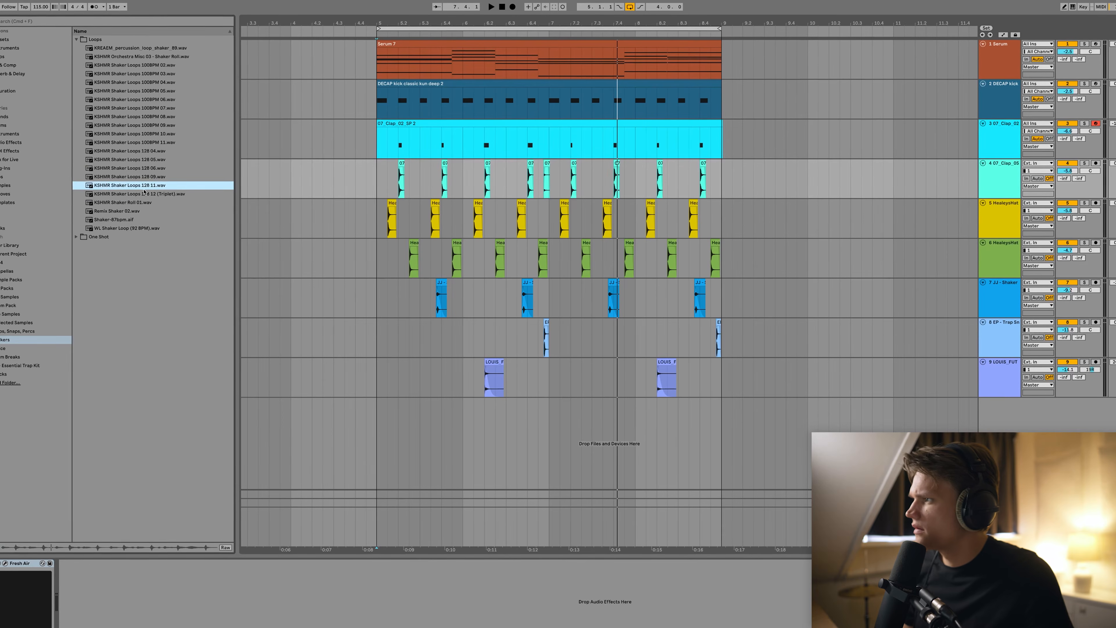
pyautogui.click(125, 212)
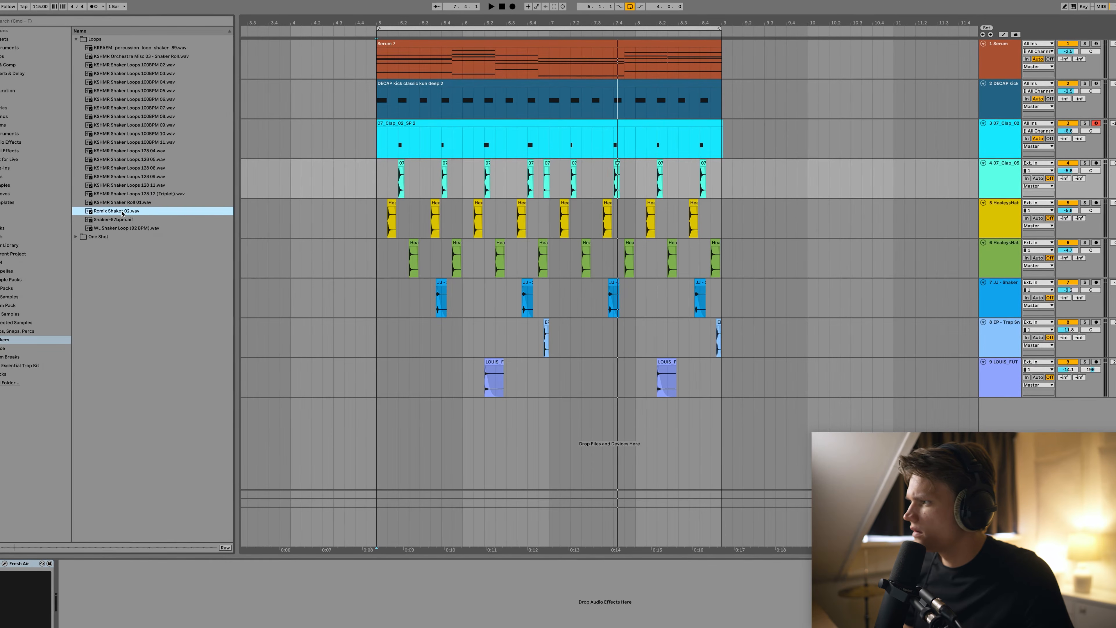
pyautogui.moveTo(119, 214); pyautogui.dragTo(379, 418)
pyautogui.press('space')
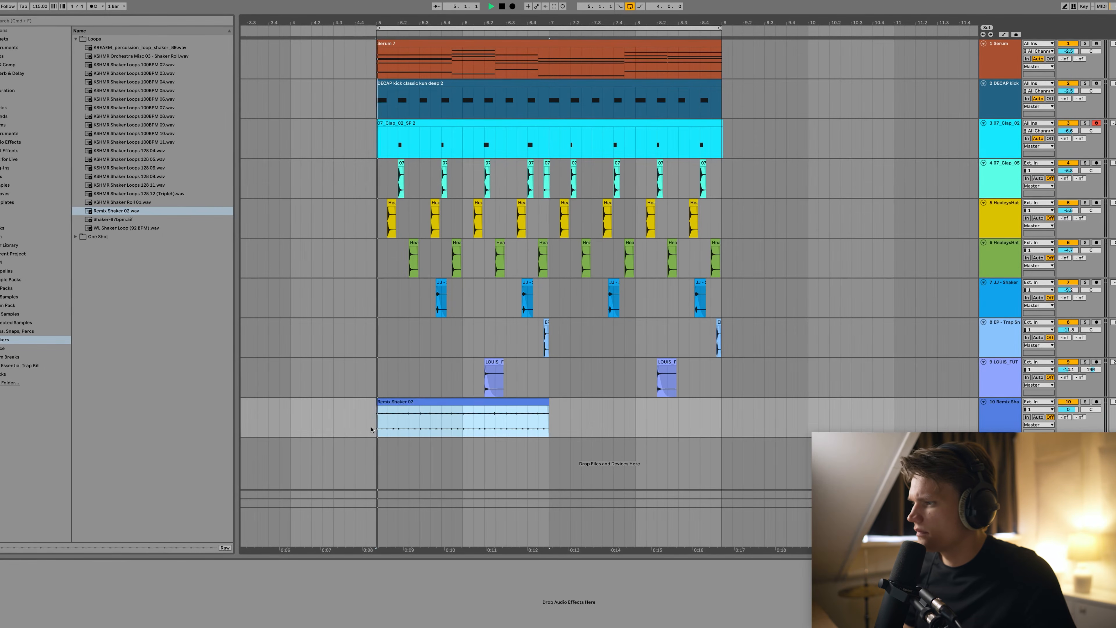
pyautogui.press('super+d')
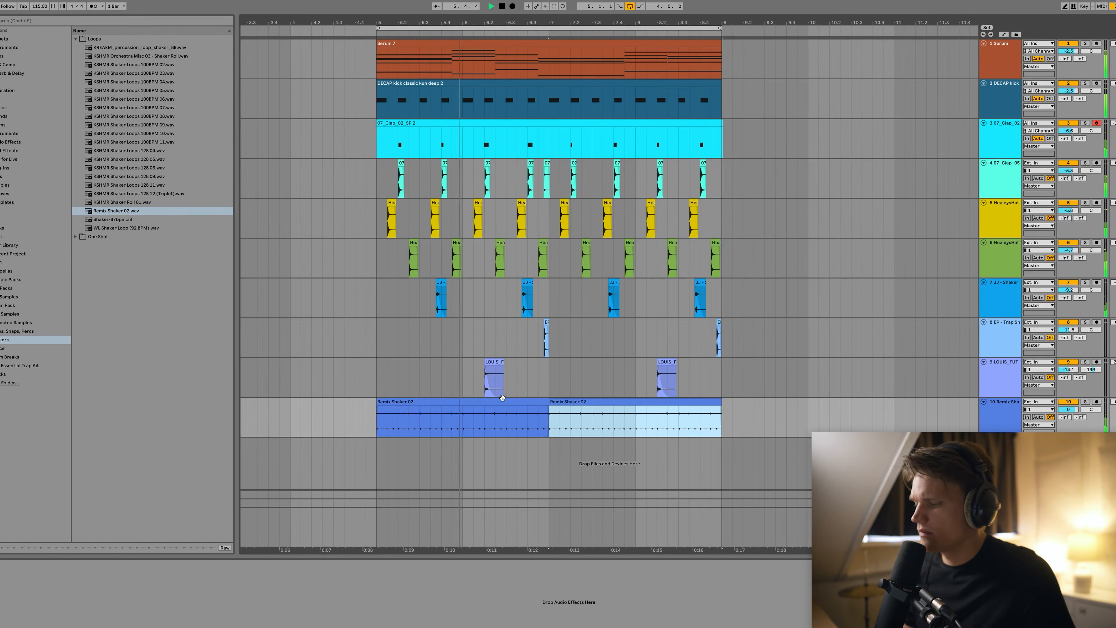
pyautogui.press('super+f')
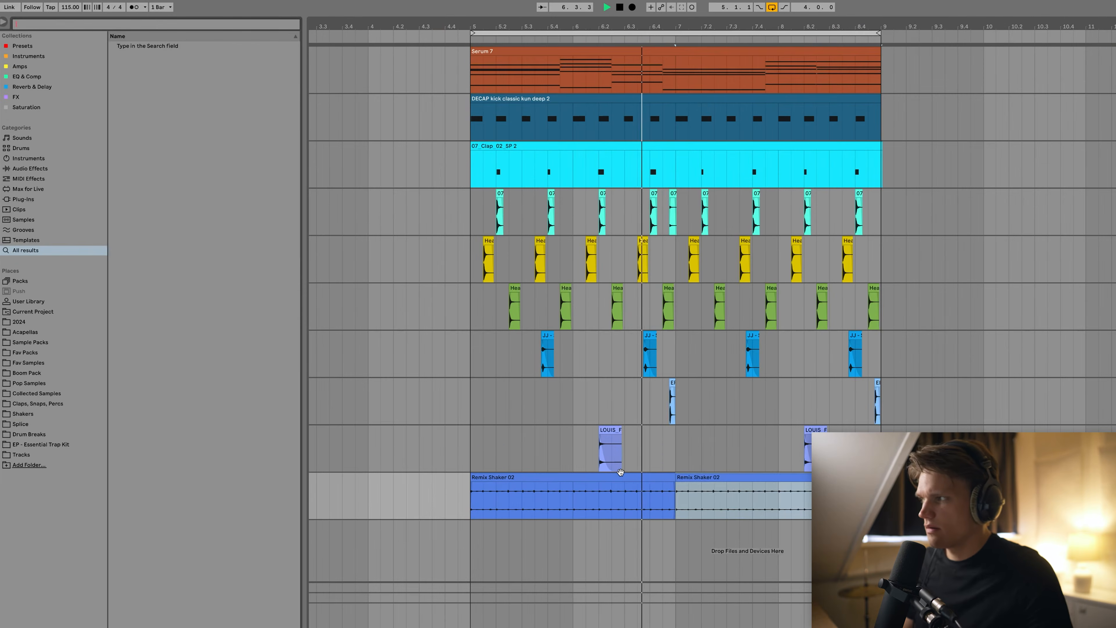
# Add Cassette to the Remix Shaker 02 track with the Torley - Mellow My Harsh preset.
pyautogui.write('cass')
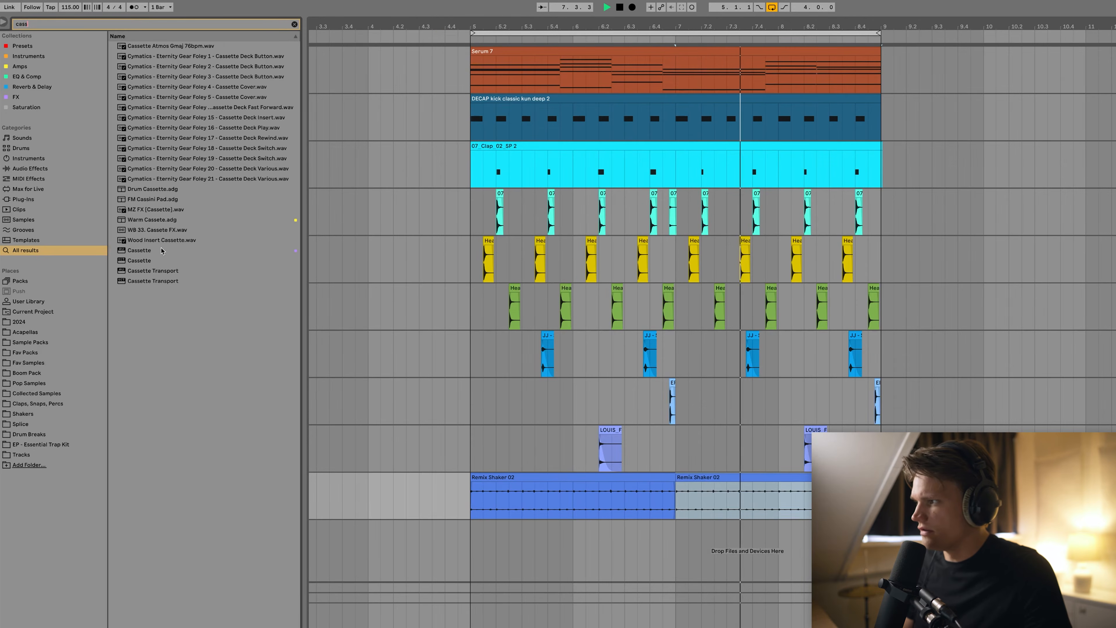
pyautogui.moveTo(164, 250); pyautogui.dragTo(619, 505)
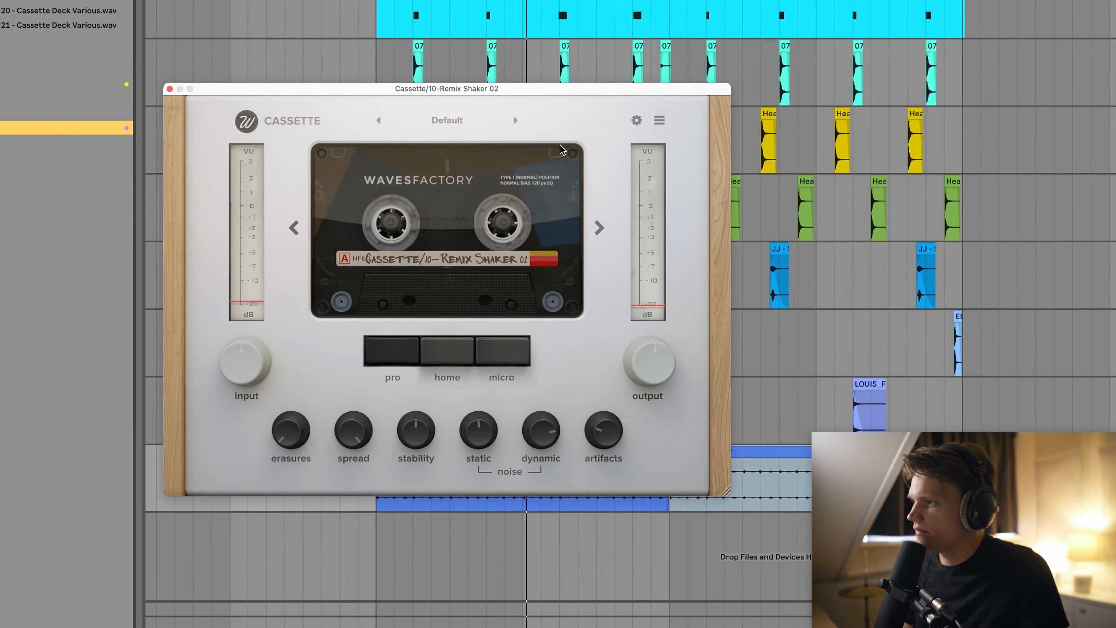
pyautogui.click(447, 120)
pyautogui.moveTo(418, 191)
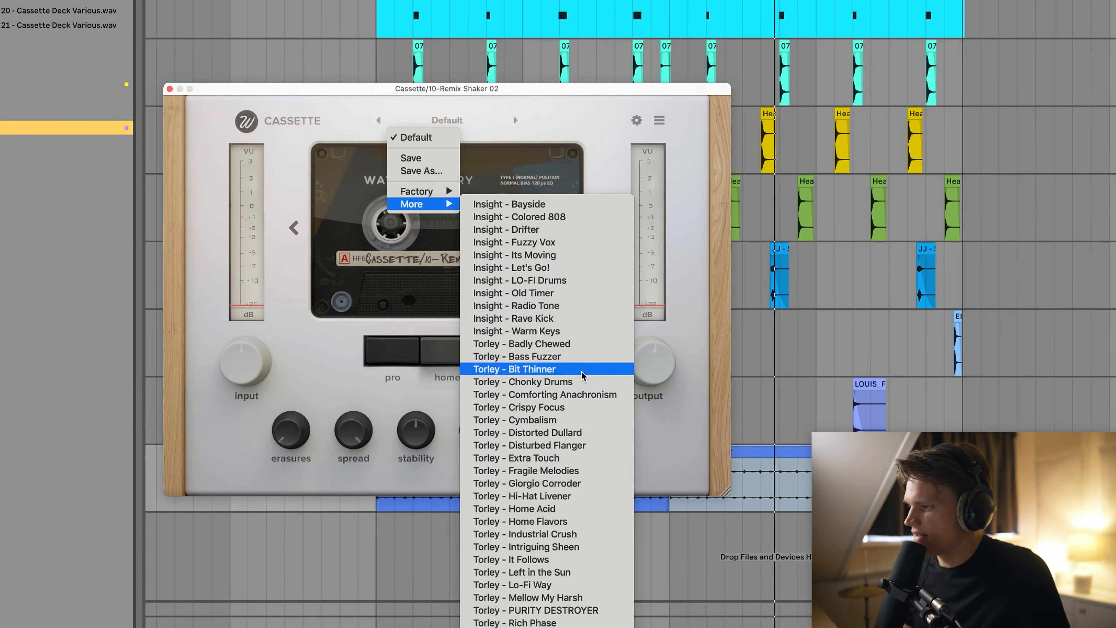
pyautogui.click(545, 597)
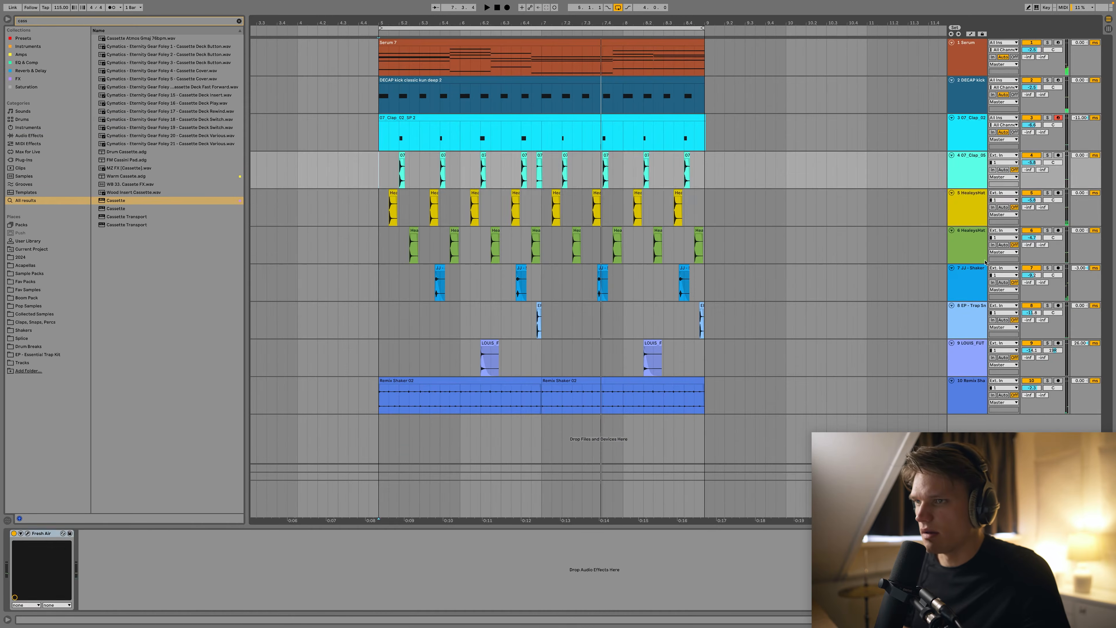
# Group the hi-hat through shaker loop tracks together.
pyautogui.click(961, 205)
pyautogui.keyDown('shift'); pyautogui.click(961, 391); pyautogui.keyUp('shift')
pyautogui.hotkey('ctrl', 'g')
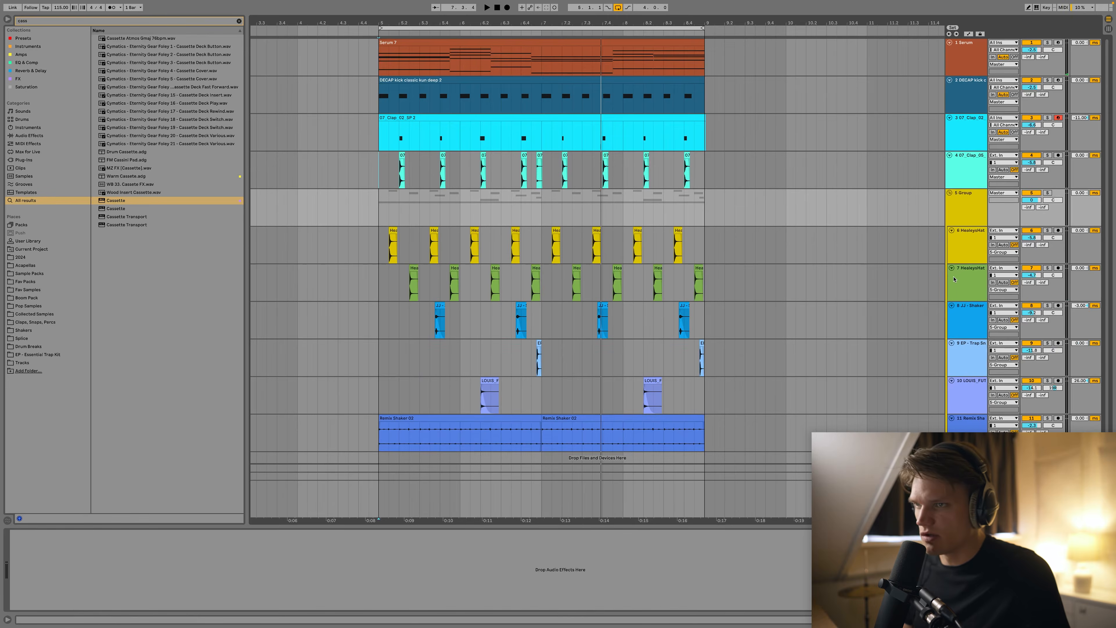
# Name the group 'percussion' and put a Glue Compressor on it, playing from bar 5.
pyautogui.click(974, 217)
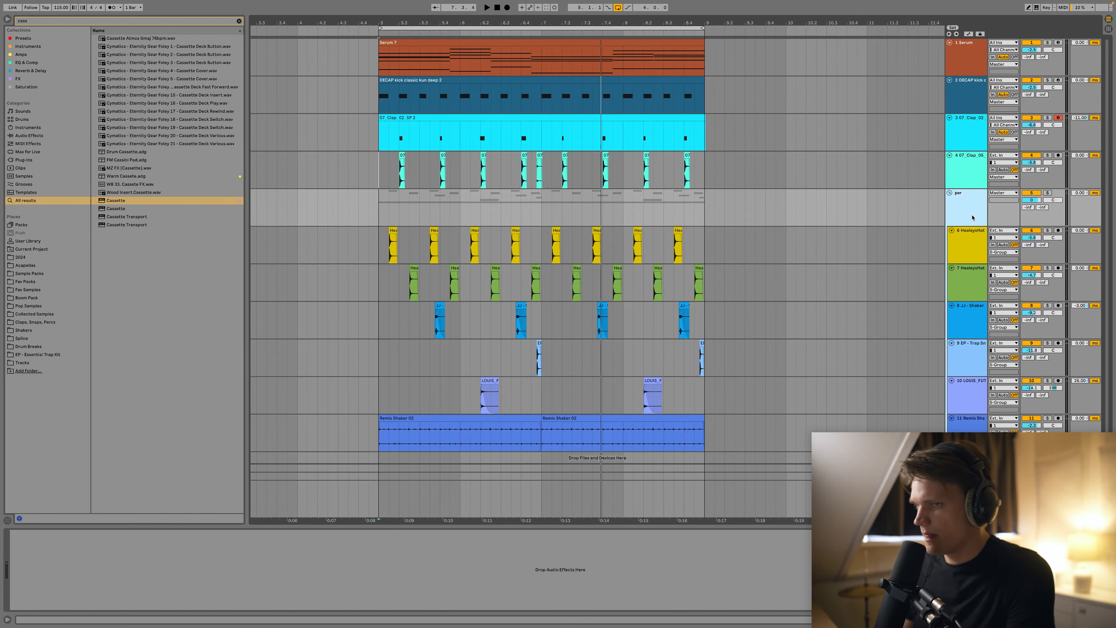
pyautogui.hotkey('ctrl', 'f')
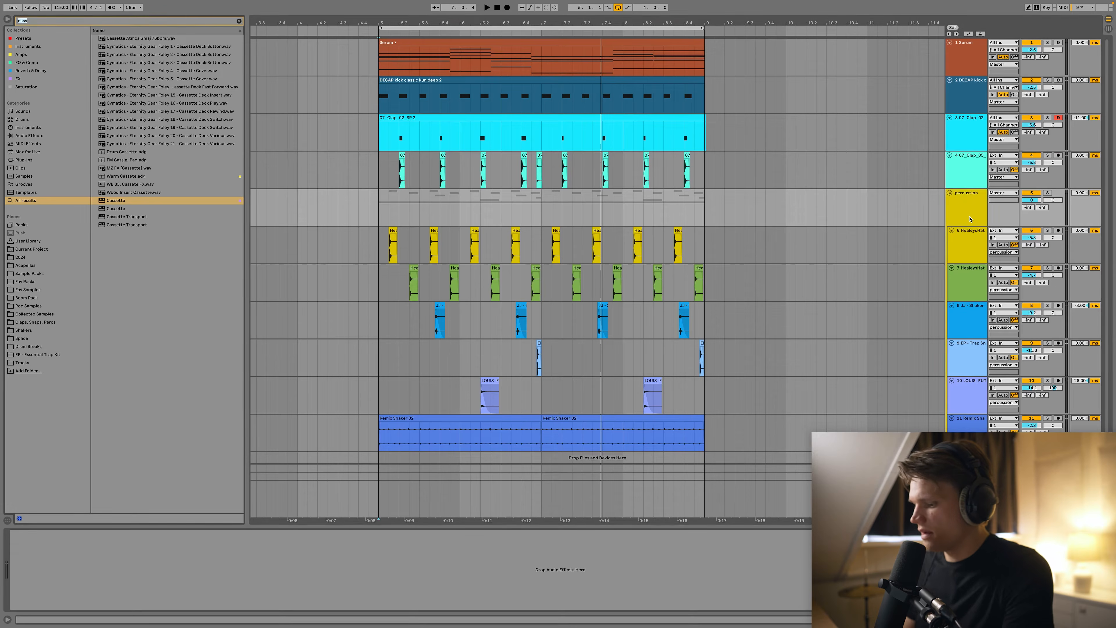
pyautogui.write('com')
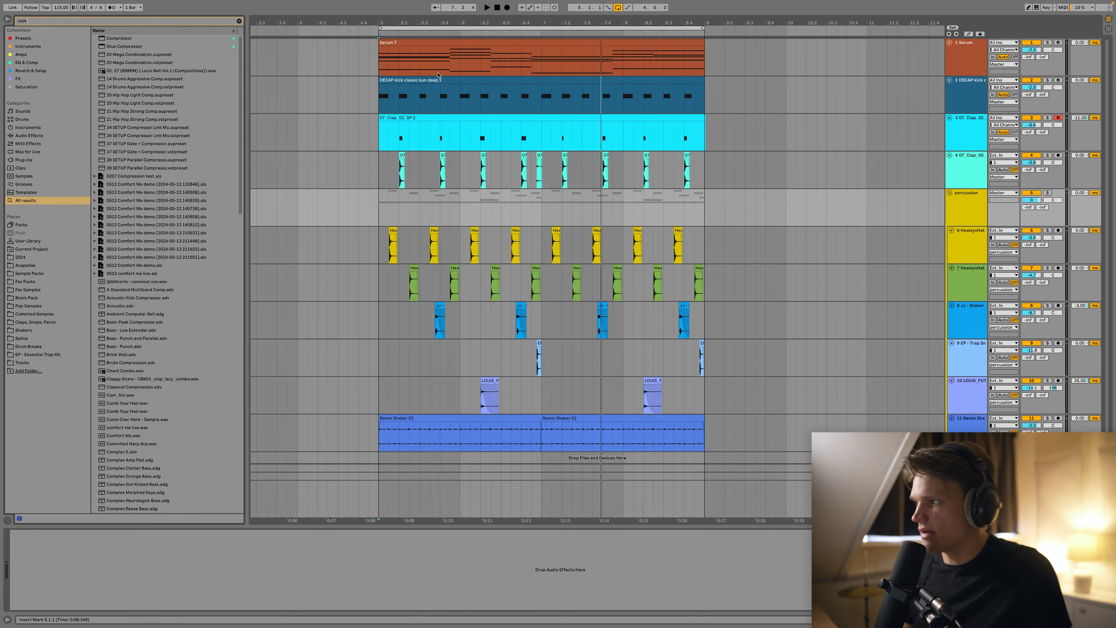
pyautogui.click(418, 211)
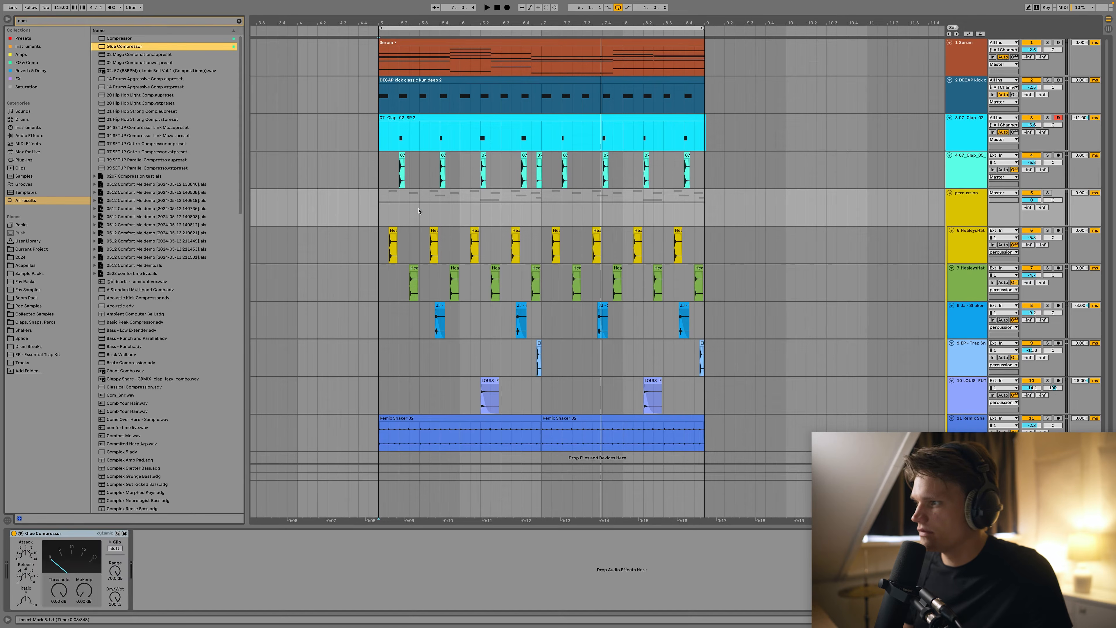
pyautogui.click(380, 211)
pyautogui.press('space')
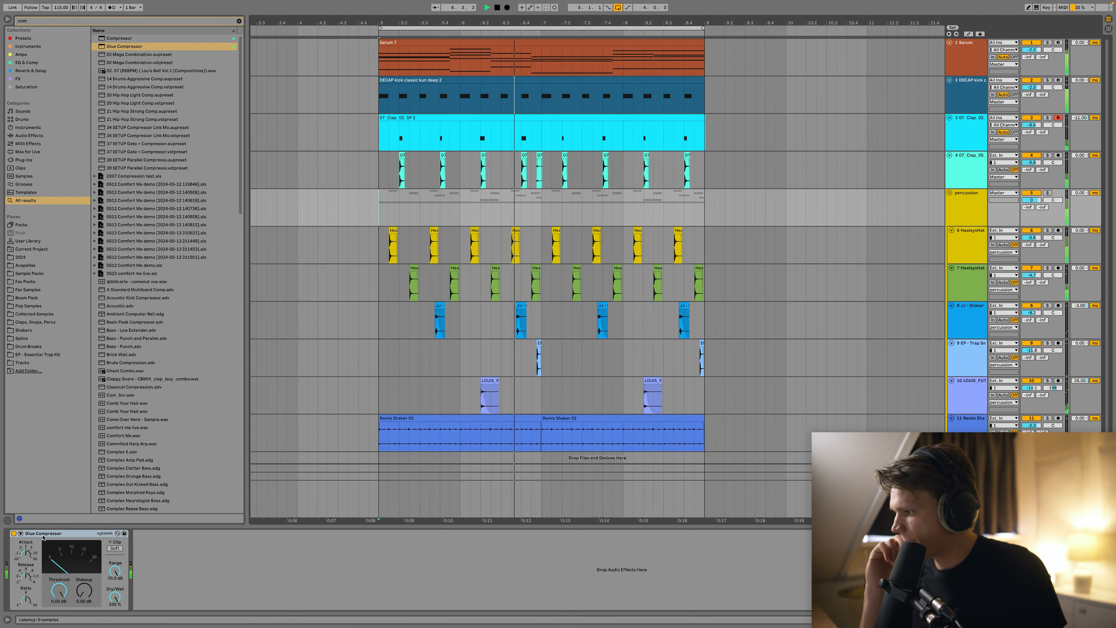
# Sidechain the group's Glue Compressor from the DECAP kick and lower its threshold.
pyautogui.click(21, 533)
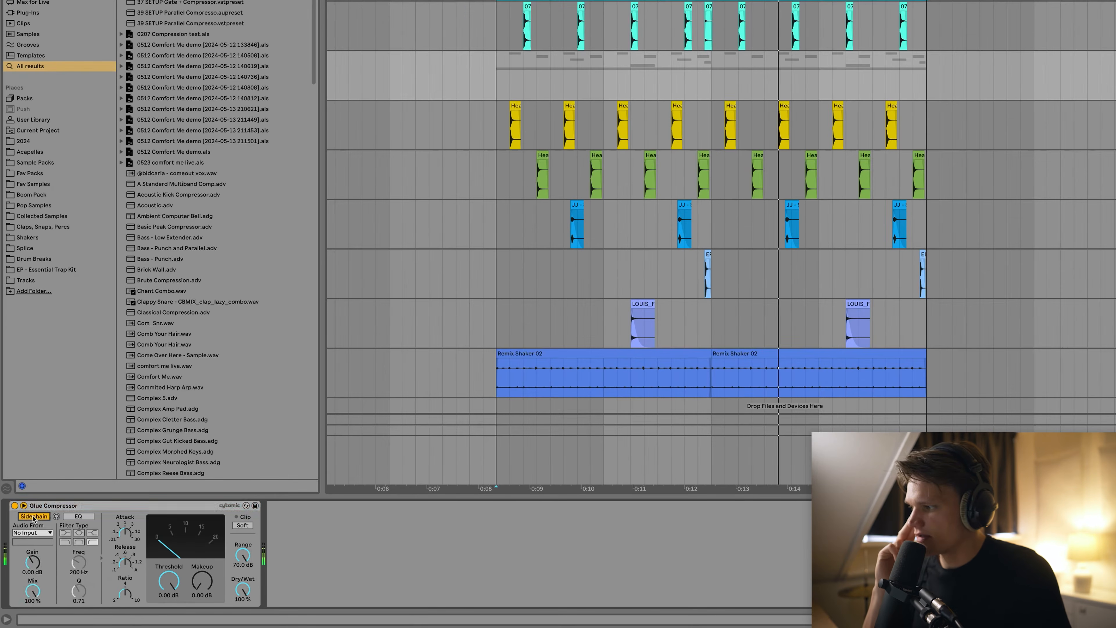
pyautogui.click(34, 532)
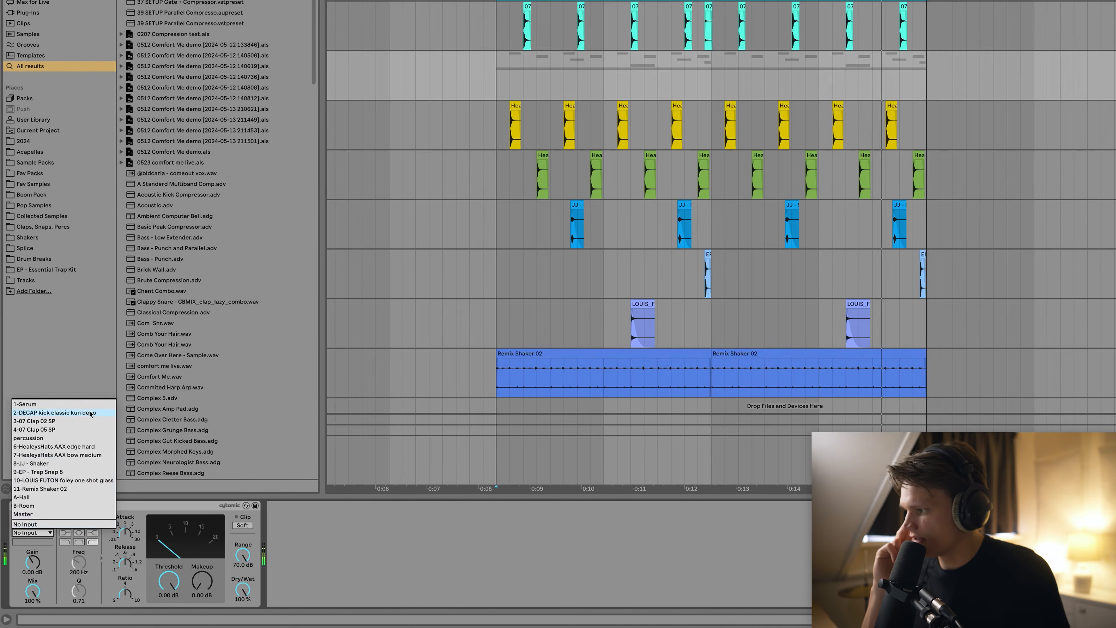
pyautogui.click(80, 412)
pyautogui.moveTo(163, 576); pyautogui.dragTo(122, 585)
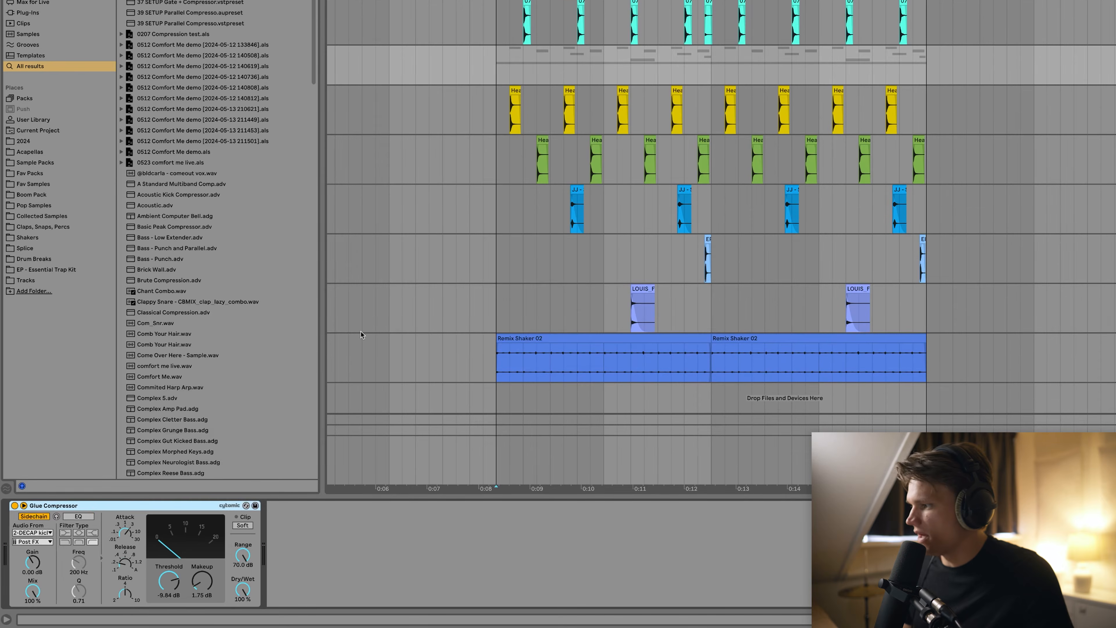
# Copy the sidechained compressor onto the Serum chords right after Serum, with a lower threshold.
pyautogui.moveTo(60, 509); pyautogui.dragTo(62, 509)
pyautogui.moveTo(144, 511); pyautogui.dragTo(145, 511)
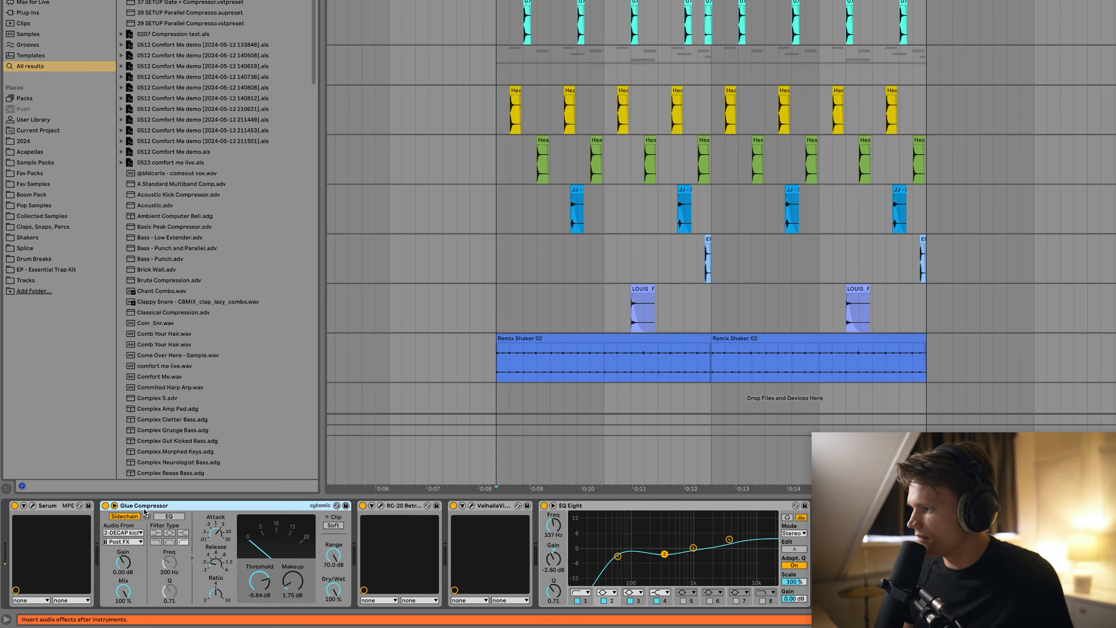
pyautogui.press('space')
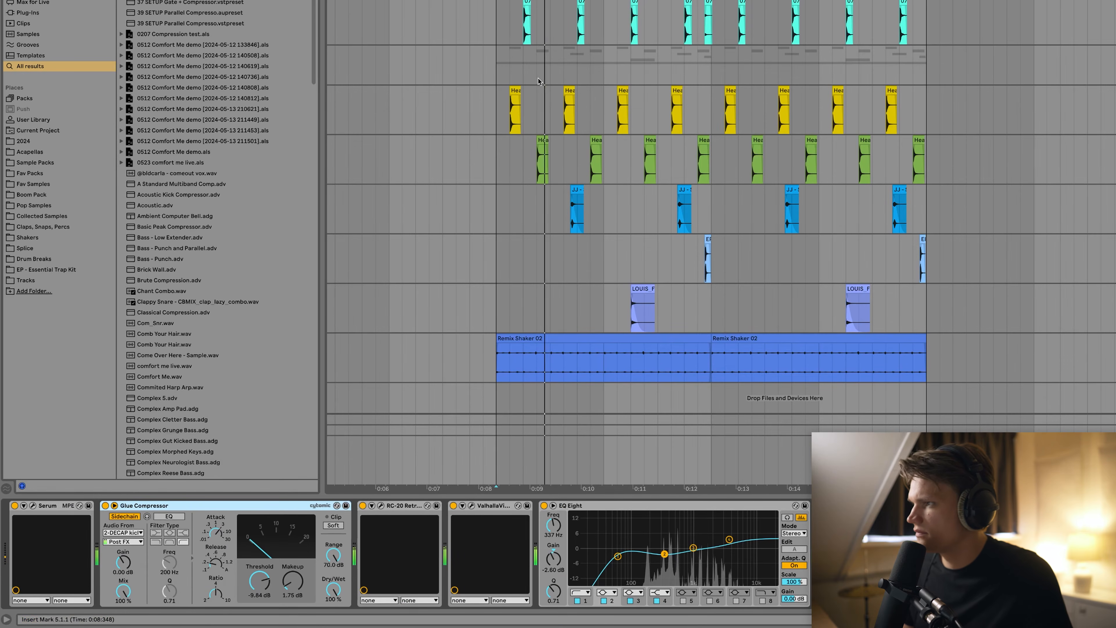
pyautogui.moveTo(260, 582); pyautogui.dragTo(296, 583)
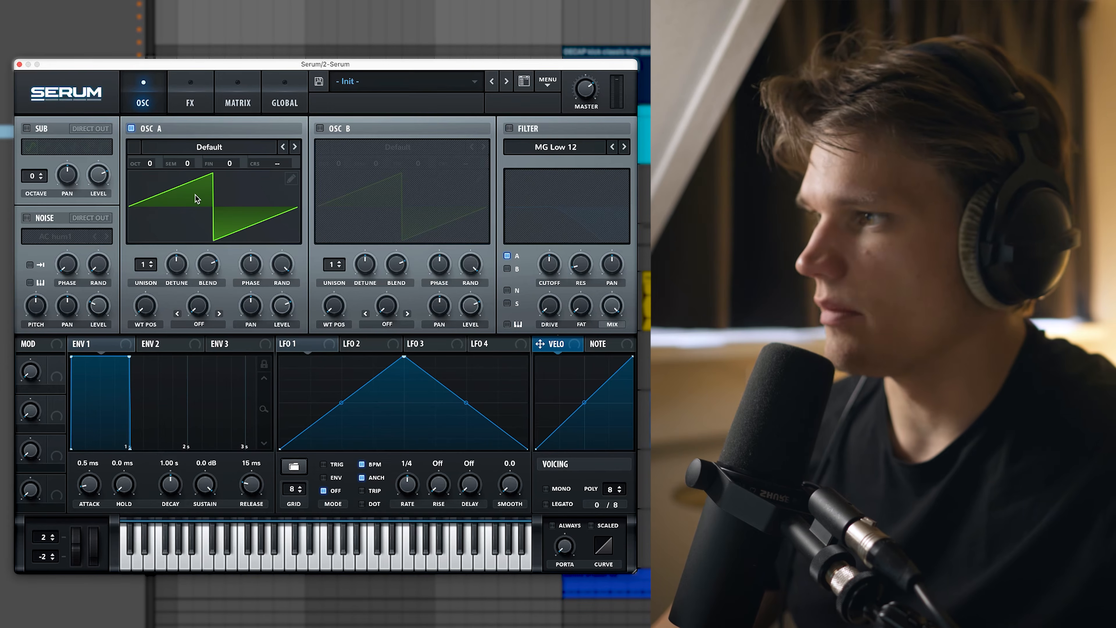
# Turn on oscillator B and load the Analog Basic_McB wavetable into oscillator A.
pyautogui.click(320, 128)
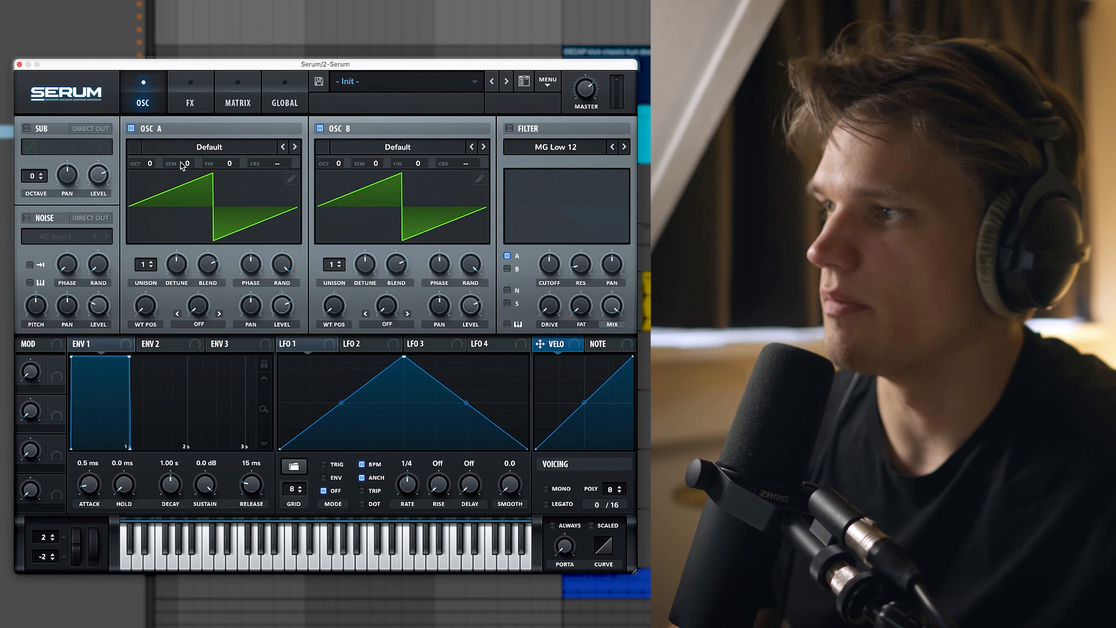
pyautogui.click(240, 150)
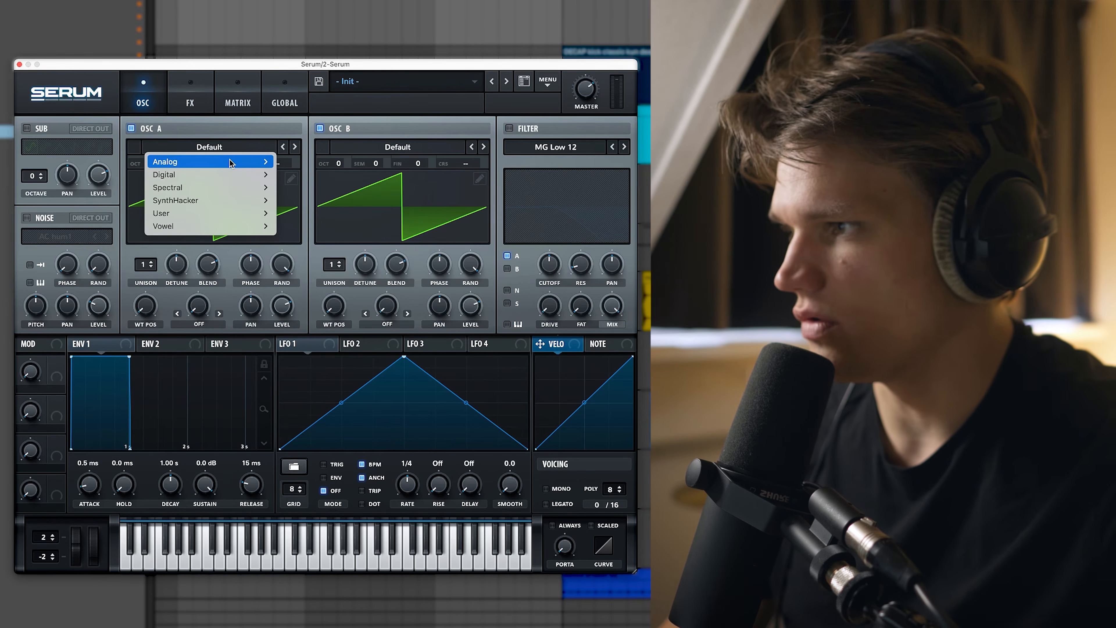
pyautogui.moveTo(222, 163)
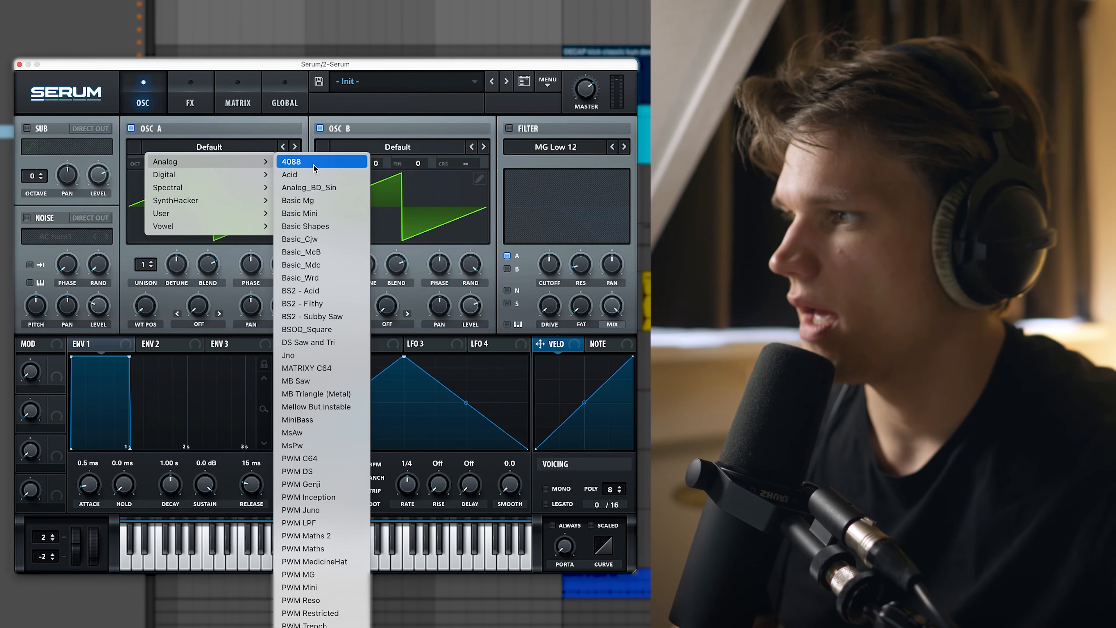
pyautogui.click(334, 253)
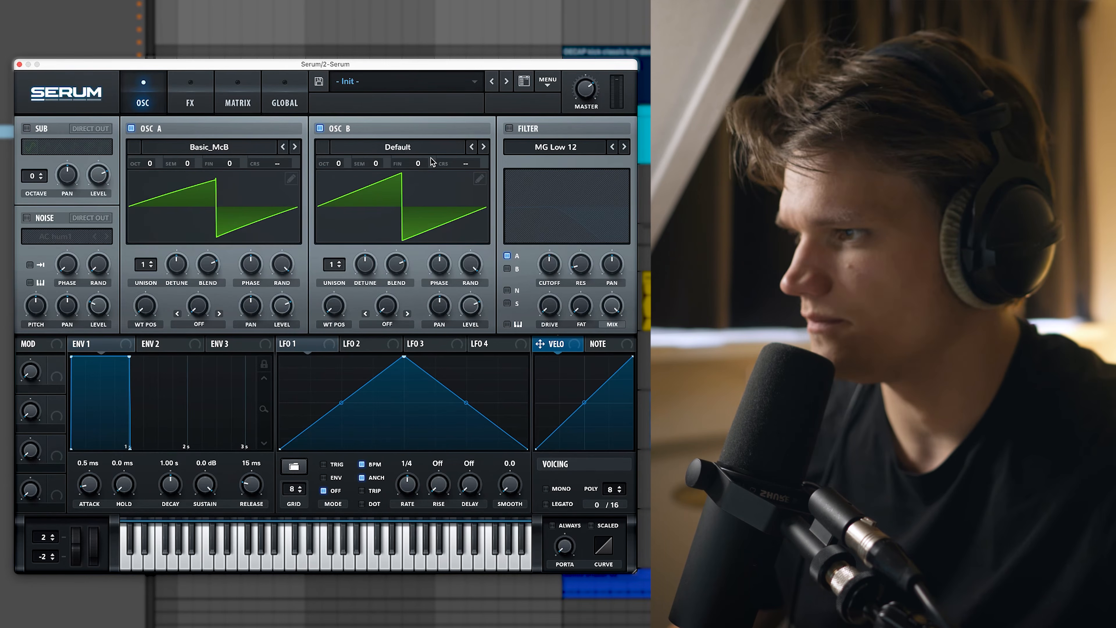
# Load the Analog PWM_Mdc wavetable into oscillator B.
pyautogui.click(415, 148)
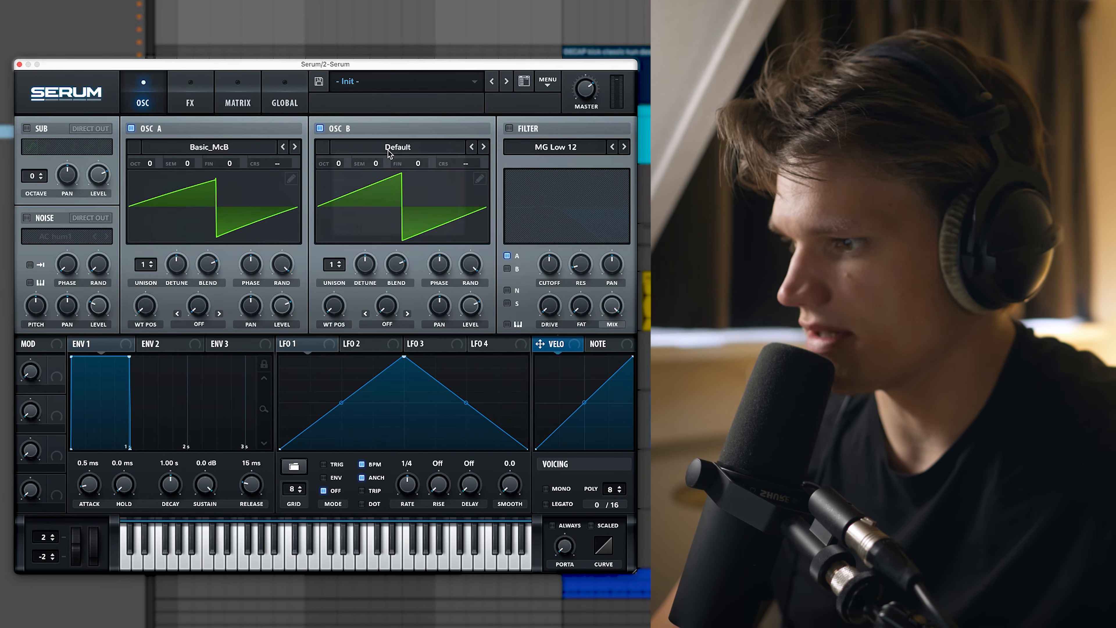
pyautogui.click(406, 148)
pyautogui.moveTo(374, 162)
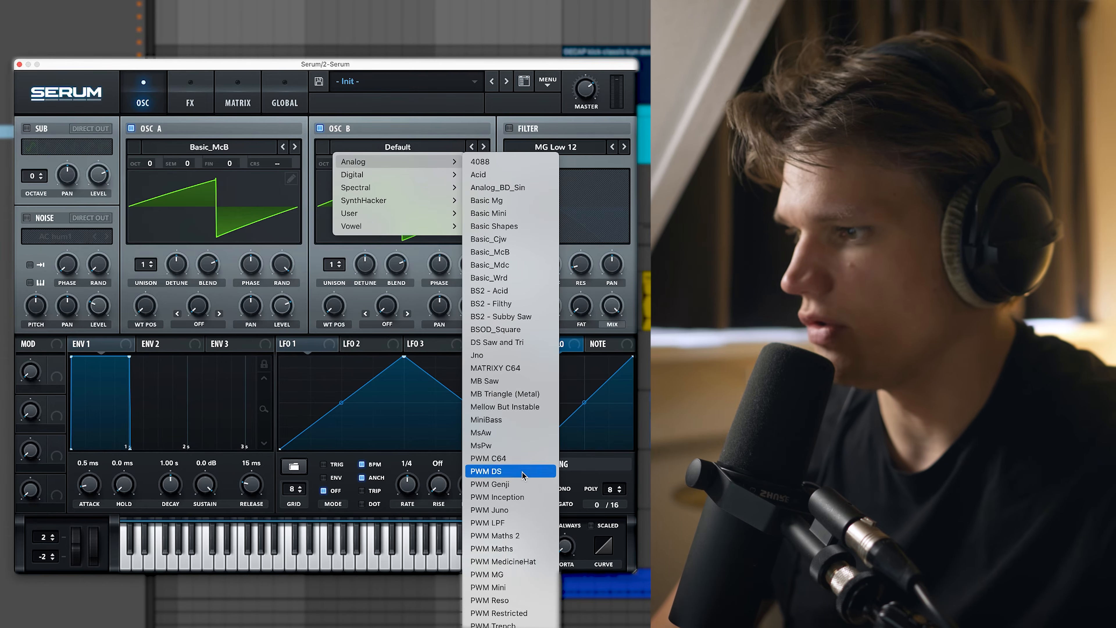
pyautogui.click(488, 626)
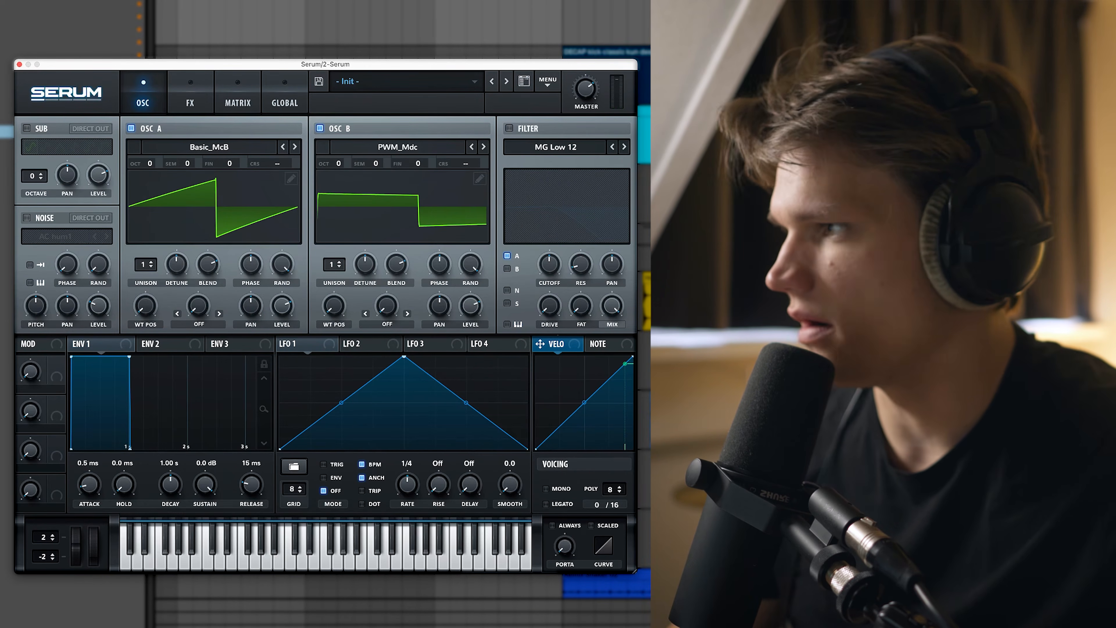
# Enable the sub oscillator an octave down and shape Env 1 into a short pluck with no sustain.
pyautogui.click(27, 128)
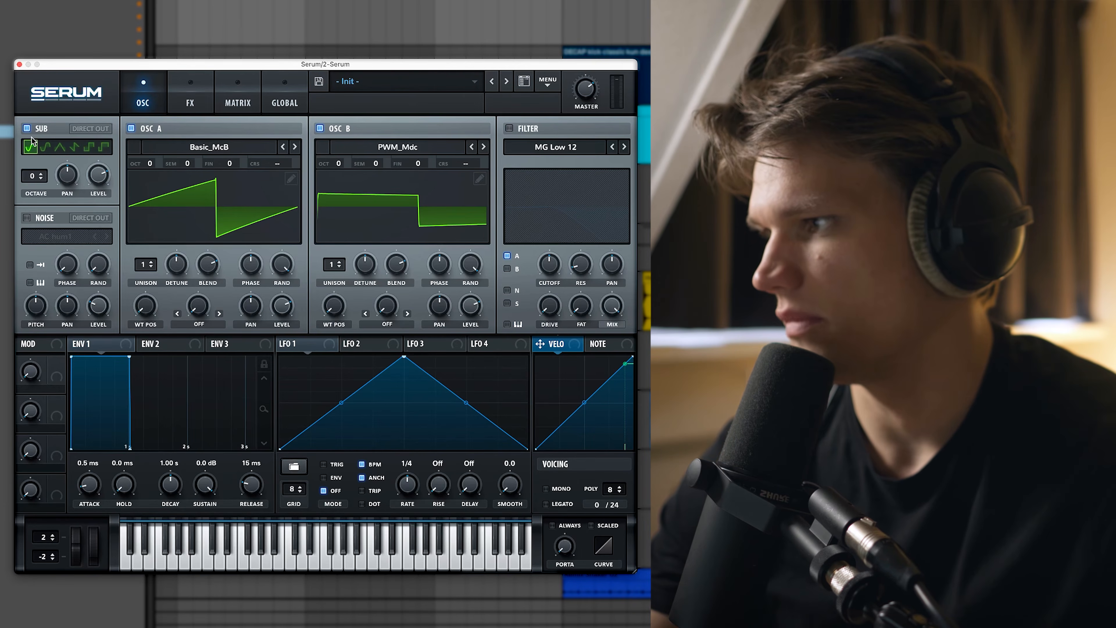
pyautogui.click(41, 178)
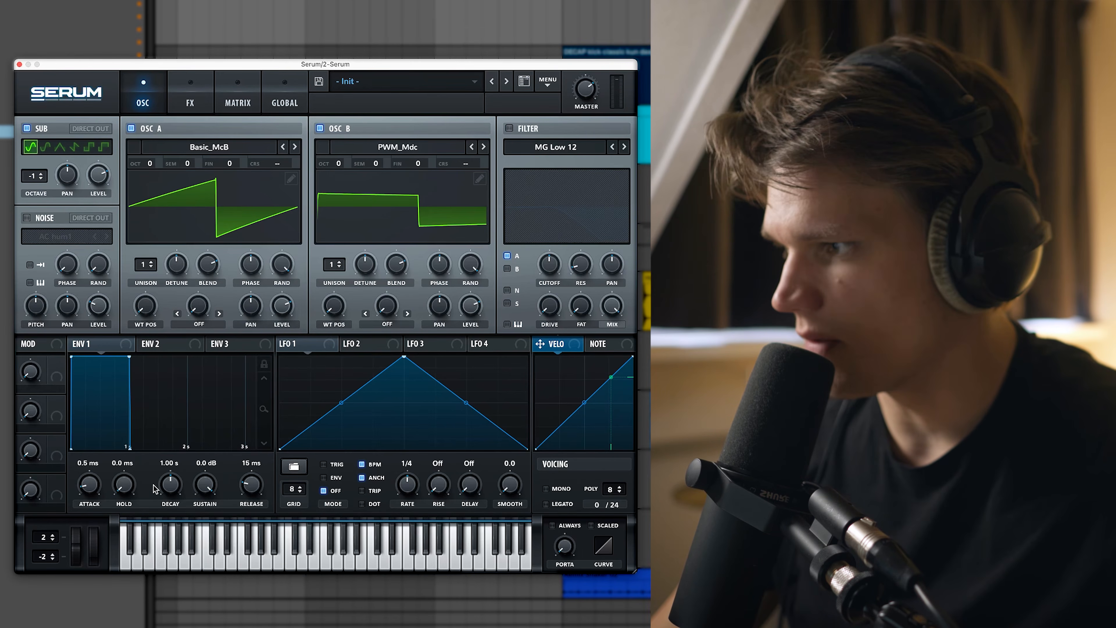
pyautogui.moveTo(129, 357); pyautogui.dragTo(103, 459)
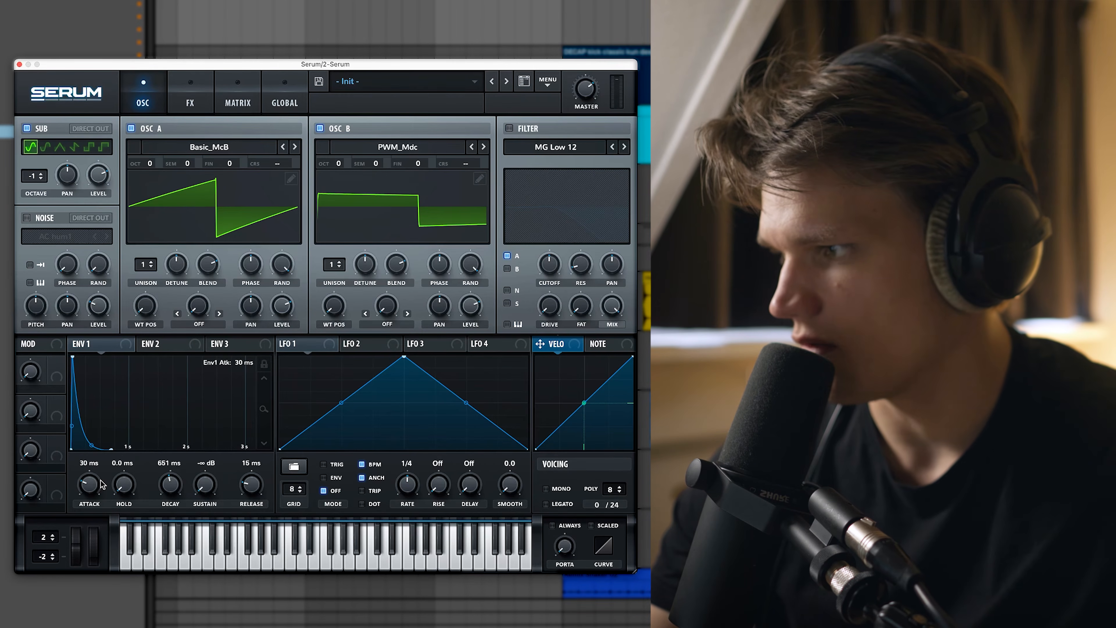
pyautogui.moveTo(102, 476); pyautogui.dragTo(104, 481)
pyautogui.moveTo(104, 481); pyautogui.dragTo(104, 484)
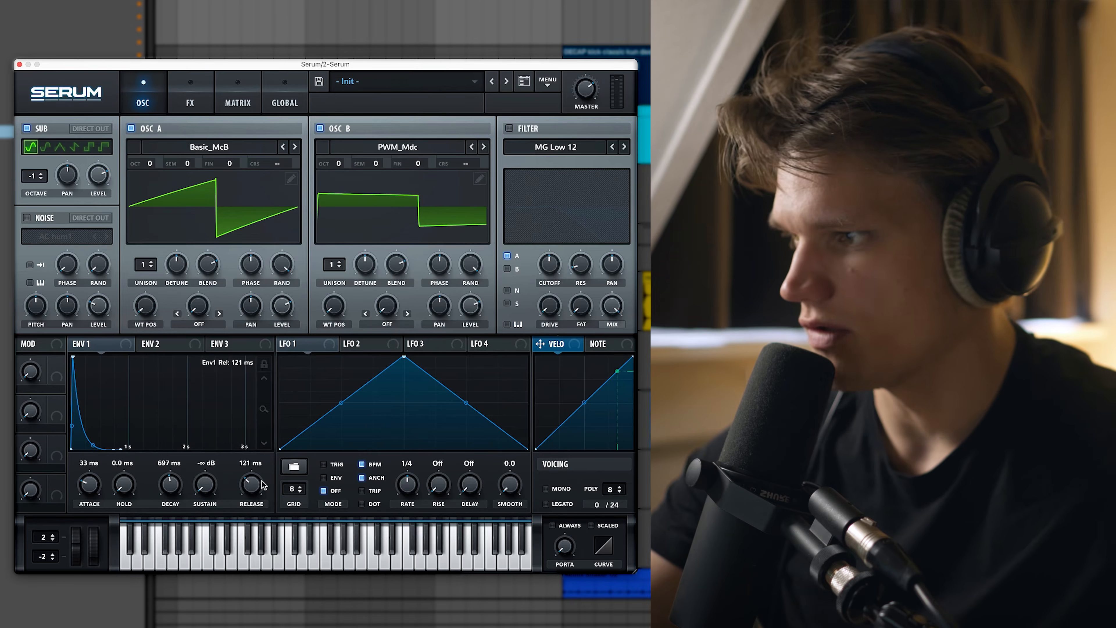
pyautogui.moveTo(261, 477); pyautogui.dragTo(261, 481)
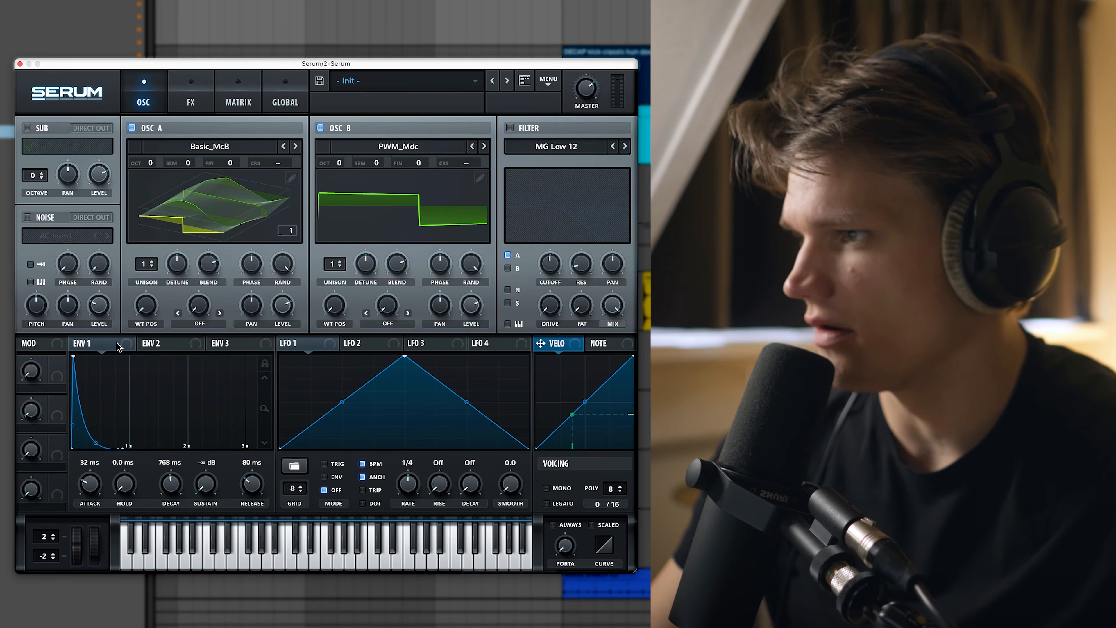
# Switch on the MG Low 12 filter and route oscillator B through it as well.
pyautogui.click(510, 127)
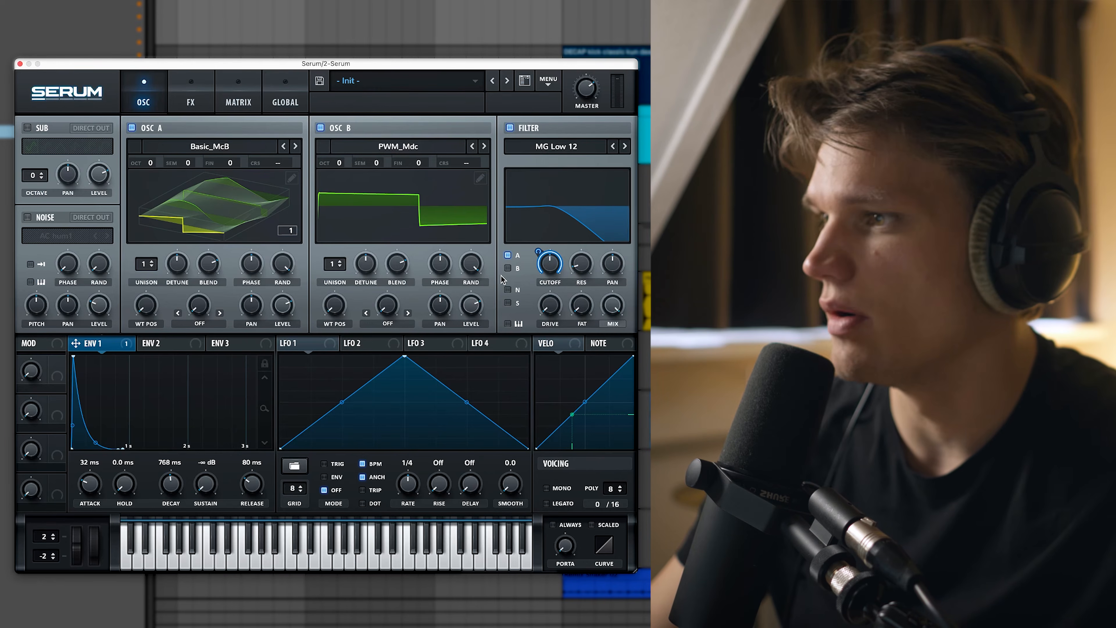
pyautogui.click(508, 267)
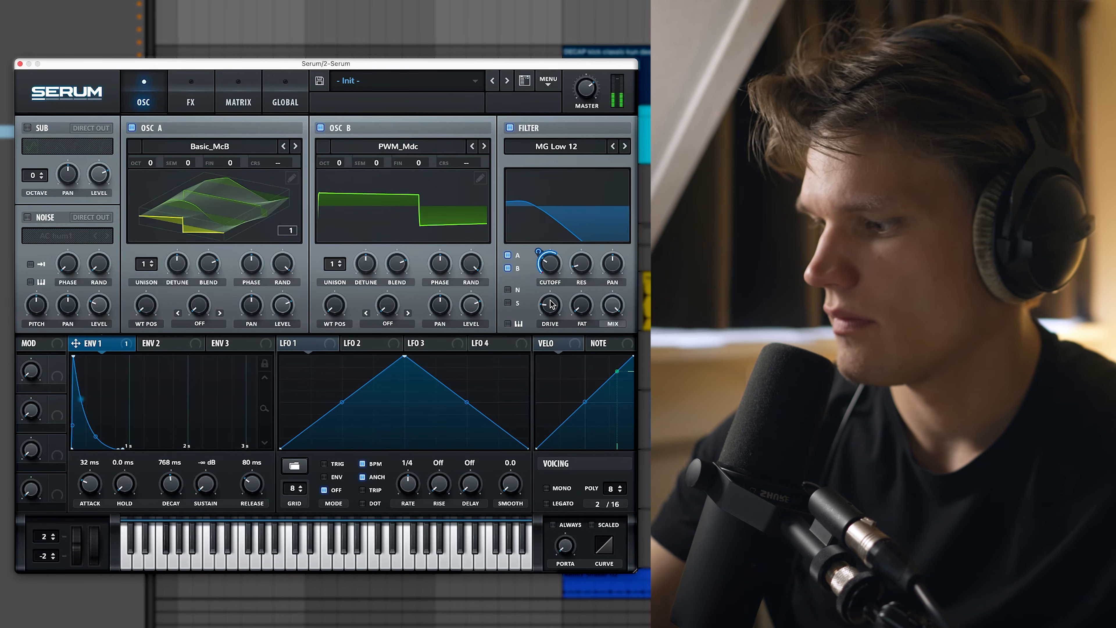
pyautogui.moveTo(542, 308)
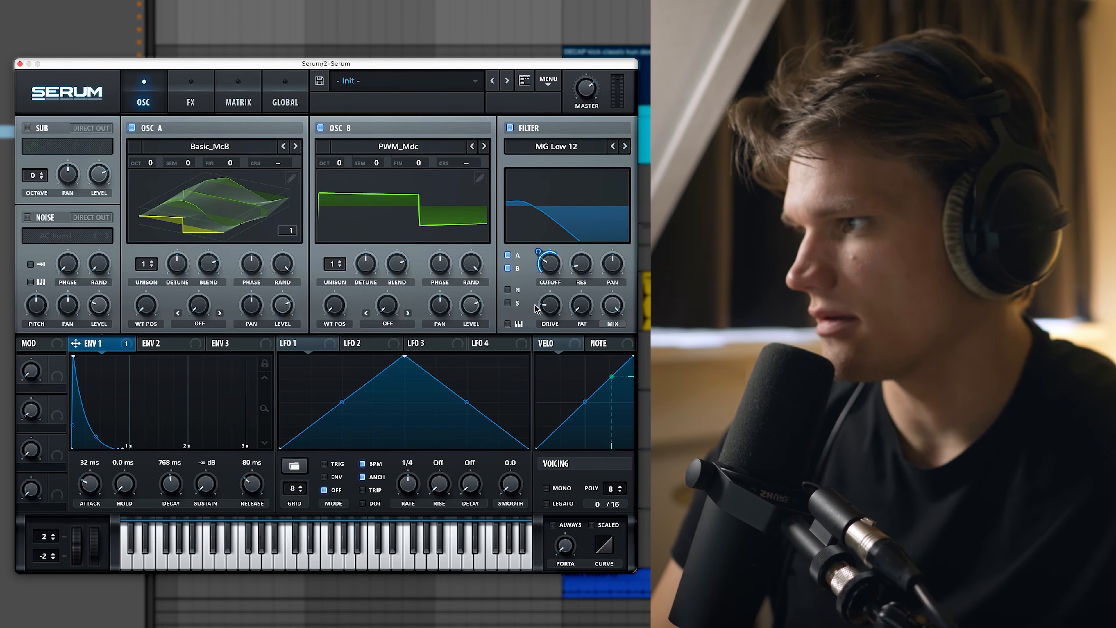
pyautogui.click(193, 100)
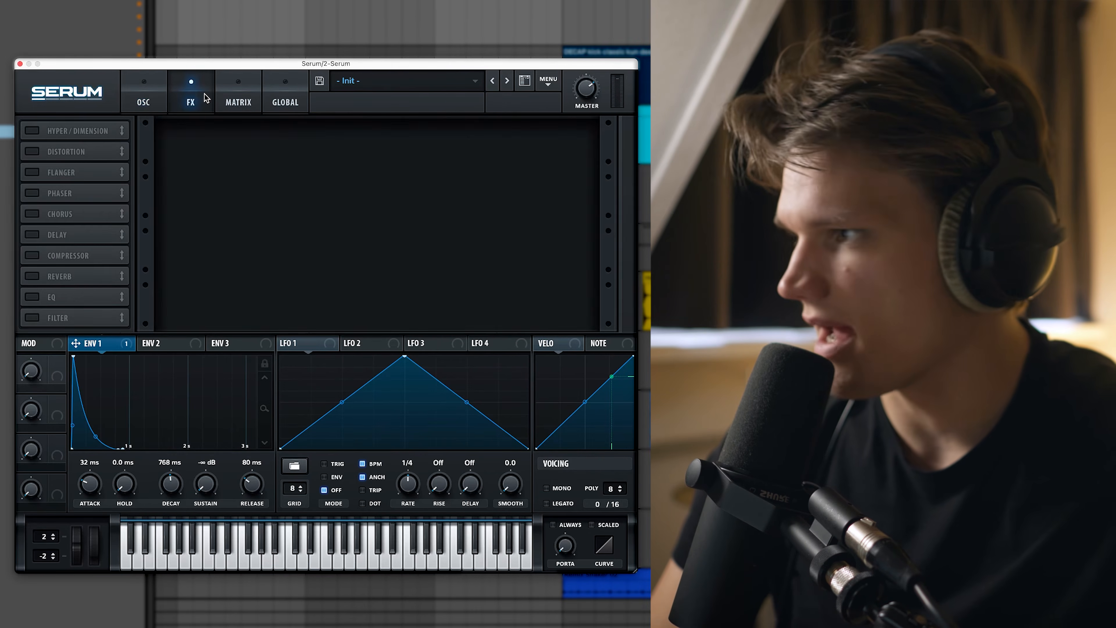
# Enable Diode 1 distortion with its mix at 16%, then switch on the chorus.
pyautogui.click(31, 152)
pyautogui.click(246, 141)
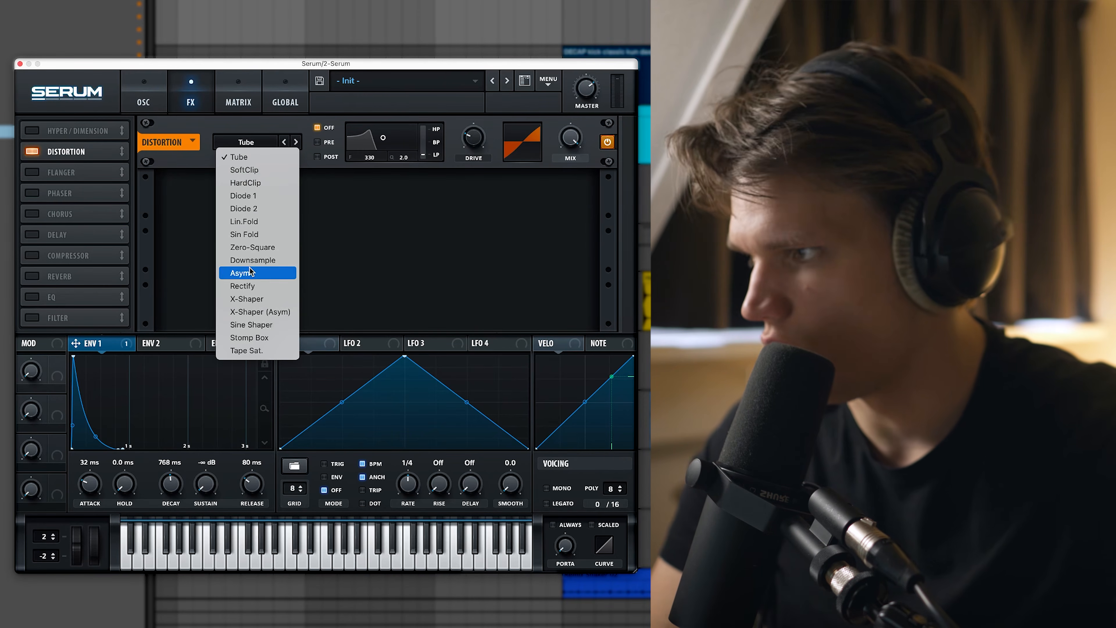
pyautogui.click(254, 196)
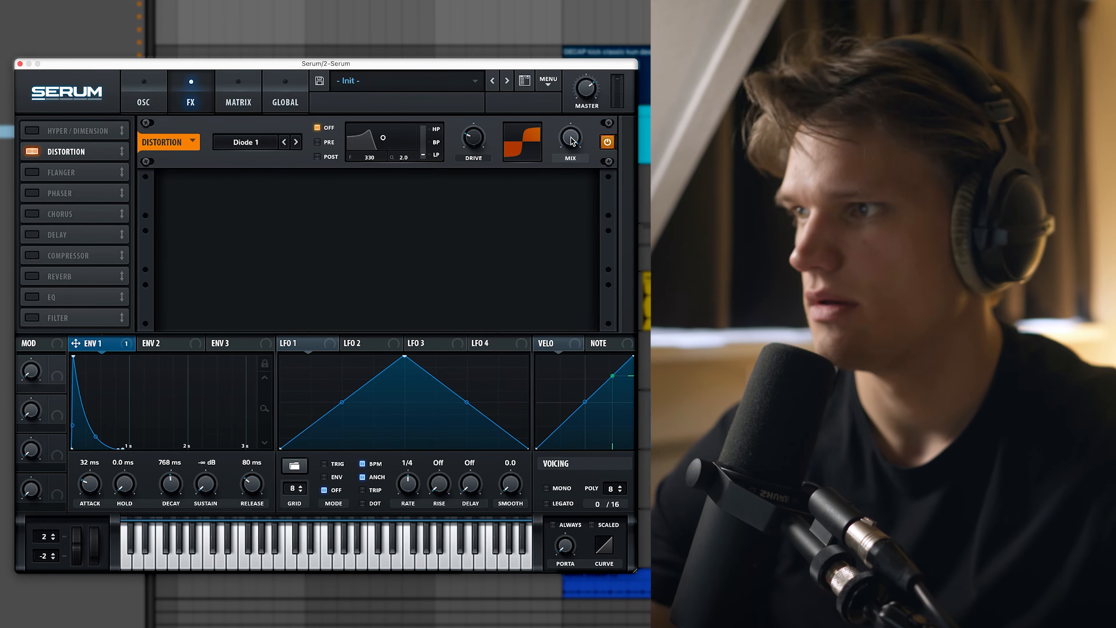
pyautogui.moveTo(571, 140); pyautogui.dragTo(559, 250)
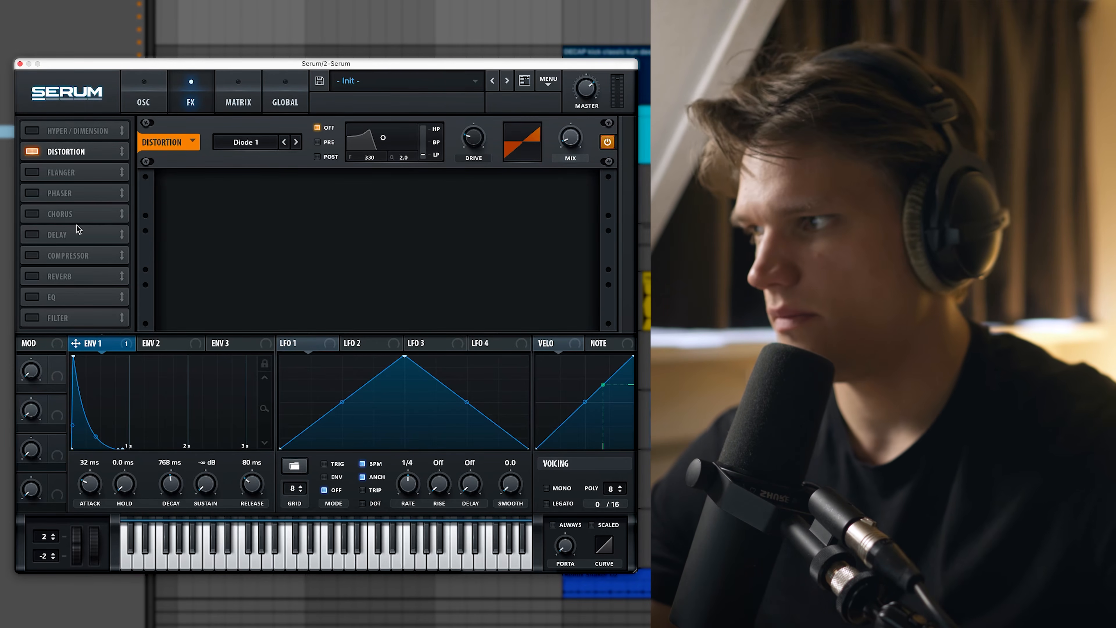
pyautogui.click(32, 214)
pyautogui.moveTo(569, 213)
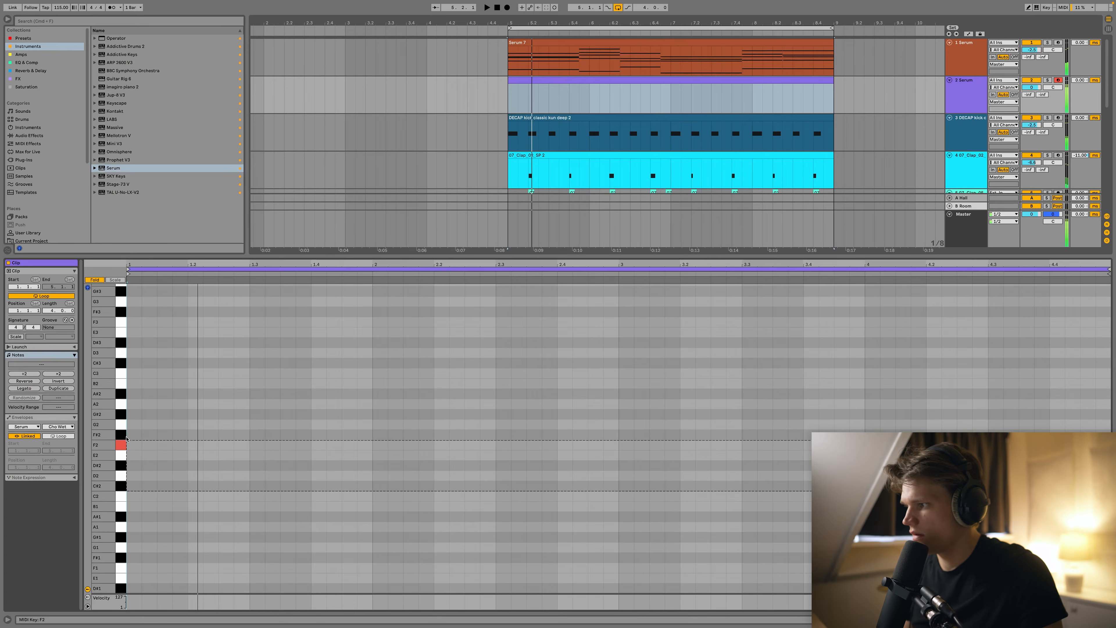
# Draw F#2 and E2 notes in the Serum clip and shift both down an octave.
pyautogui.click(124, 424)
pyautogui.moveTo(130, 435)
pyautogui.mouseDown()
pyautogui.moveTo(436, 435)
pyautogui.moveTo(327, 436)
pyautogui.moveTo(379, 439)
pyautogui.mouseUp()
pyautogui.press('space')
pyautogui.click(212, 419)
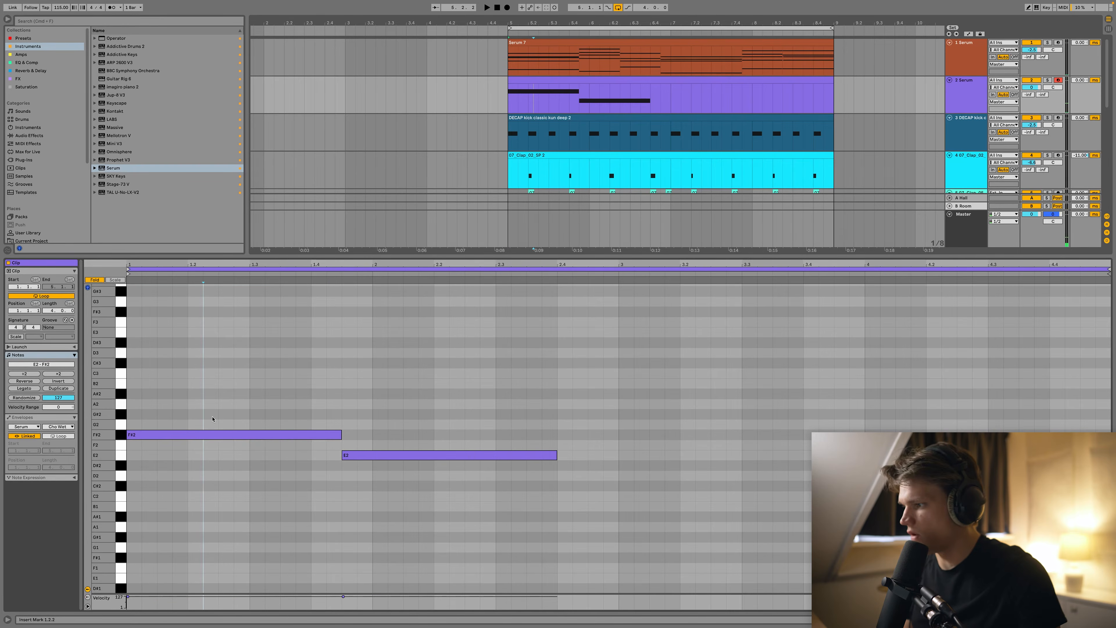
pyautogui.press('super+a')
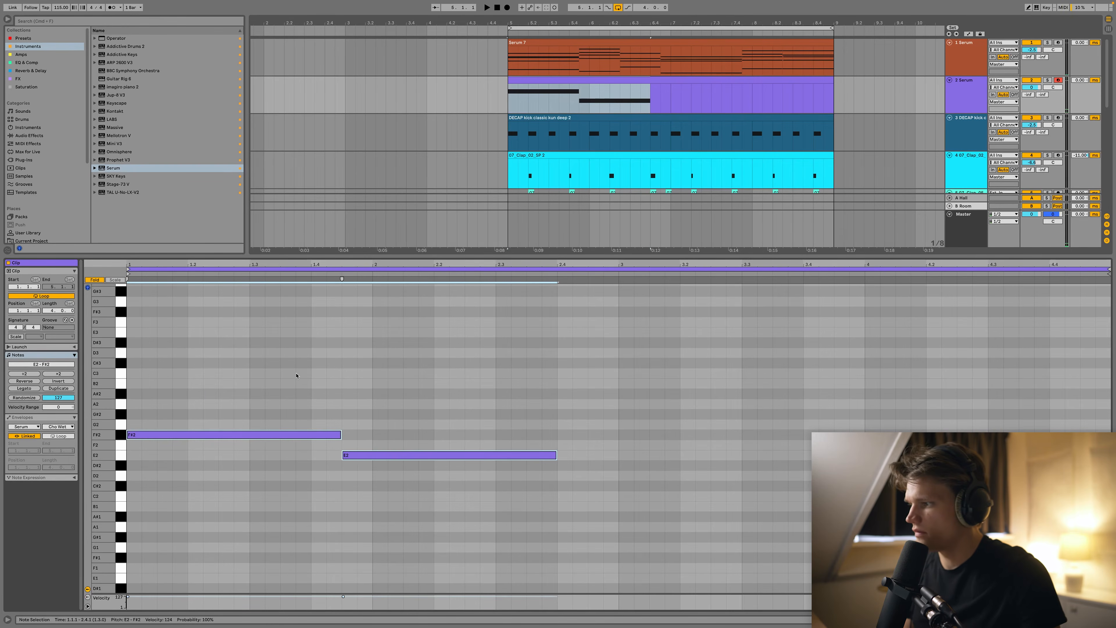
pyautogui.hotkey('shift', 'Down')
# Show all pitch rows, lengthen the F#1 note and play the melody back.
pyautogui.scroll(-4, 307, 373)
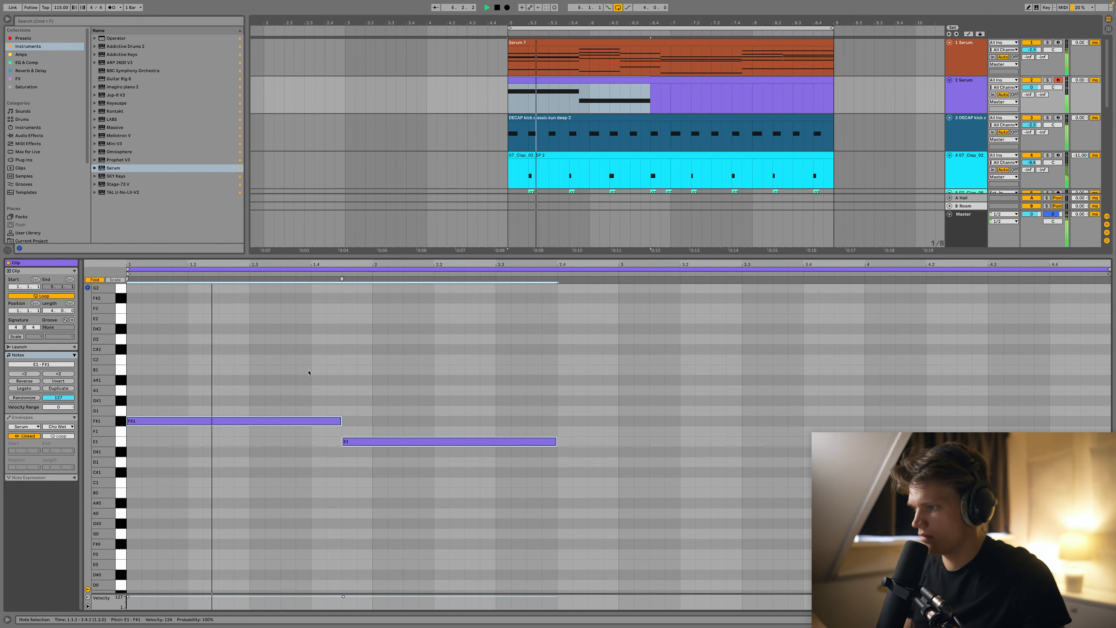
pyautogui.click(590, 440)
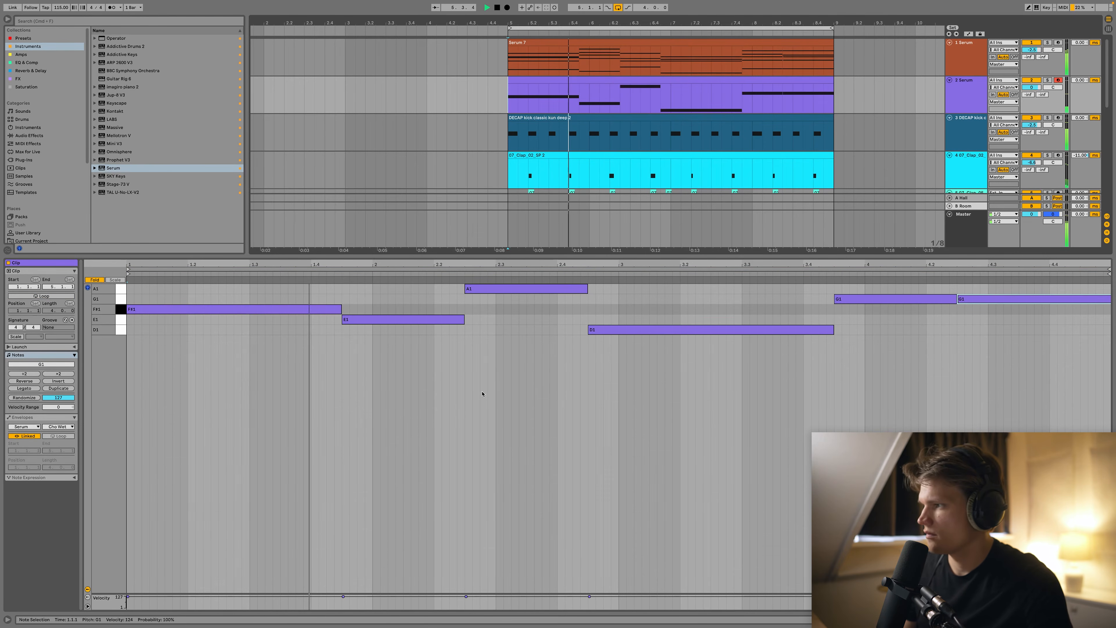
pyautogui.click(95, 280)
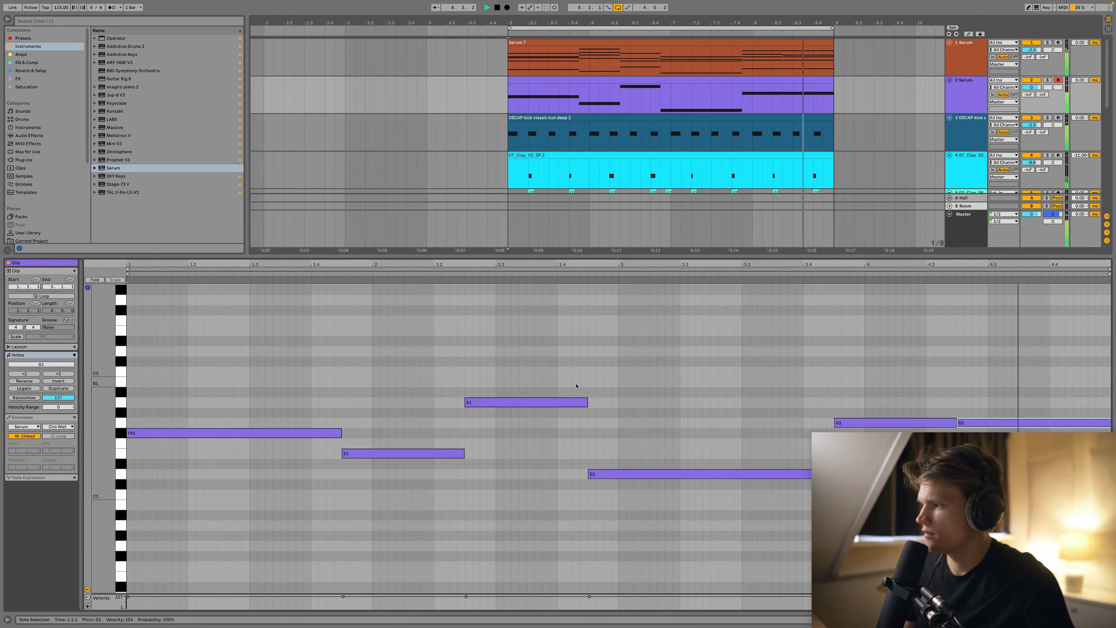
pyautogui.moveTo(341, 433); pyautogui.dragTo(350, 438)
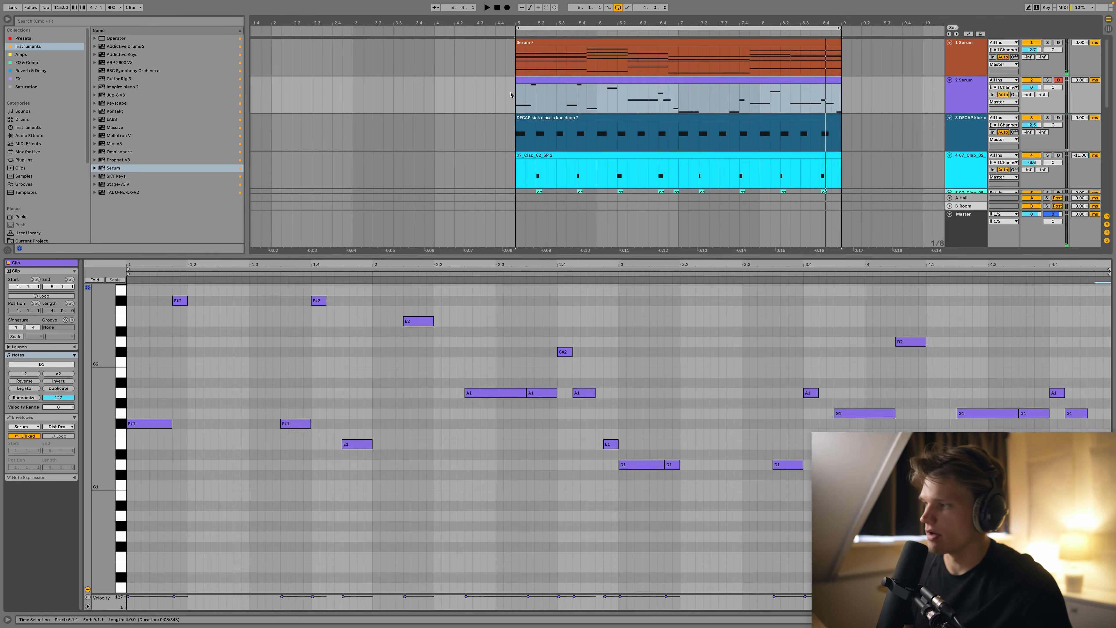
pyautogui.press('space')
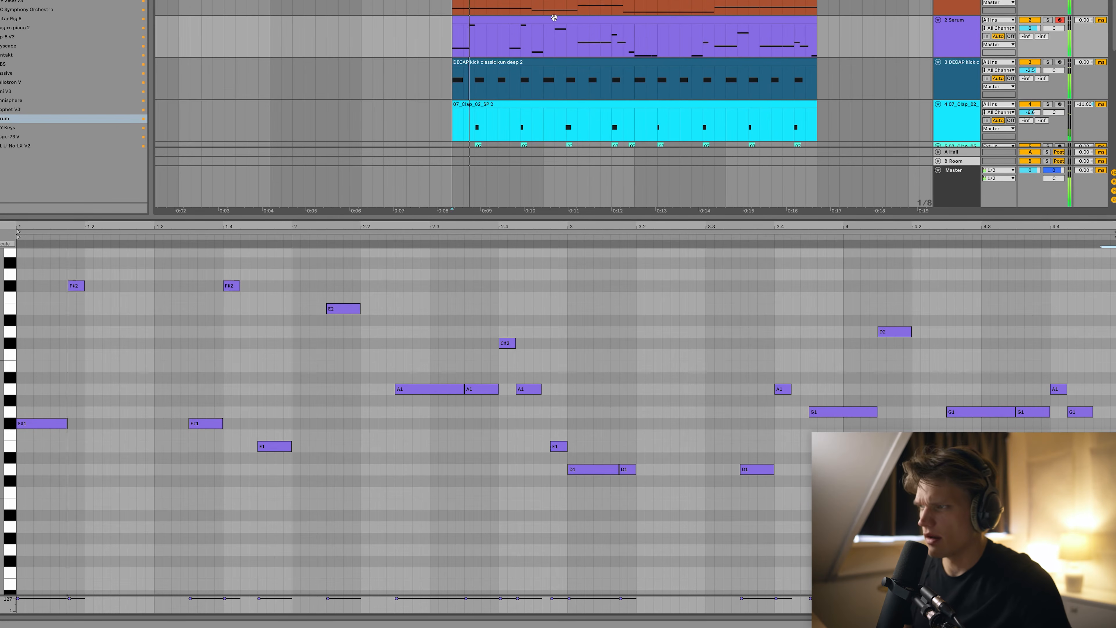
pyautogui.hotkey('shift', 'Tab')
pyautogui.click(495, 47)
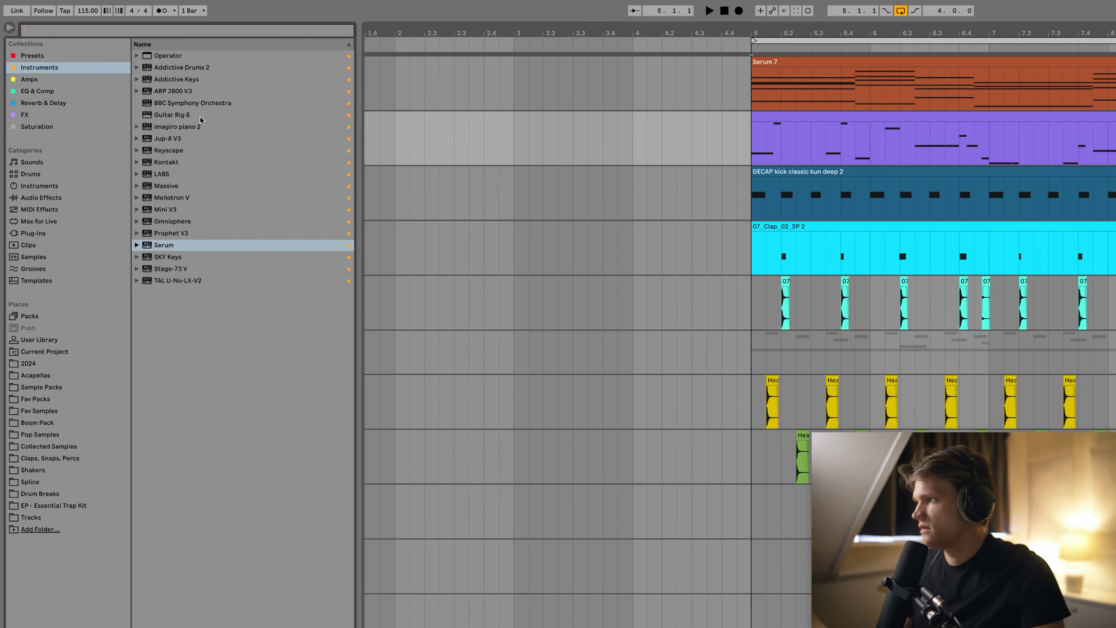
# Load Decapitator with its MidDriver preset onto the second Serum track.
pyautogui.hotkey('ctrl', 'f')
pyautogui.write('decap')
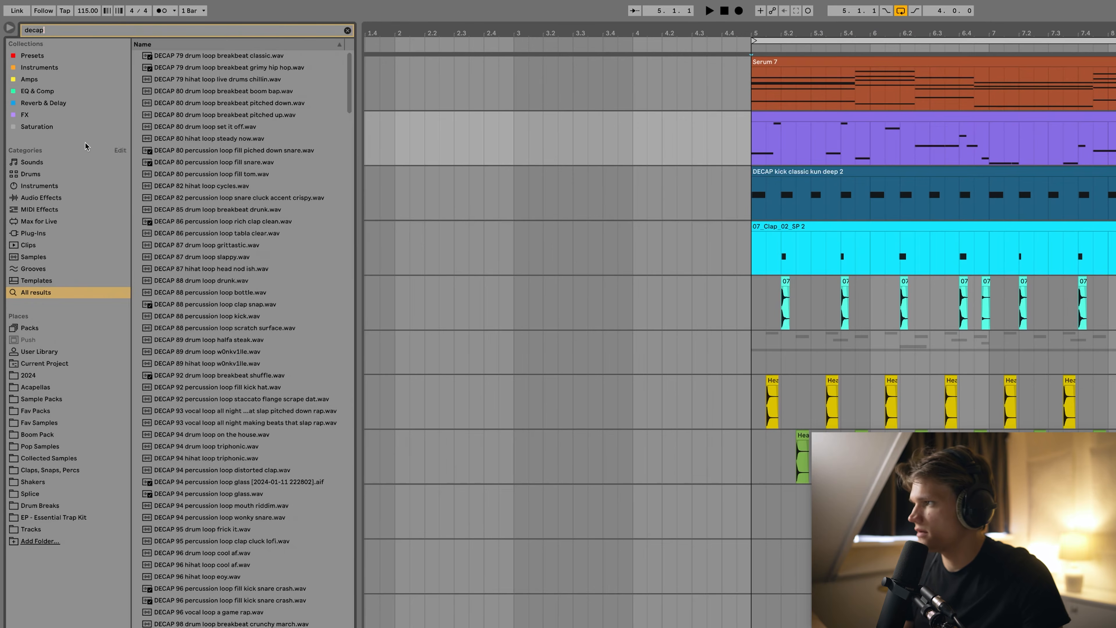
pyautogui.click(36, 127)
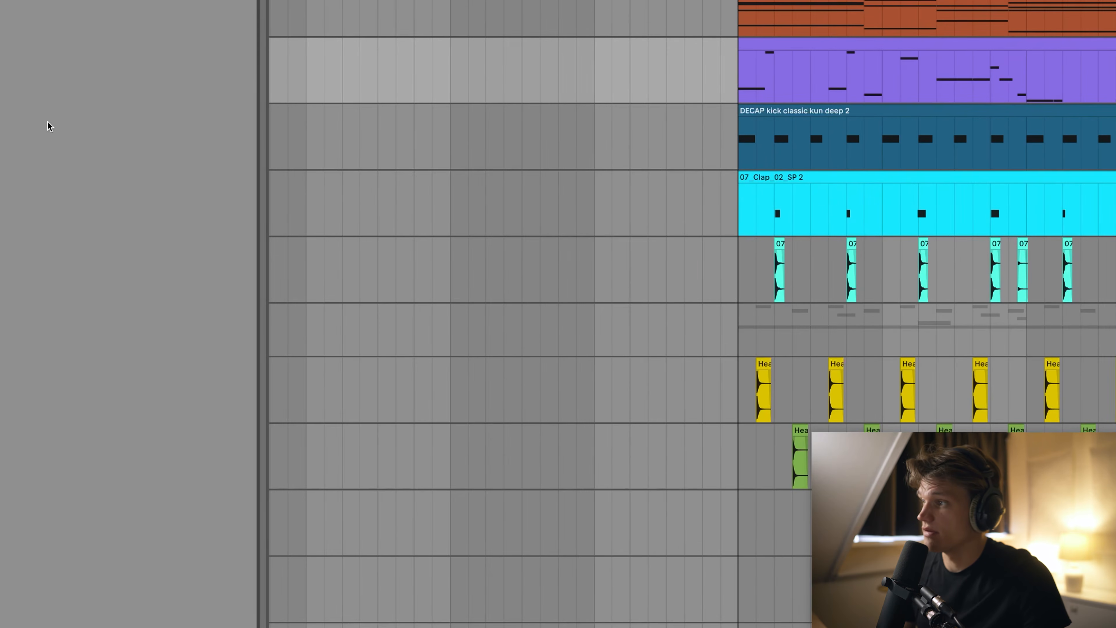
pyautogui.doubleClick(49, 127)
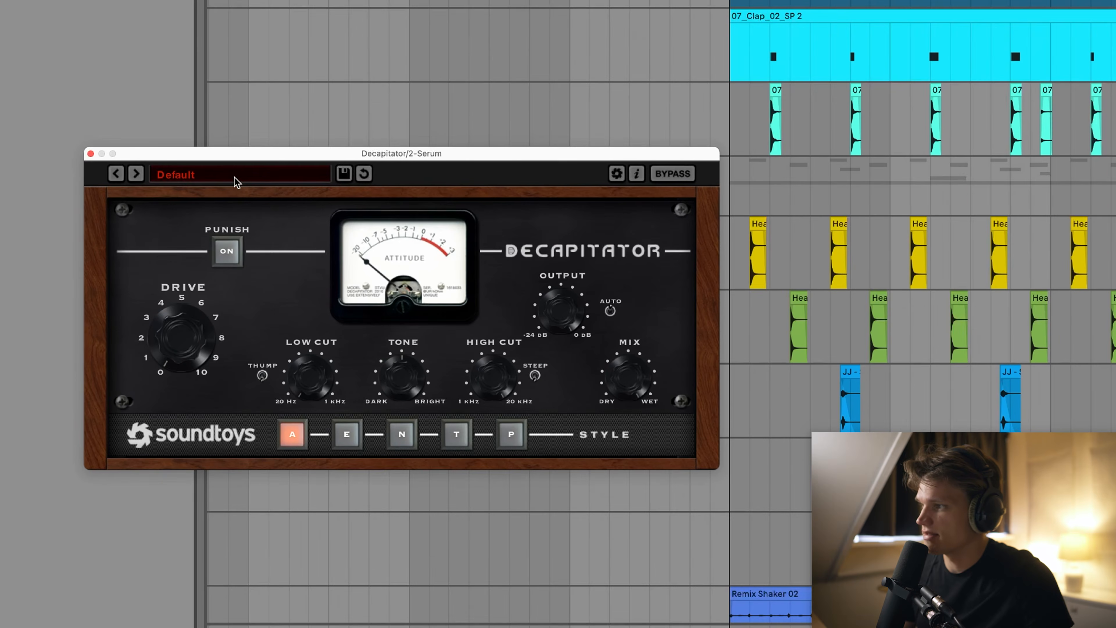
pyautogui.click(236, 175)
pyautogui.moveTo(212, 176)
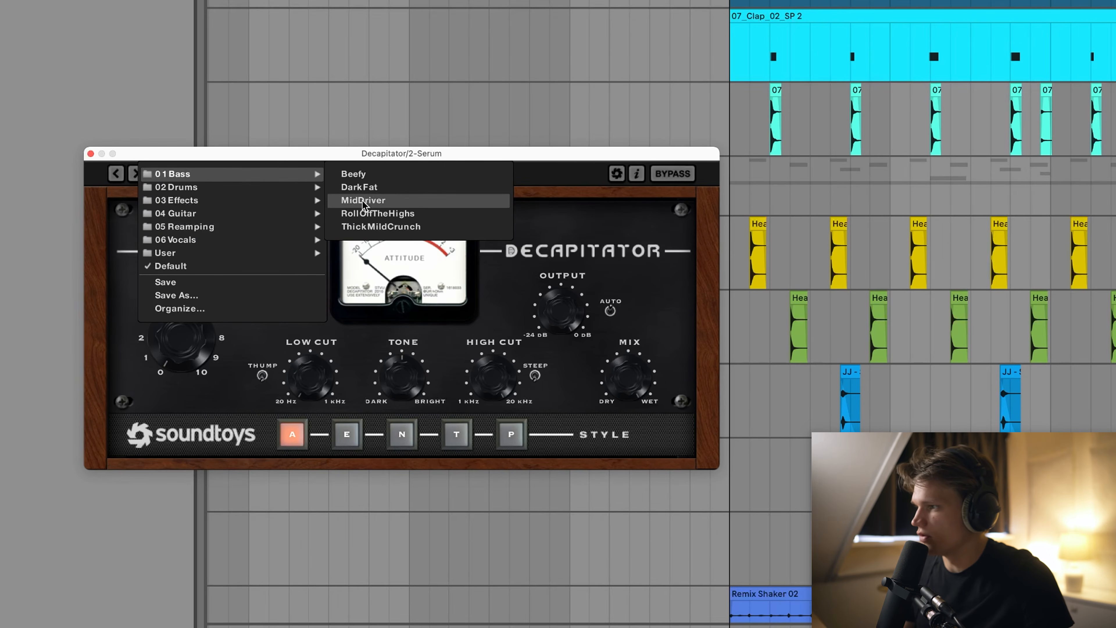
pyautogui.click(384, 204)
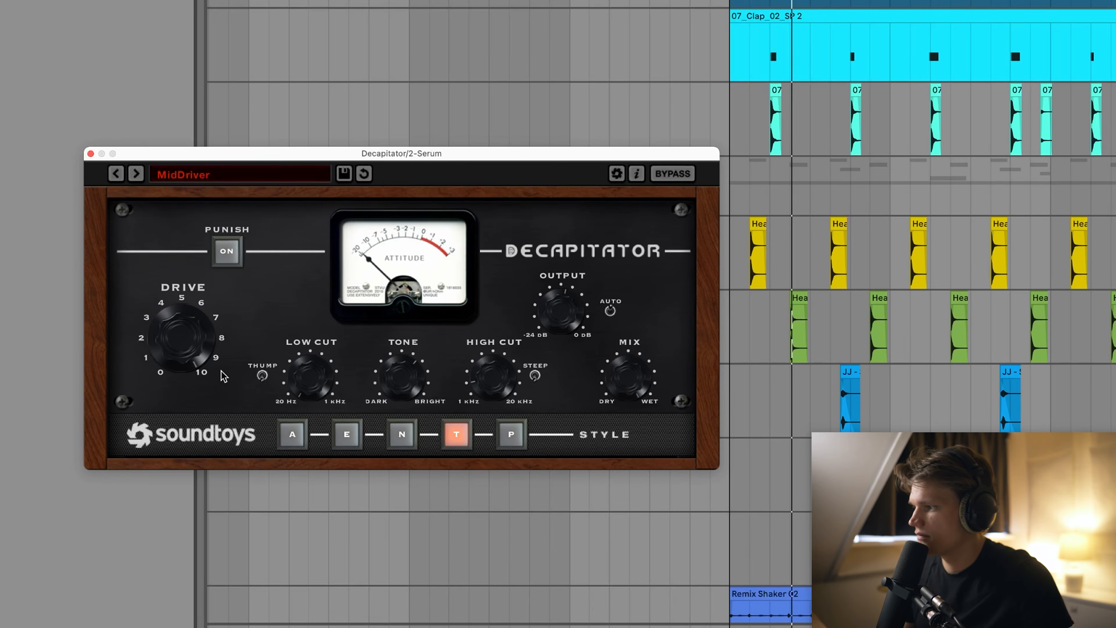
pyautogui.click(373, 626)
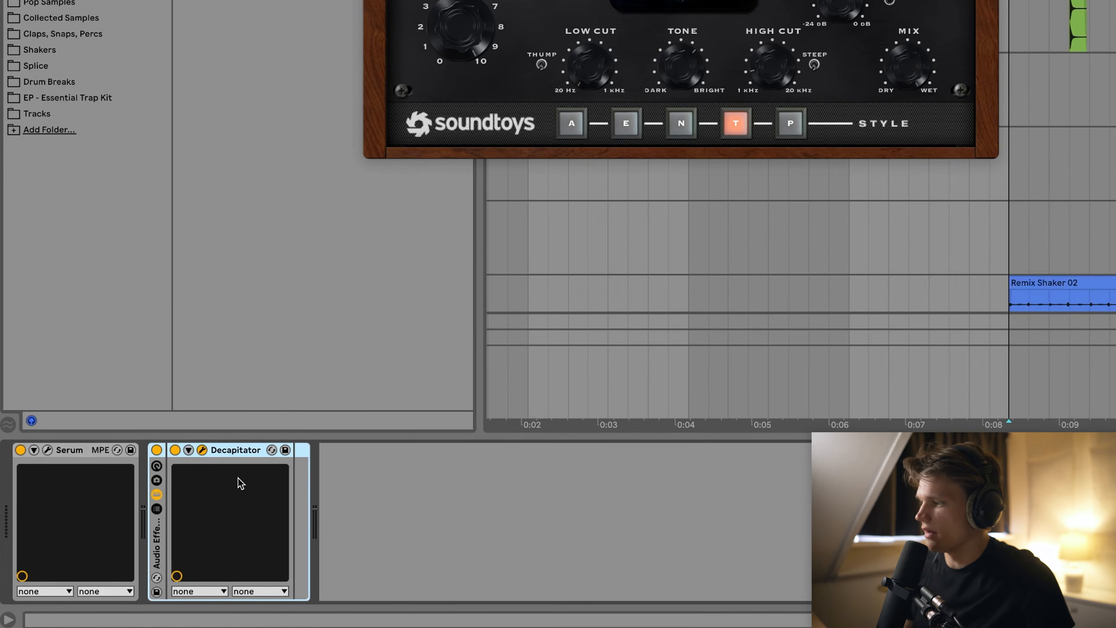
# Add a new parallel chain beside the Decapitator chain in the rack.
pyautogui.click(225, 450)
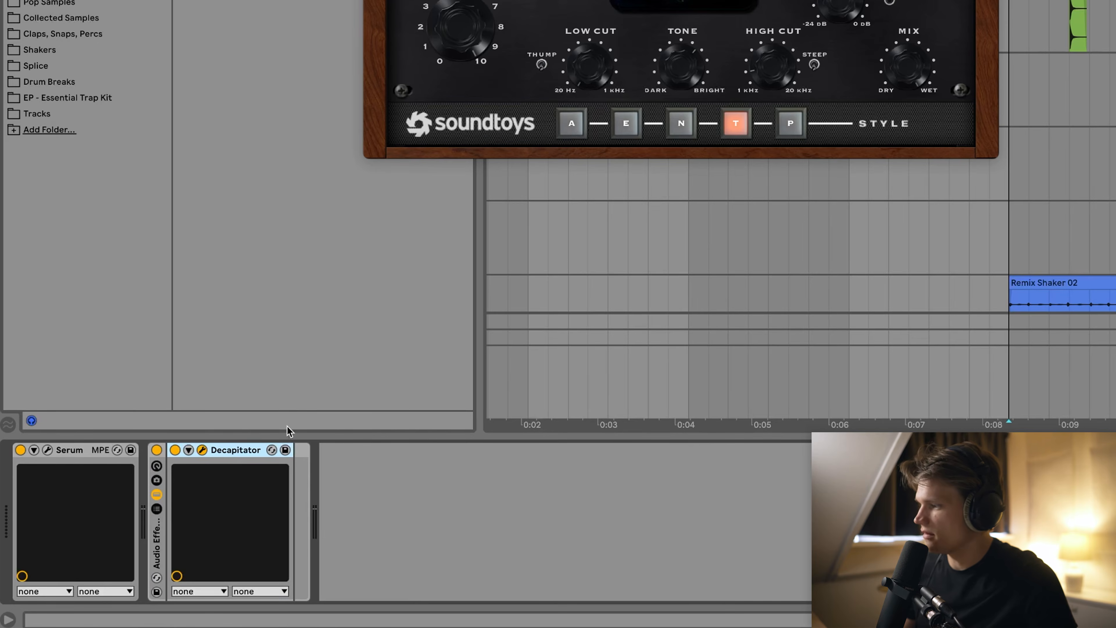
pyautogui.click(154, 510)
pyautogui.rightClick(195, 524)
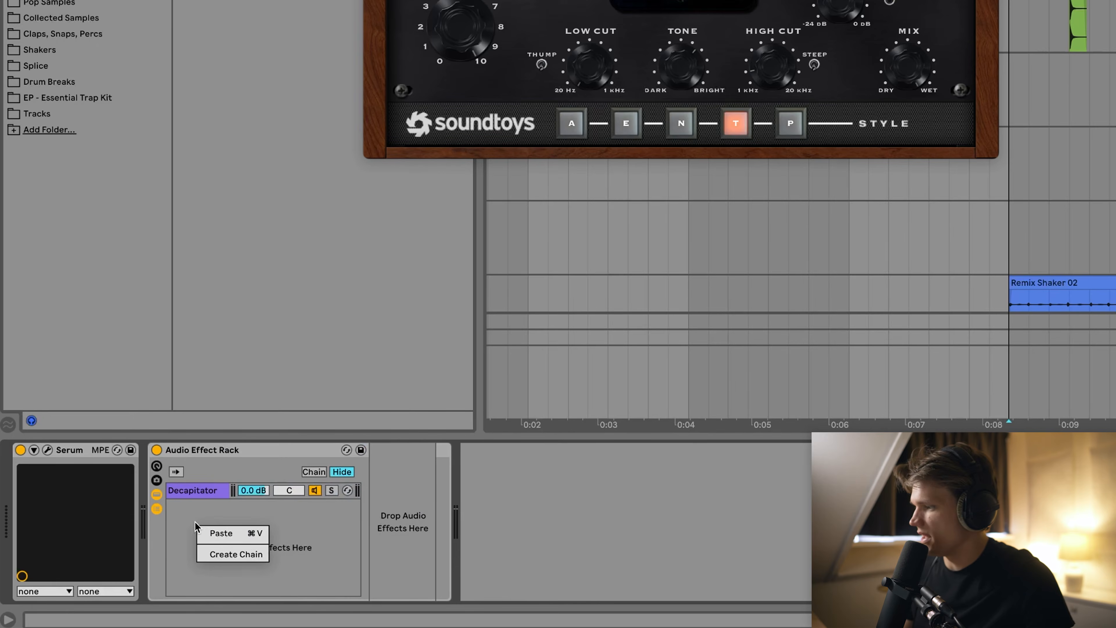
pyautogui.click(232, 559)
pyautogui.rightClick(236, 545)
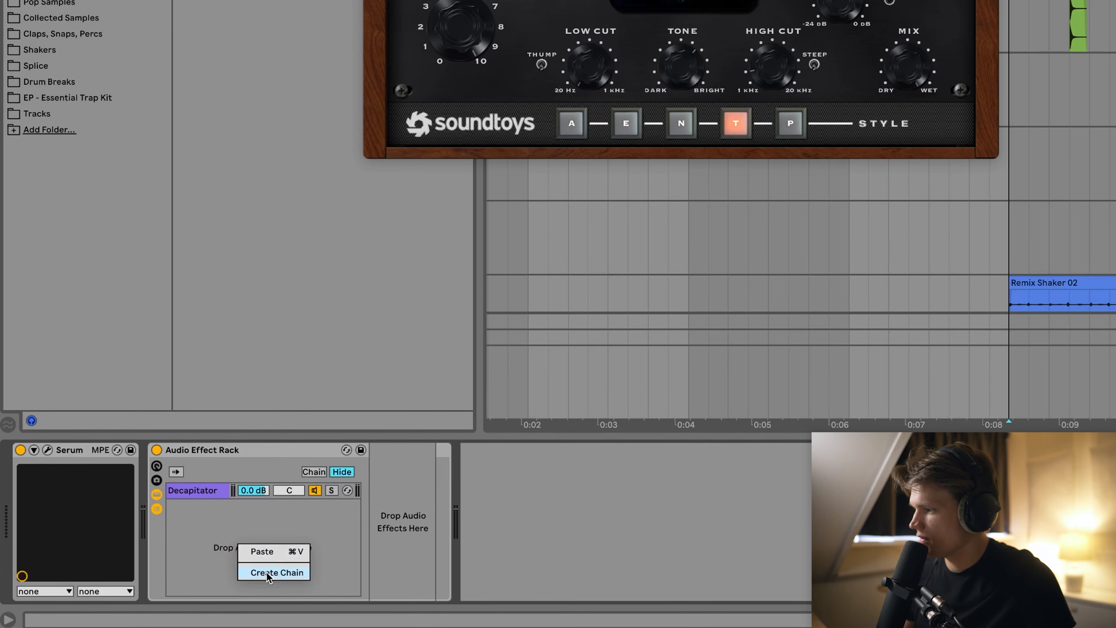
pyautogui.click(261, 572)
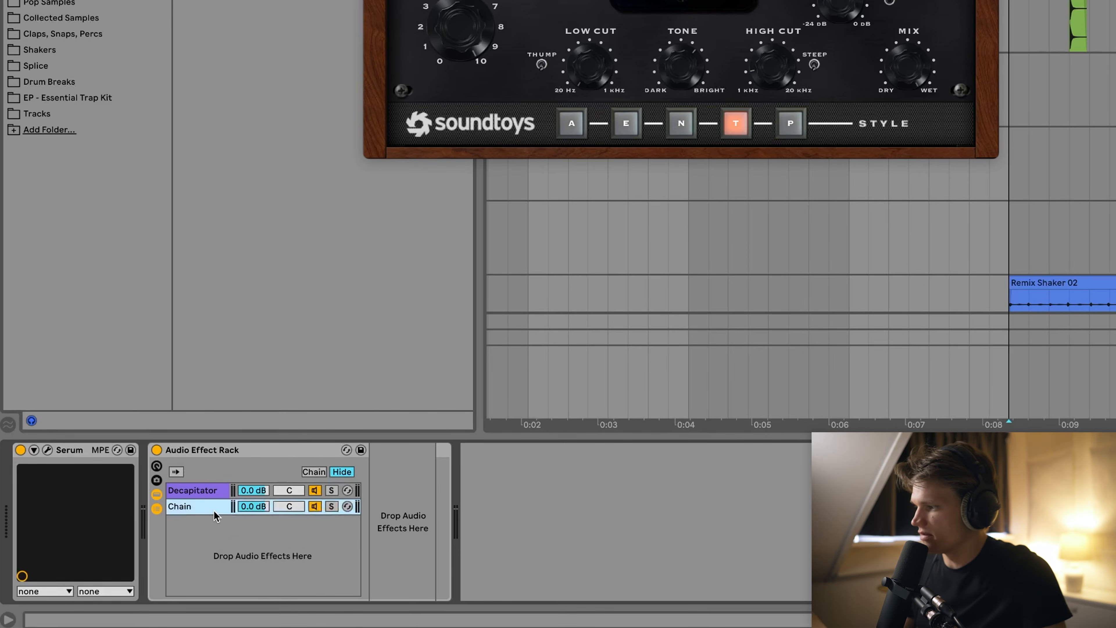
pyautogui.click(202, 496)
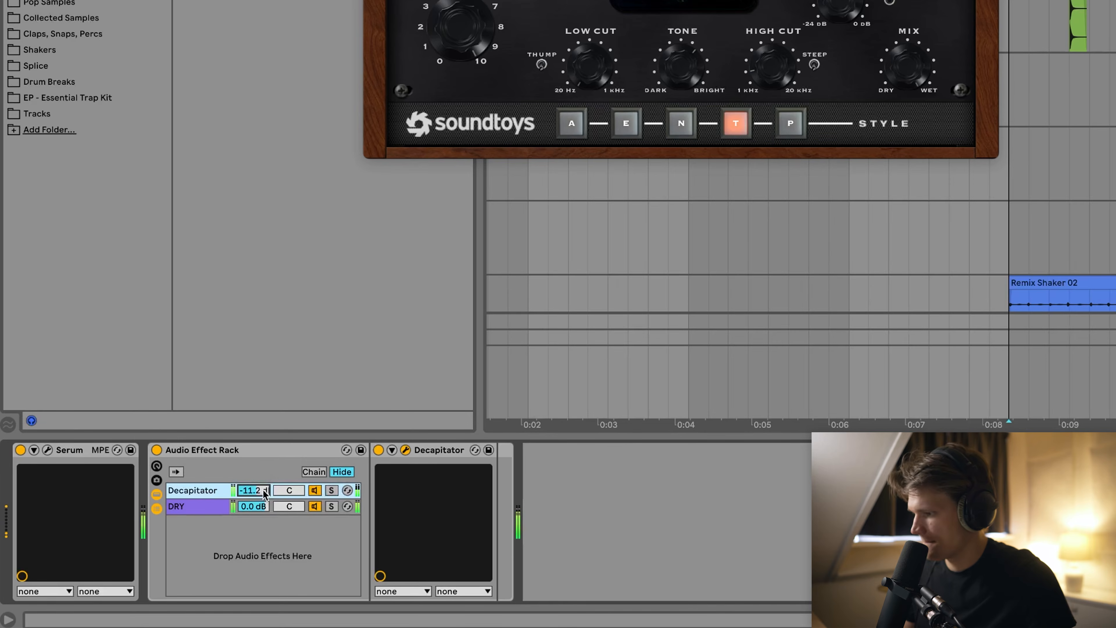
pyautogui.press('super+f')
# Add EQ Eight after Decapitator, cutting lows below about 71 Hz and boosting the third band.
pyautogui.write('eq')
pyautogui.moveTo(224, 2); pyautogui.dragTo(498, 534)
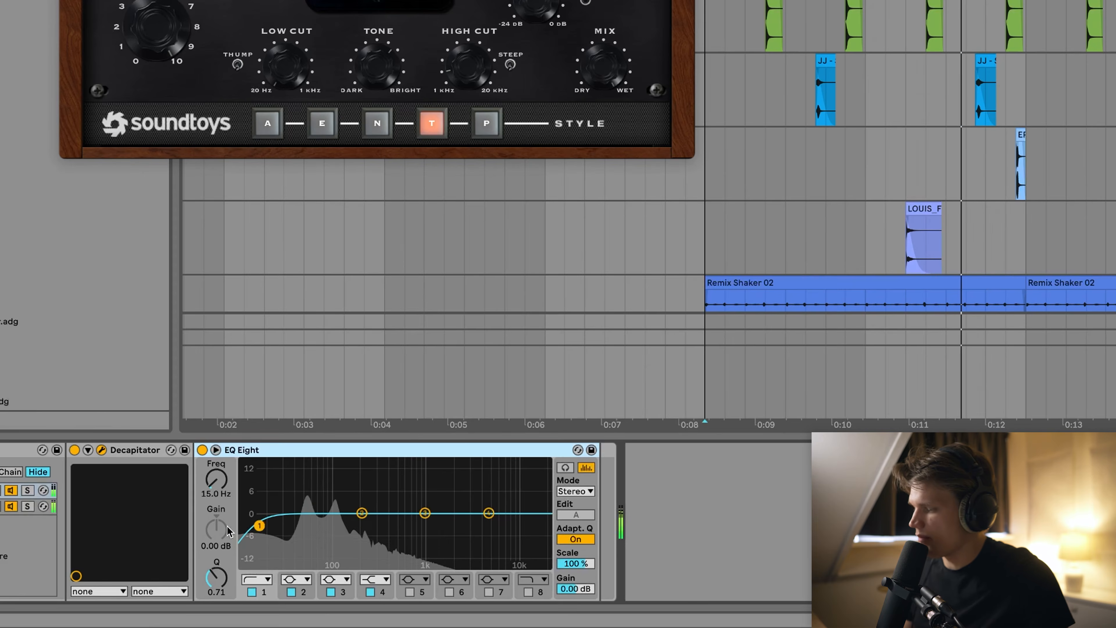
pyautogui.moveTo(259, 527); pyautogui.dragTo(351, 528)
pyautogui.moveTo(425, 513); pyautogui.dragTo(463, 508)
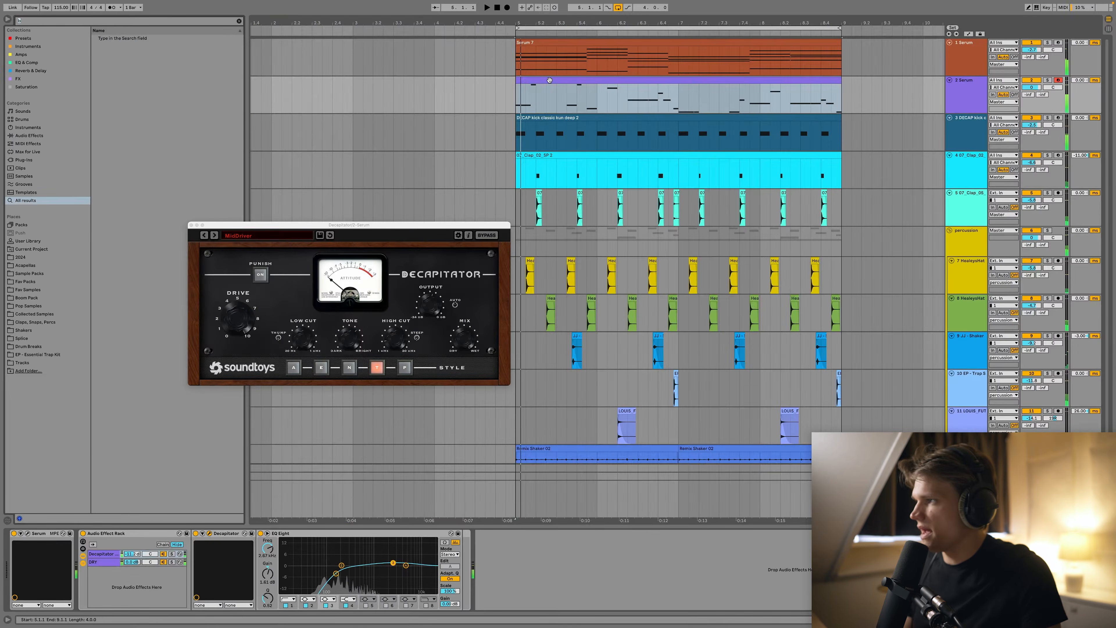
# Load Blue Cat's Chorus 4 from the FX results and lower its wet mix to 85%.
pyautogui.press('super+f')
pyautogui.write('bluecaat')
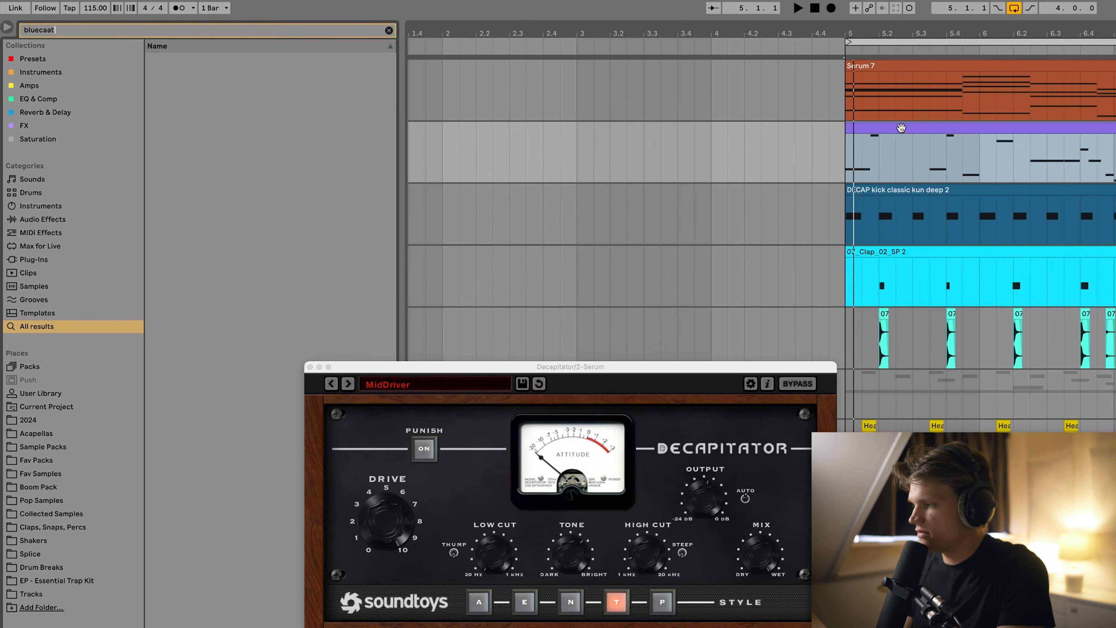
pyautogui.press('BackSpace')
pyautogui.press('BackSpace')
pyautogui.press('BackSpace')
pyautogui.press('BackSpace')
pyautogui.click(24, 125)
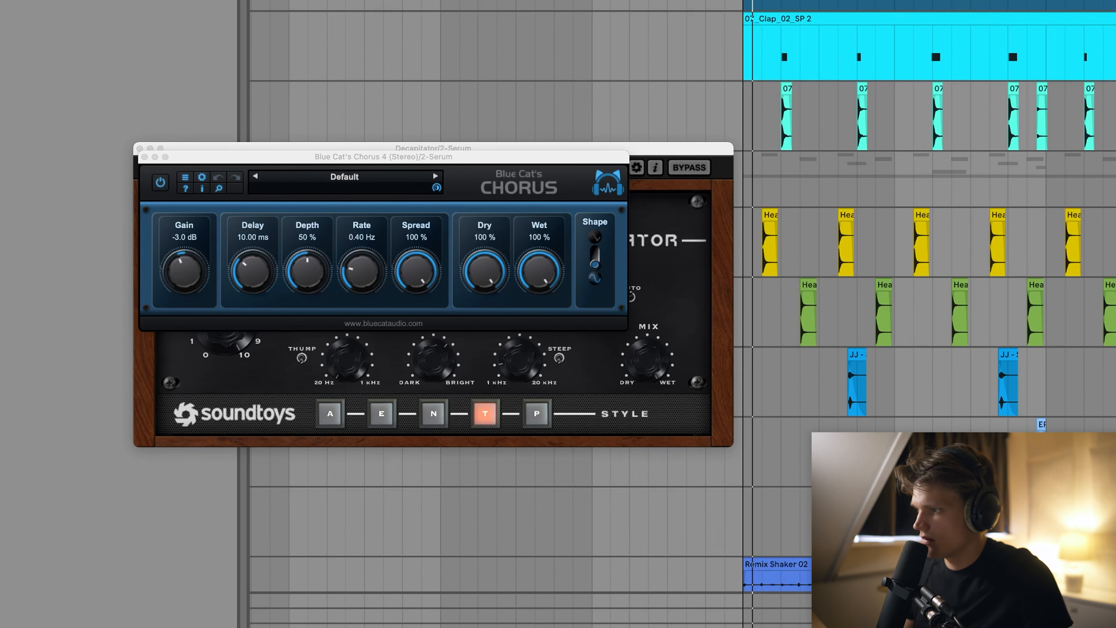
pyautogui.press('space')
pyautogui.moveTo(542, 277); pyautogui.dragTo(533, 340)
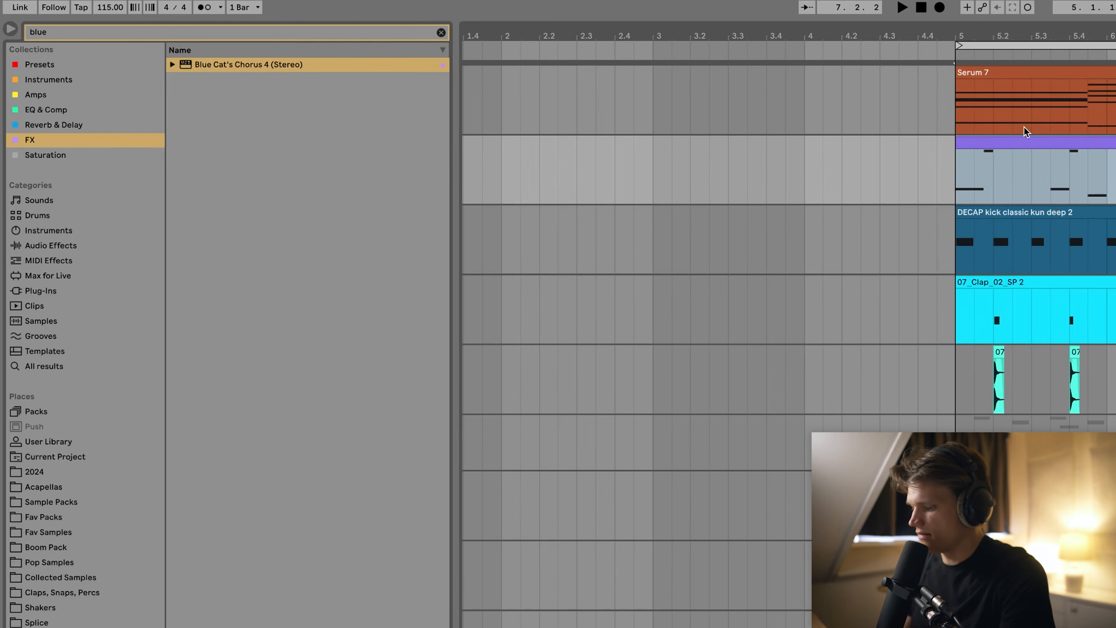
# Search 'kick' and load Kickstart 2 onto the purple clip's track.
pyautogui.click(961, 78)
pyautogui.press('super+f')
pyautogui.write('kcikst')
pyautogui.press('BackSpace')
pyautogui.press('BackSpace')
pyautogui.press('BackSpace')
pyautogui.press('BackSpace')
pyautogui.press('BackSpace')
pyautogui.press('BackSpace')
pyautogui.write('kick')
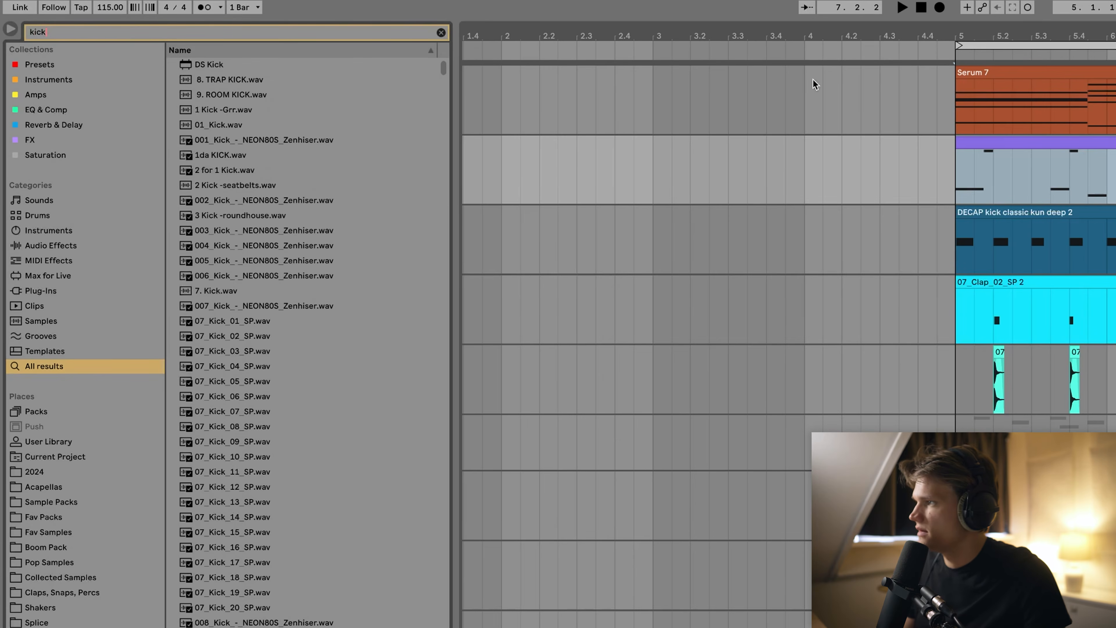
pyautogui.click(61, 141)
pyautogui.doubleClick(235, 66)
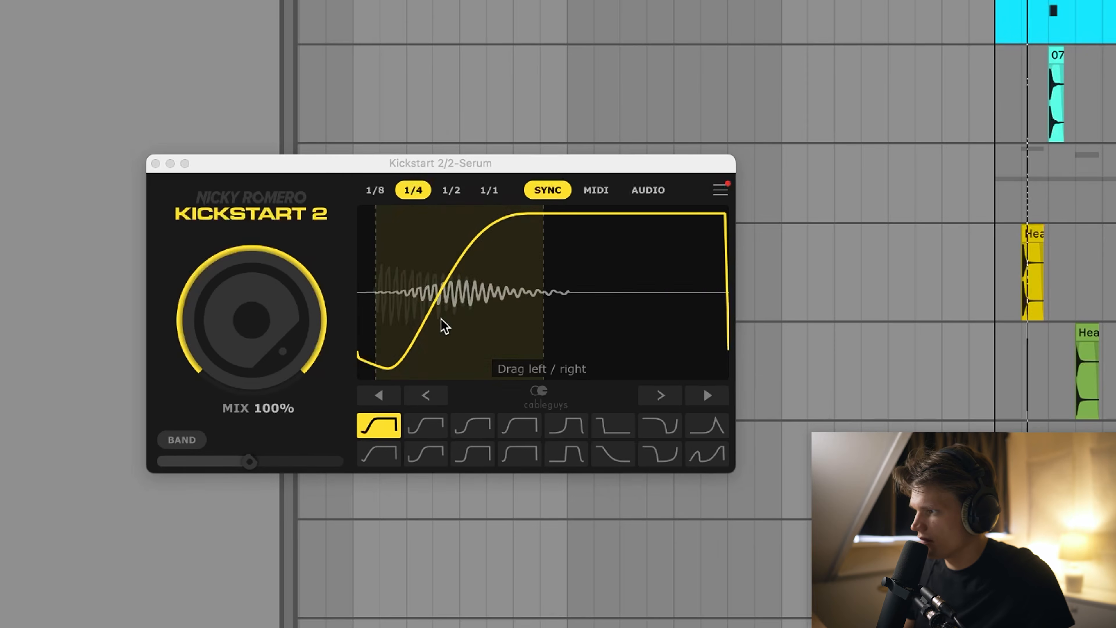
# Drag the Kickstart 2 curve handle left so the ducking starts earlier.
pyautogui.moveTo(445, 326); pyautogui.dragTo(439, 348)
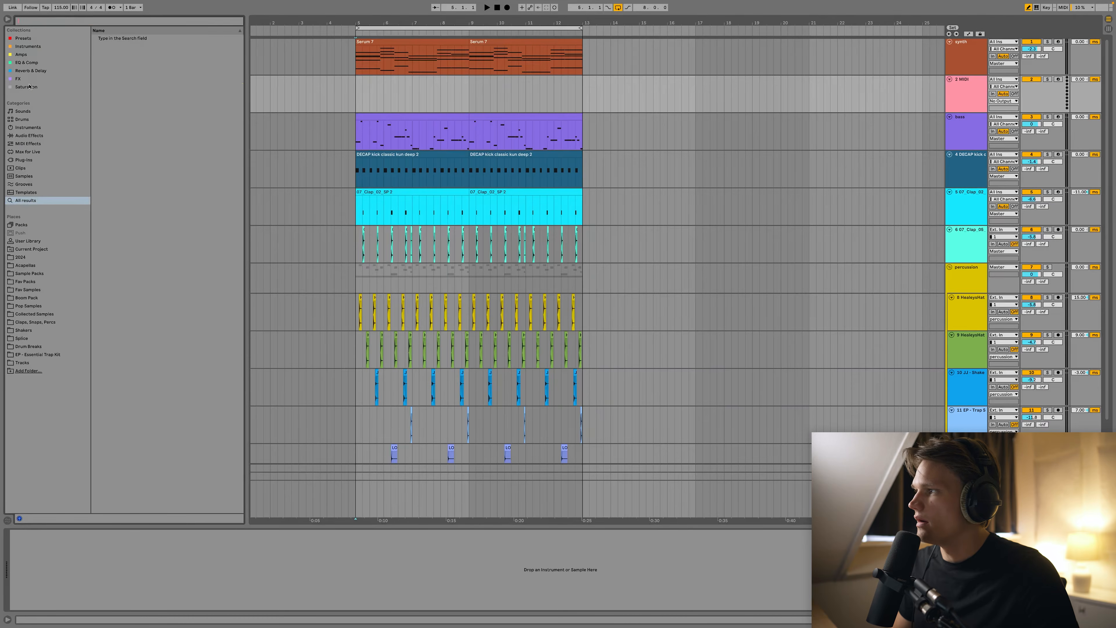
pyautogui.click(14, 77)
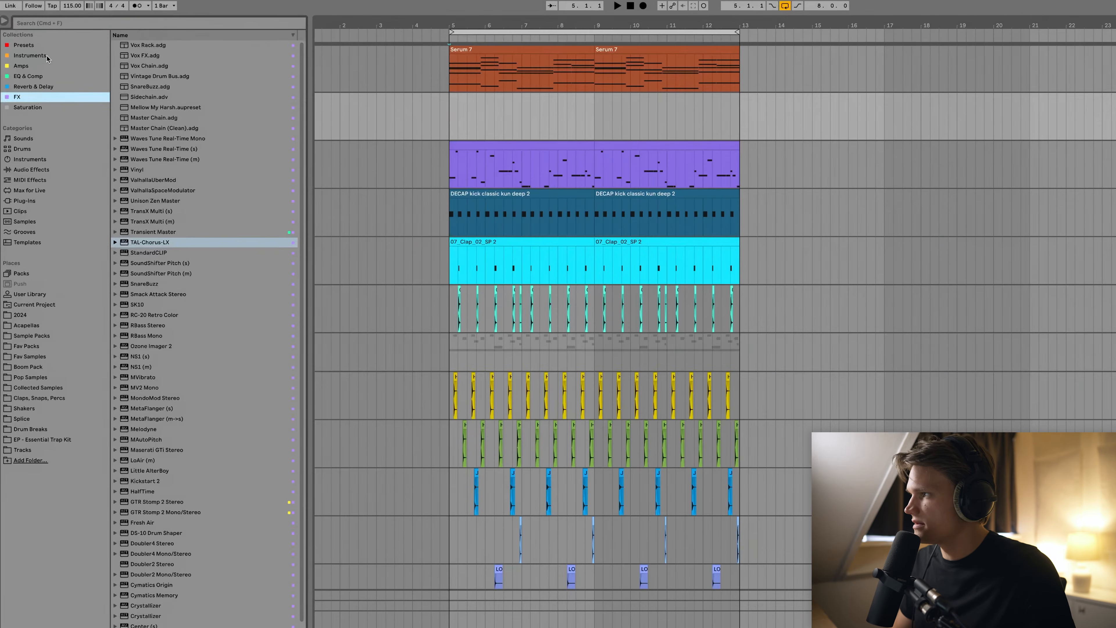
# Drop TAL U-No-LX-V2 from the instrument list onto an empty track.
pyautogui.click(30, 56)
pyautogui.moveTo(151, 240); pyautogui.dragTo(184, 242)
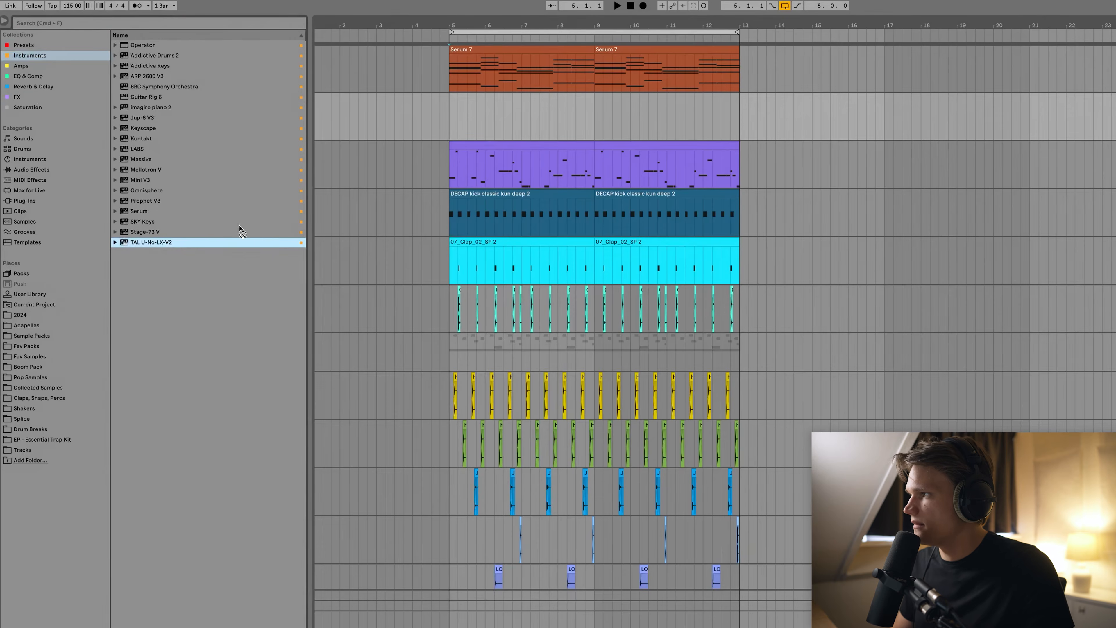
pyautogui.moveTo(538, 127); pyautogui.dragTo(539, 127)
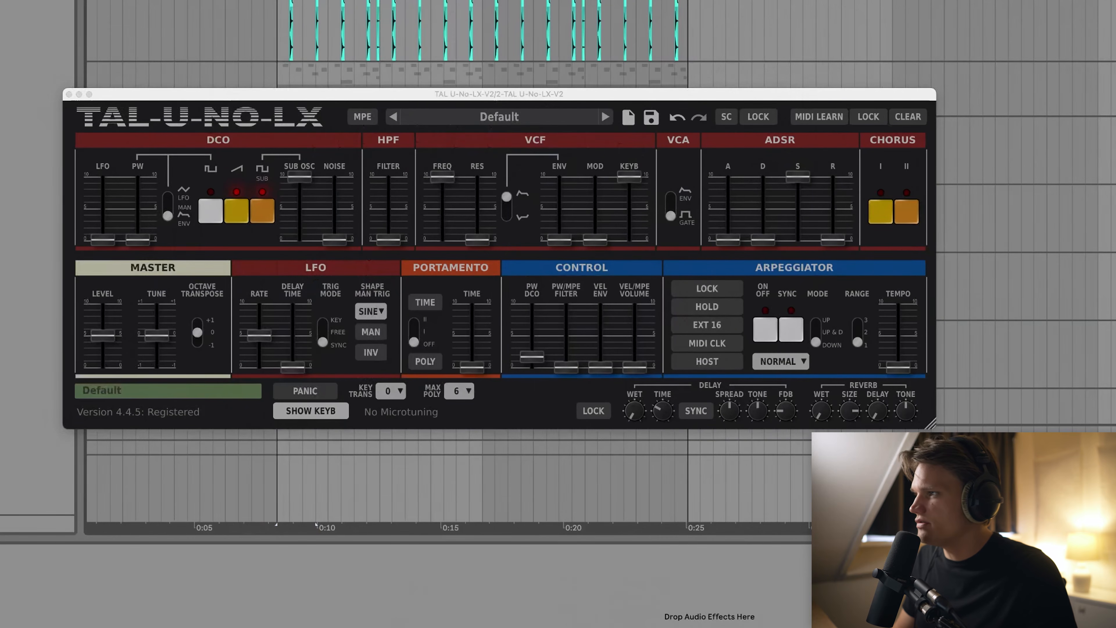
pyautogui.scroll(5, 294, 31)
pyautogui.press('space')
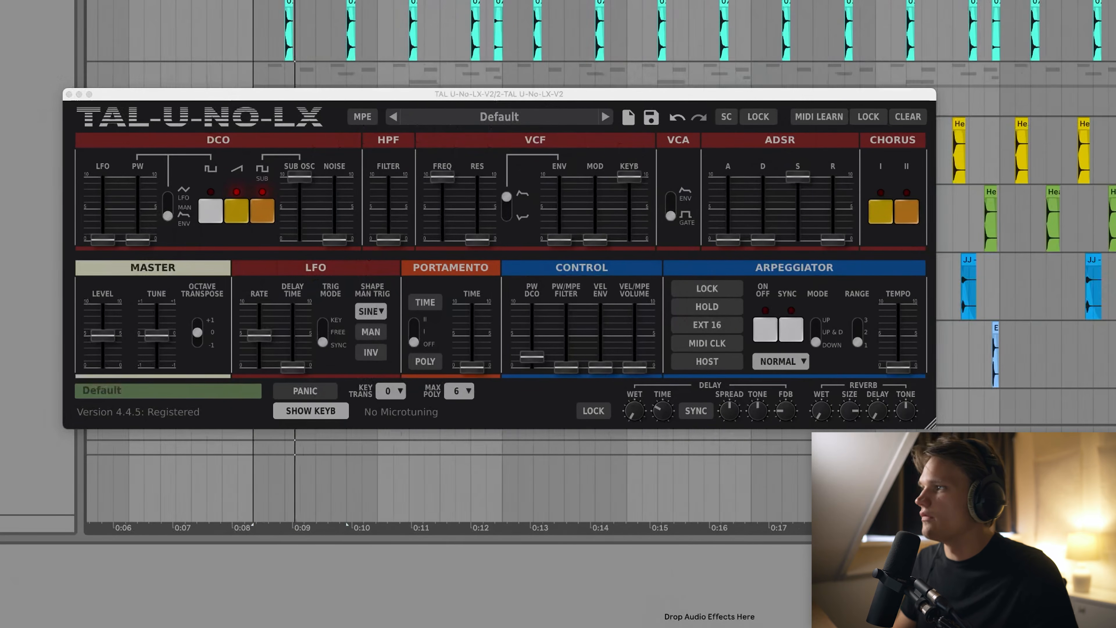
# Load the Voyager Arps preset Arp.BeYourself, set the arp rate to 1/16, and adjust sustain.
pyautogui.click(539, 118)
pyautogui.moveTo(456, 390)
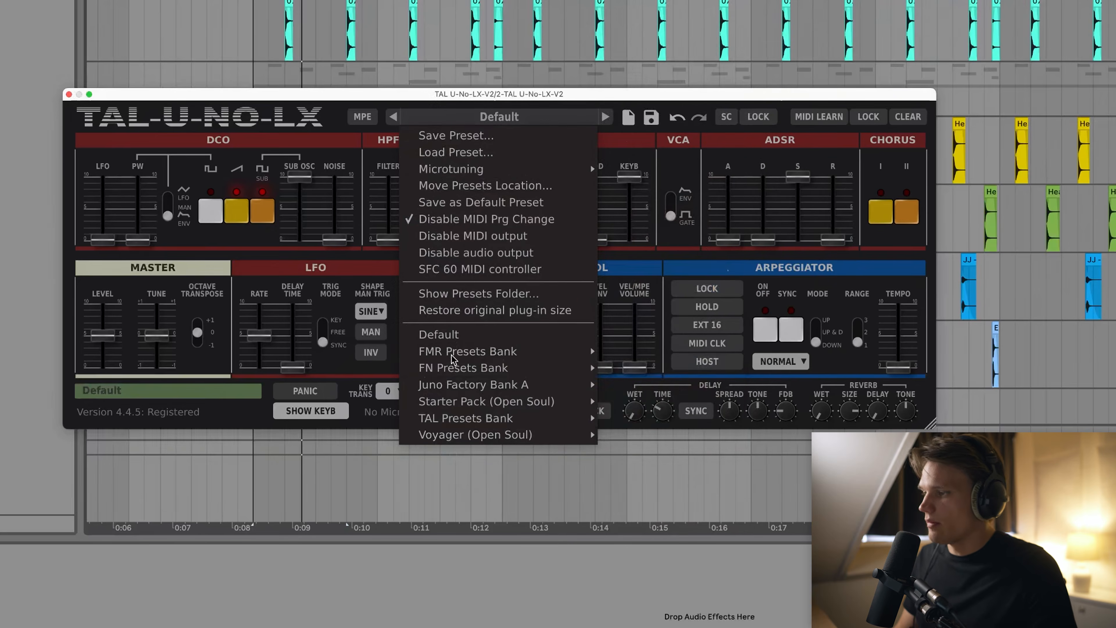
pyautogui.moveTo(449, 433)
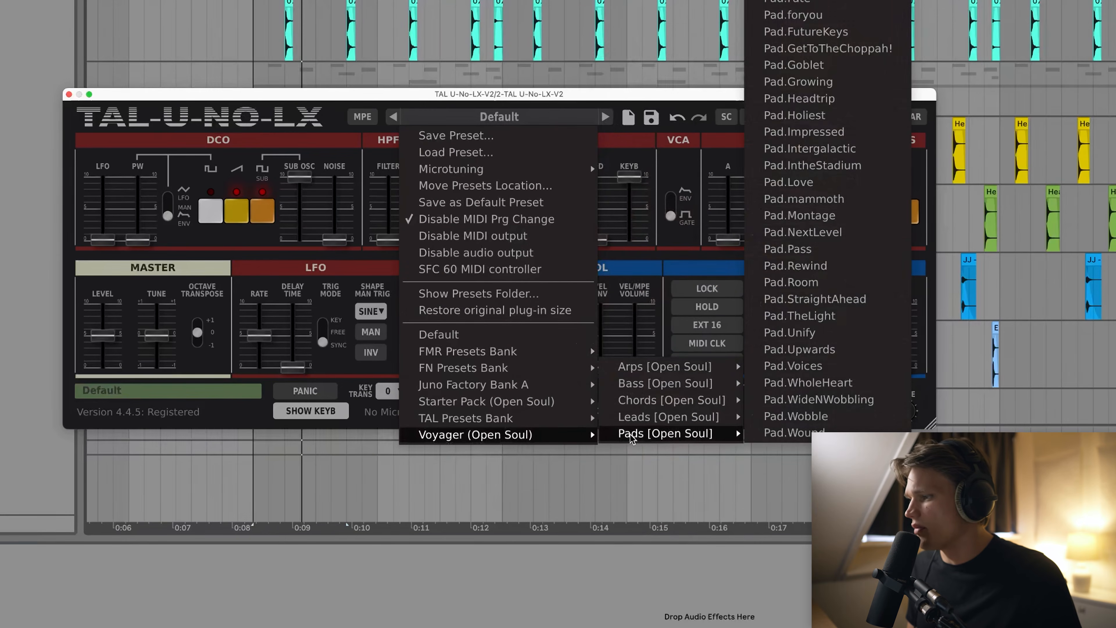
pyautogui.moveTo(674, 374)
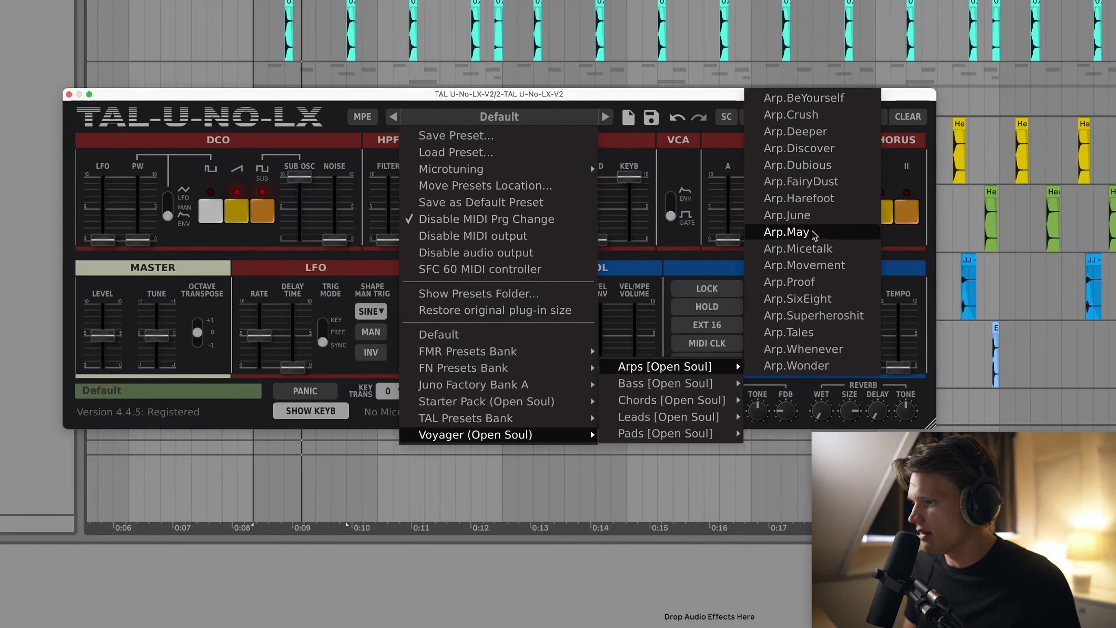
pyautogui.click(823, 100)
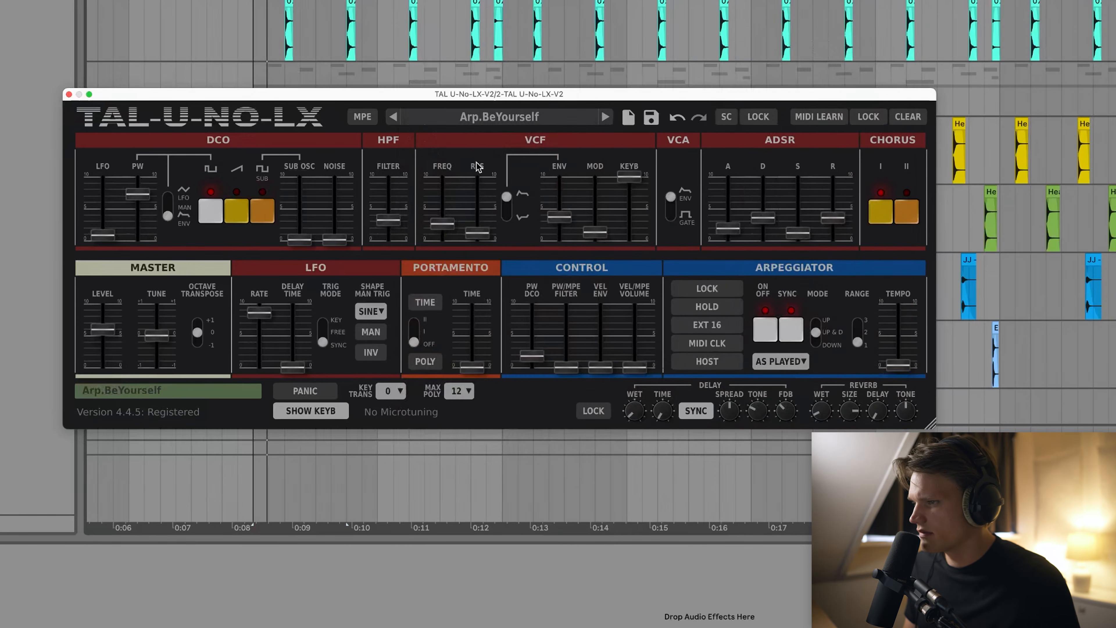
pyautogui.moveTo(897, 365); pyautogui.dragTo(908, 323)
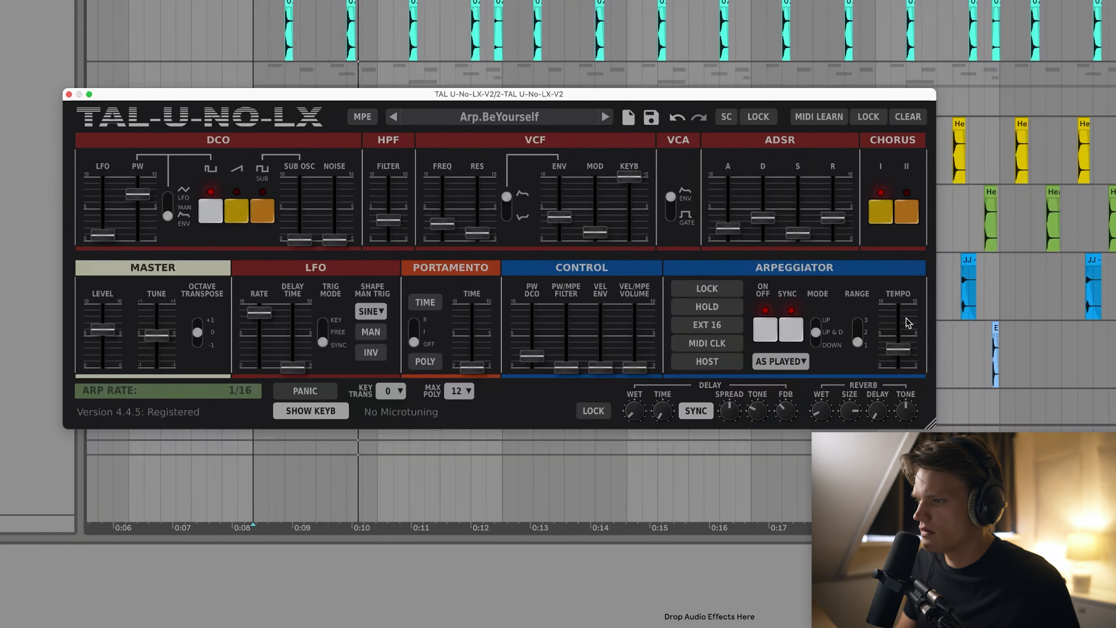
pyautogui.click(797, 233)
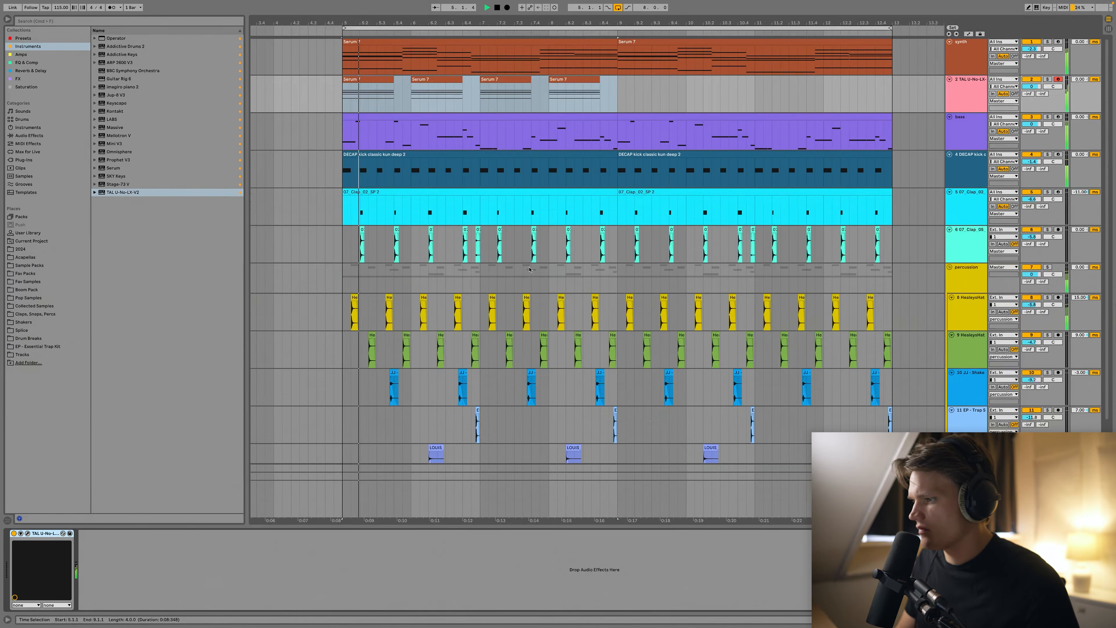
# Freeze the TAL track, move its clips to an audio track, delete the MIDI track, and recolour the clips.
pyautogui.scroll(-1, 571, 251)
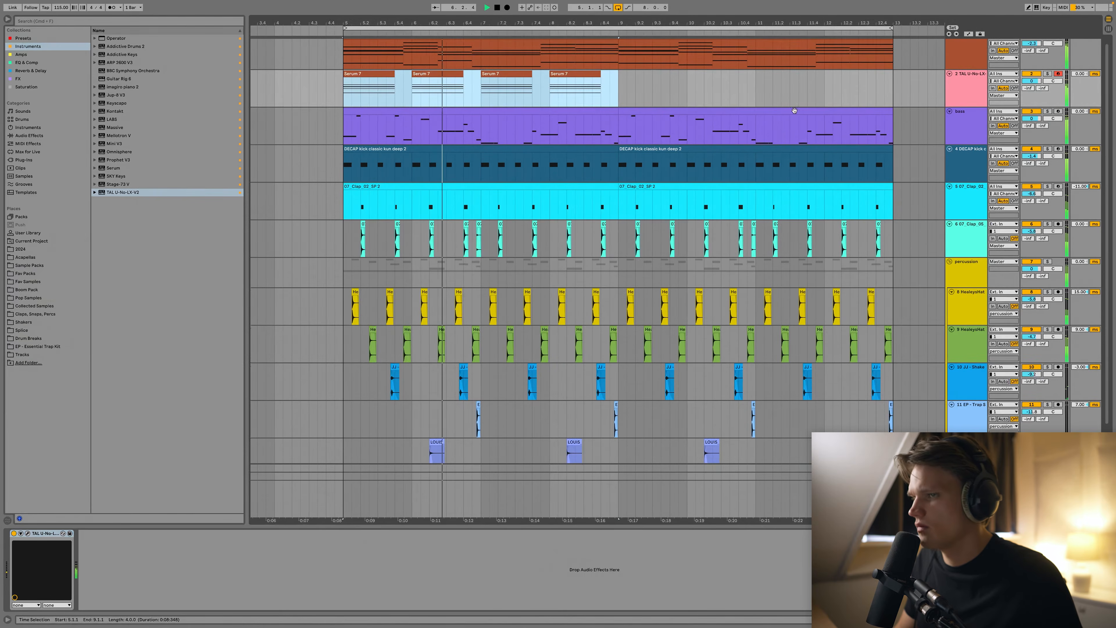
pyautogui.scroll(1, 792, 108)
pyautogui.rightClick(975, 96)
pyautogui.click(1001, 146)
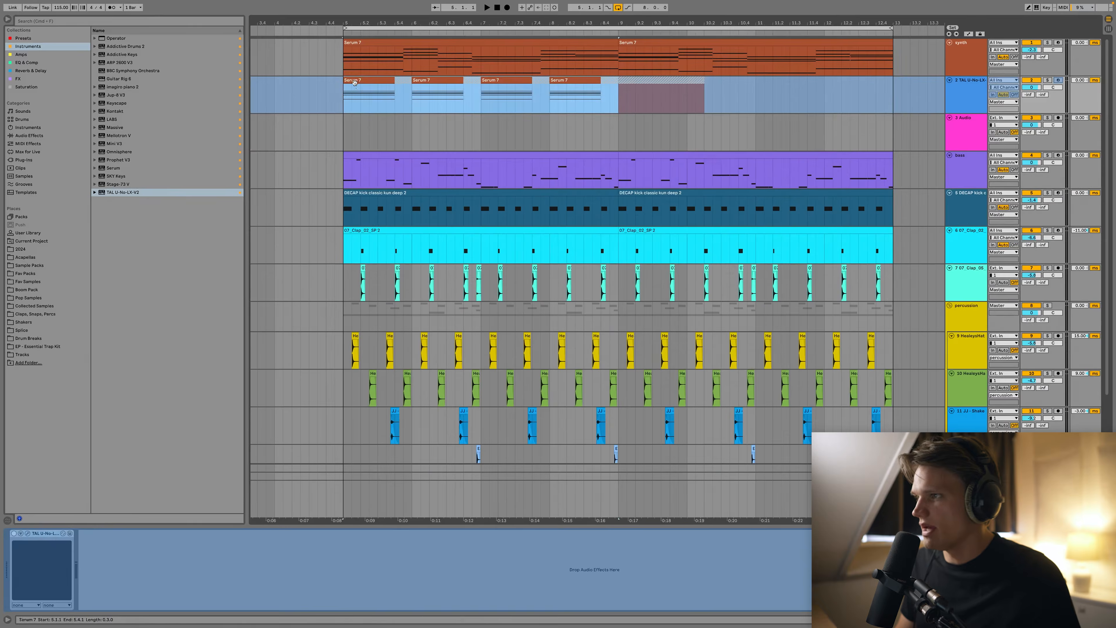
pyautogui.moveTo(357, 117); pyautogui.dragTo(357, 118)
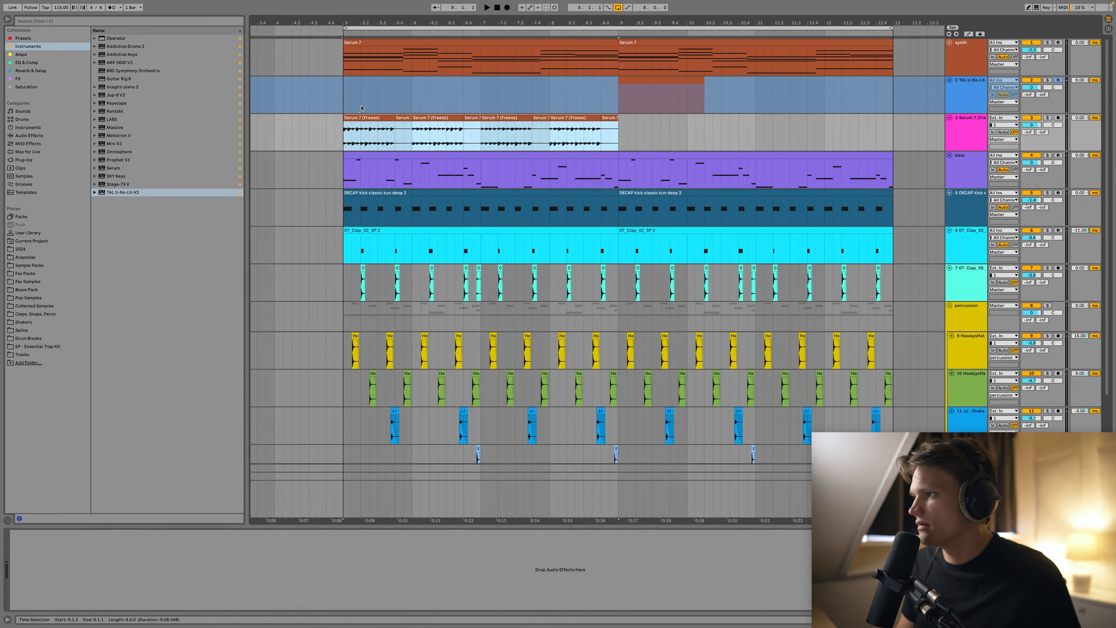
pyautogui.click(954, 101)
pyautogui.press('Delete')
pyautogui.rightClick(954, 100)
pyautogui.click(983, 275)
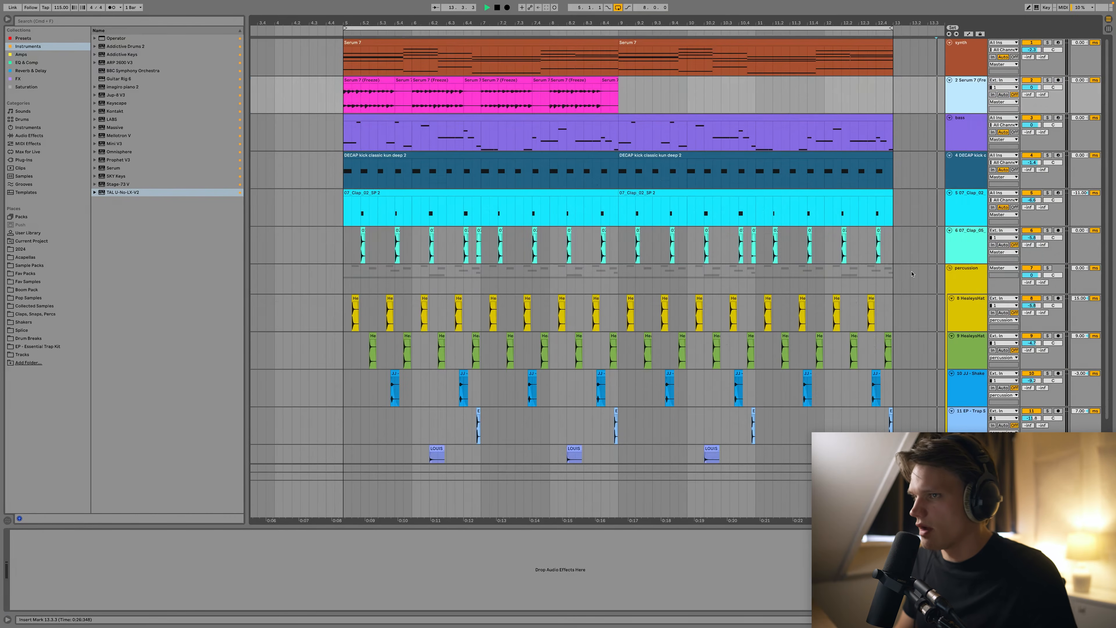
# Audition the frozen clips and move one half a bar later to bar 8.3.
pyautogui.click(369, 82)
pyautogui.press('space')
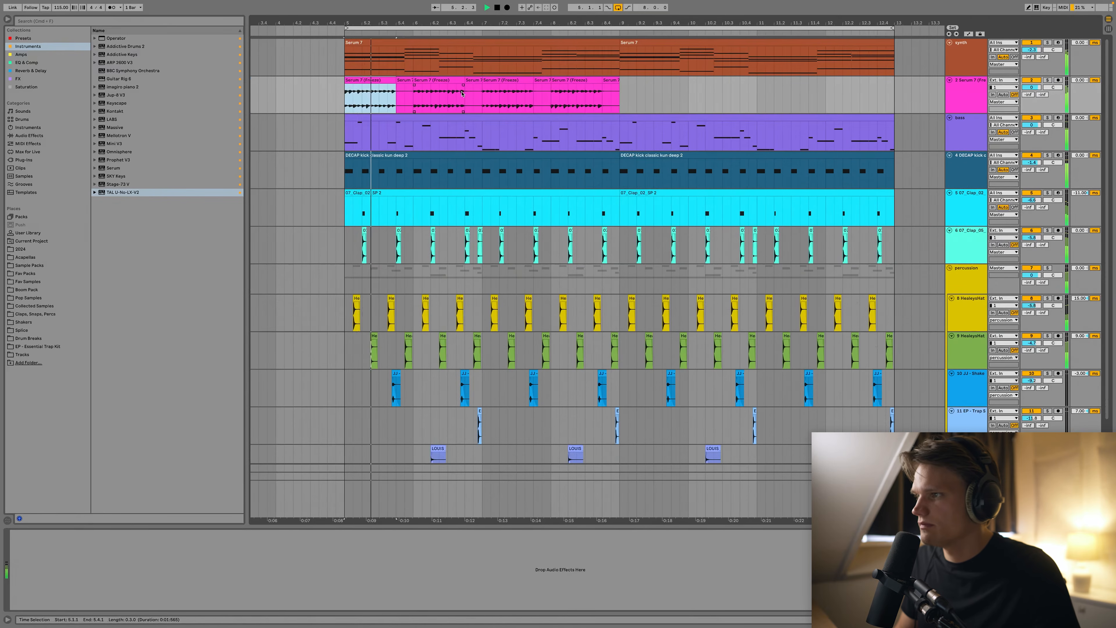
pyautogui.click(499, 93)
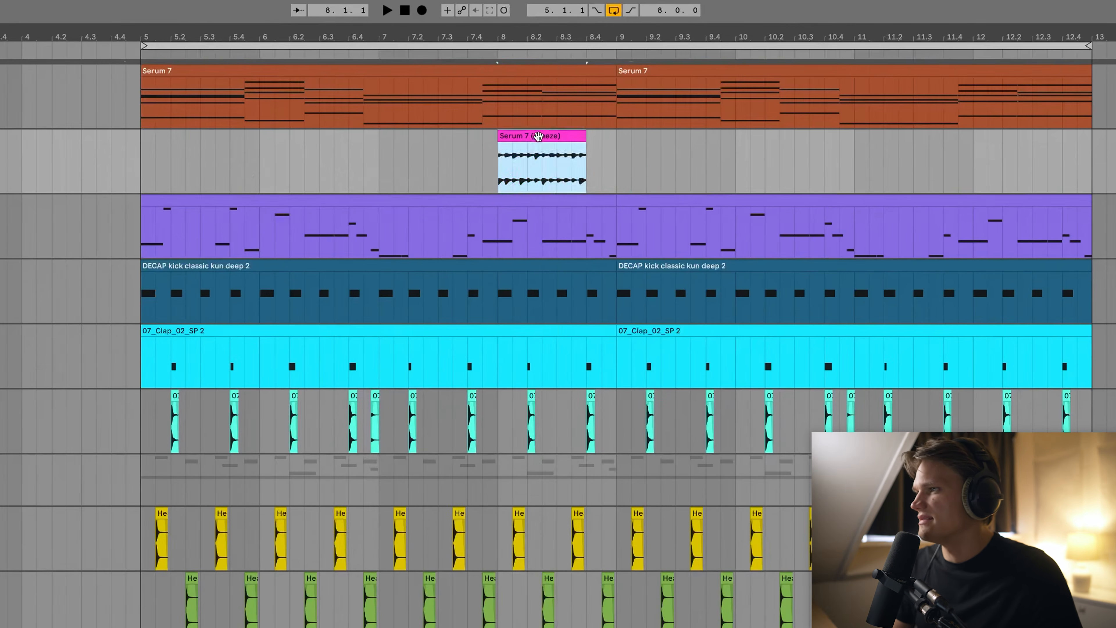
pyautogui.moveTo(573, 81); pyautogui.dragTo(608, 81)
pyautogui.moveTo(598, 138); pyautogui.dragTo(599, 138)
pyautogui.press('space')
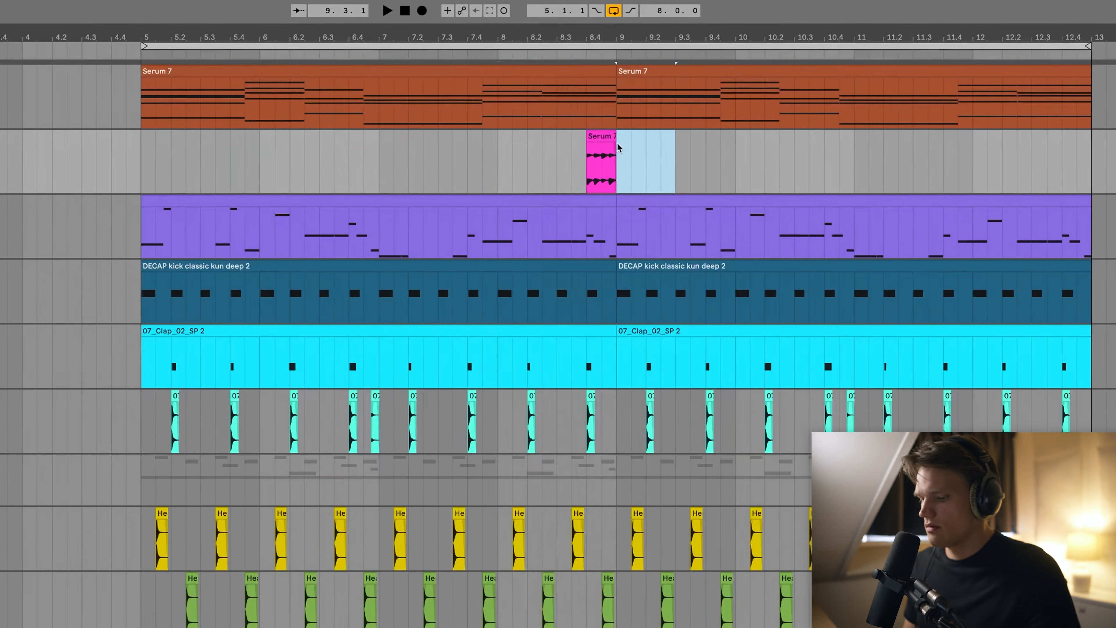
# Duplicate the clip to bar 9 and repeat the bar 5–9 chops across bars 9–13.
pyautogui.click(601, 136)
pyautogui.hscroll(1, 600, 228)
pyautogui.press('super+d')
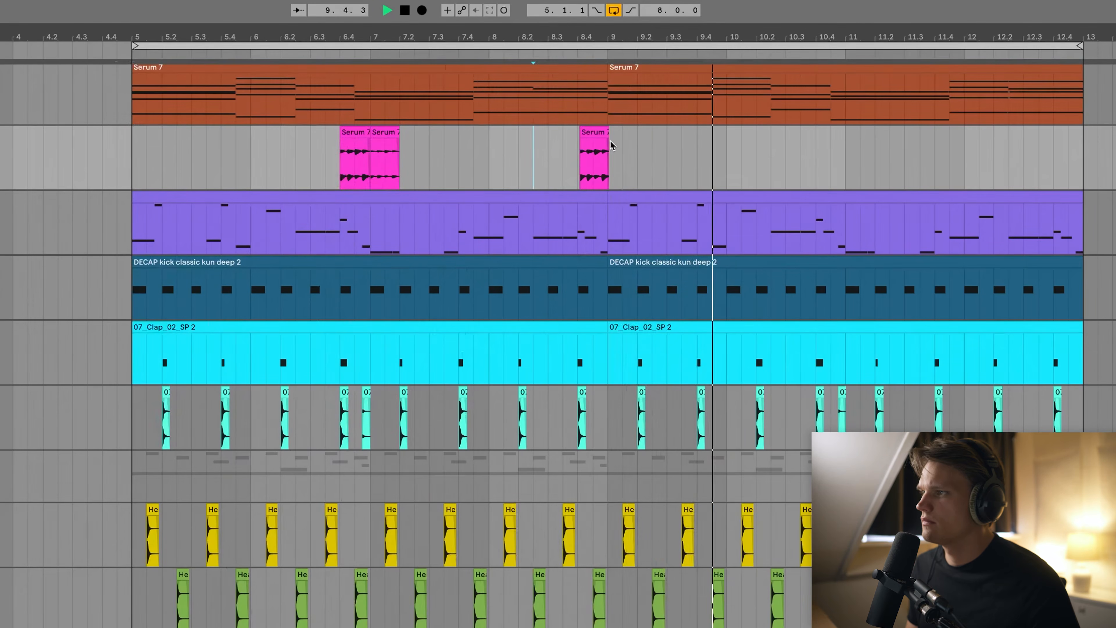
pyautogui.moveTo(610, 144); pyautogui.dragTo(133, 154)
pyautogui.press('super+d')
pyautogui.click(461, 157)
pyautogui.click(383, 134)
pyautogui.moveTo(1076, 241); pyautogui.dragTo(134, 249)
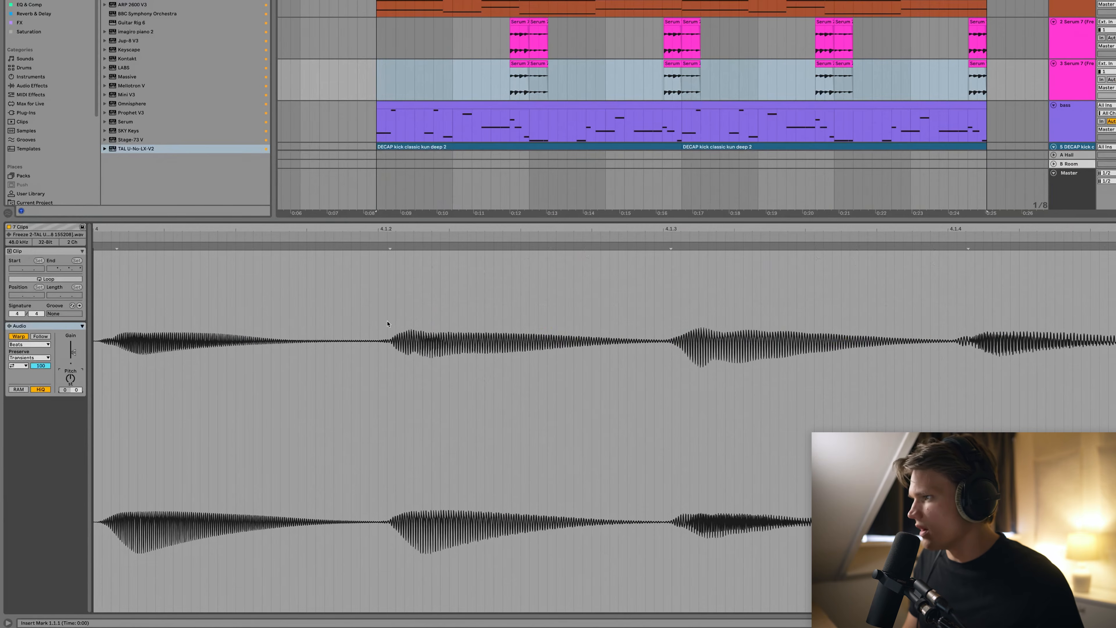
# Set the frozen clip's warp mode to Complex and group the two arp tracks.
pyautogui.click(29, 344)
pyautogui.click(36, 379)
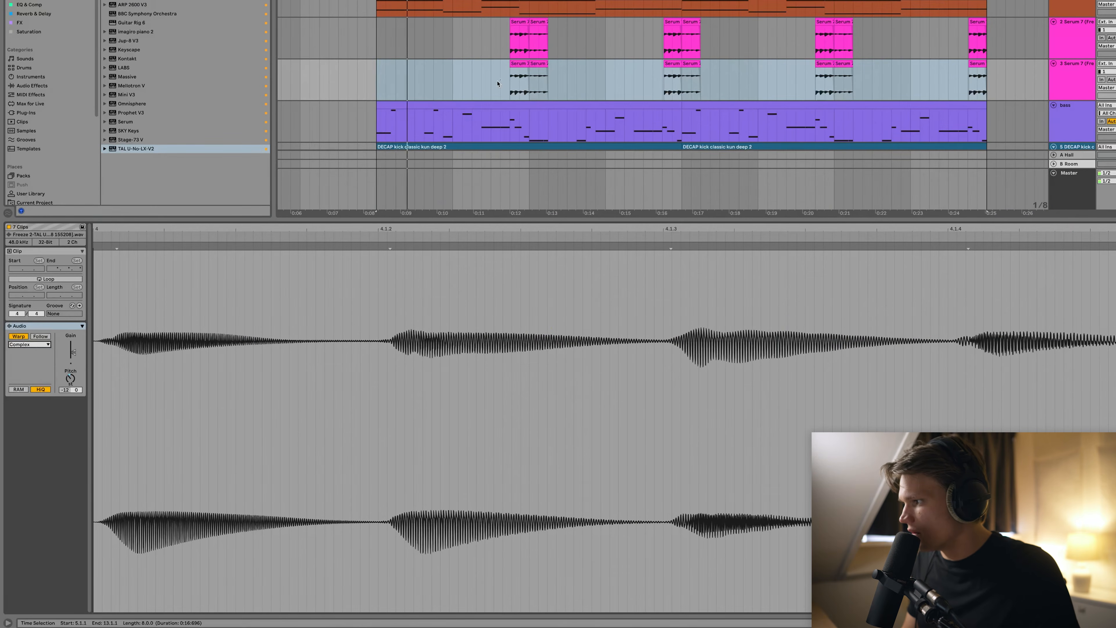
pyautogui.click(526, 84)
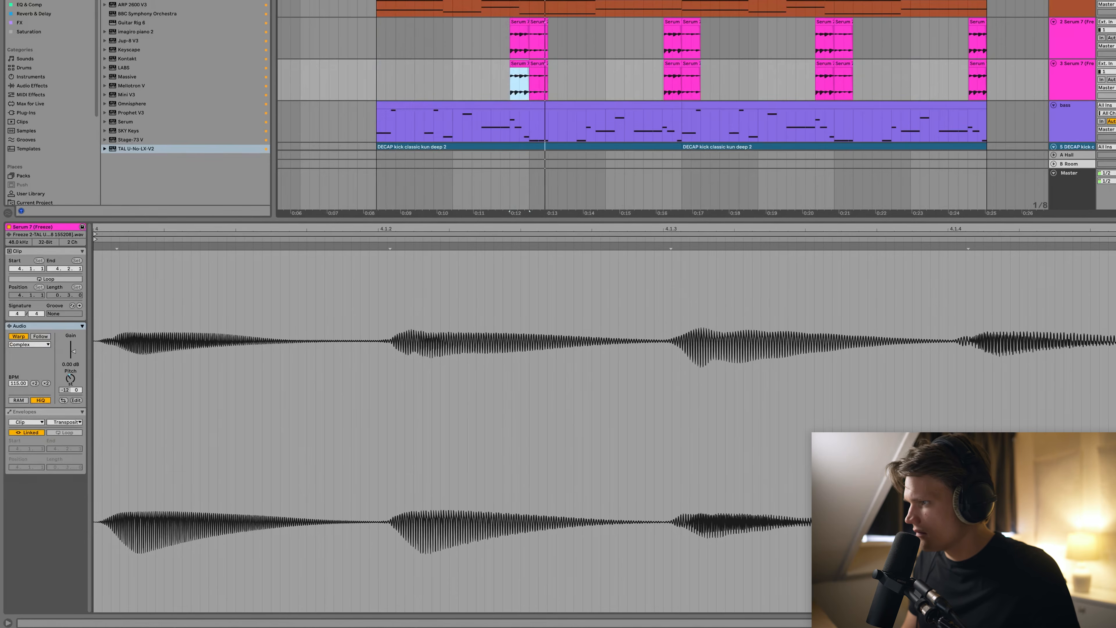
pyautogui.click(1077, 81)
pyautogui.keyDown('shift'); pyautogui.click(1081, 39); pyautogui.keyUp('shift')
pyautogui.press('super+g')
pyautogui.press('super+r')
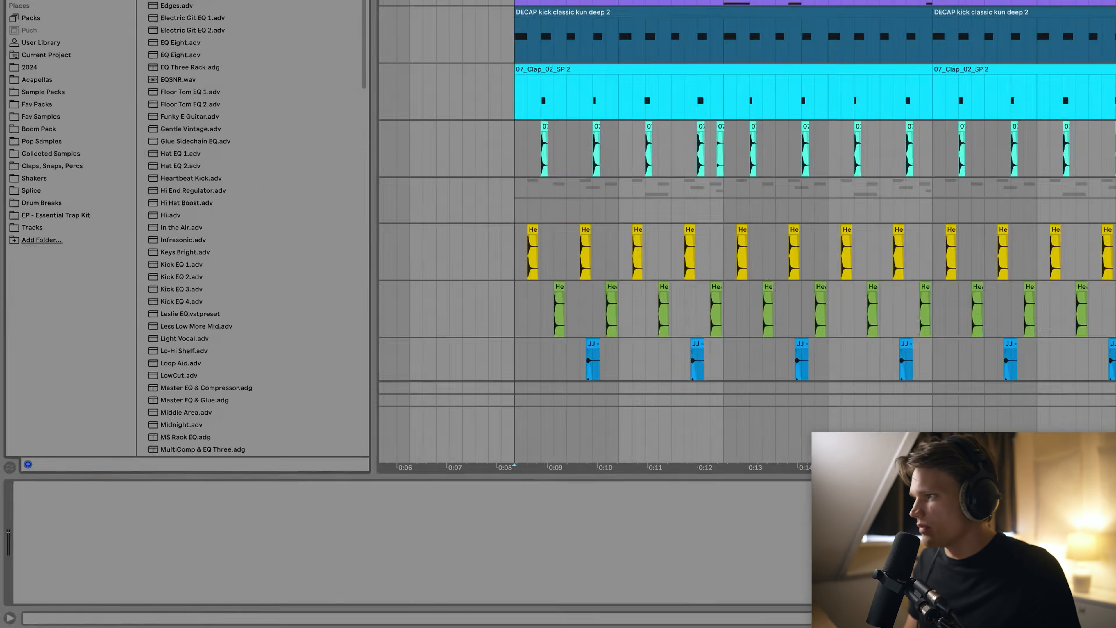
# Add EQ Eight to the group, low-passing at 6.39 kHz and boosting about 3 dB near 539 Hz.
pyautogui.moveTo(181, 43); pyautogui.dragTo(123, 549)
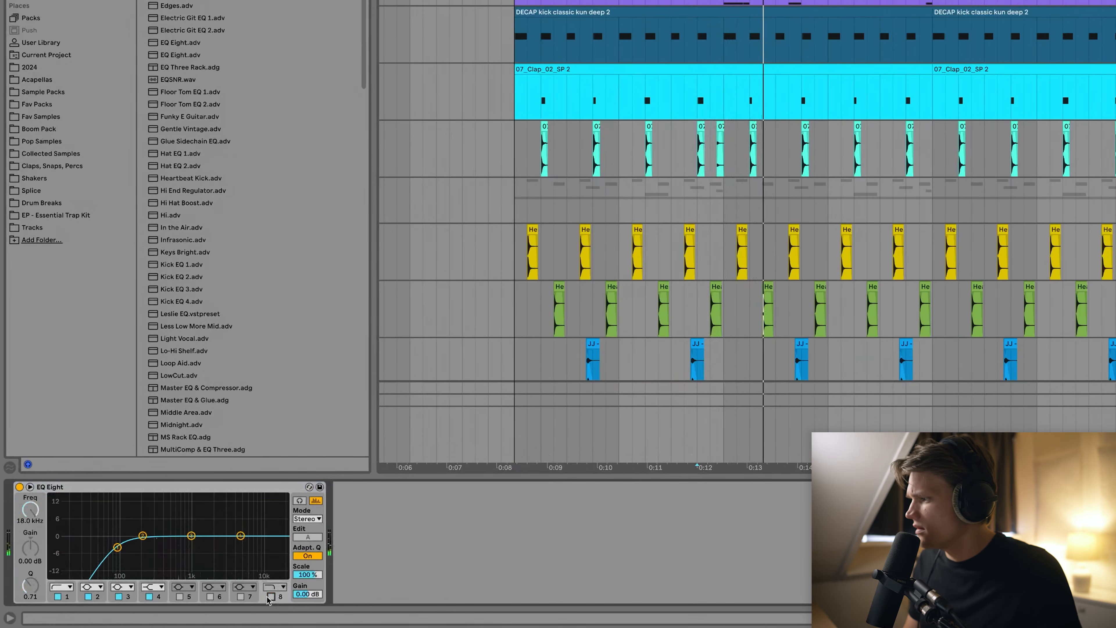
pyautogui.moveTo(279, 545); pyautogui.dragTo(247, 546)
pyautogui.moveTo(151, 534); pyautogui.dragTo(172, 527)
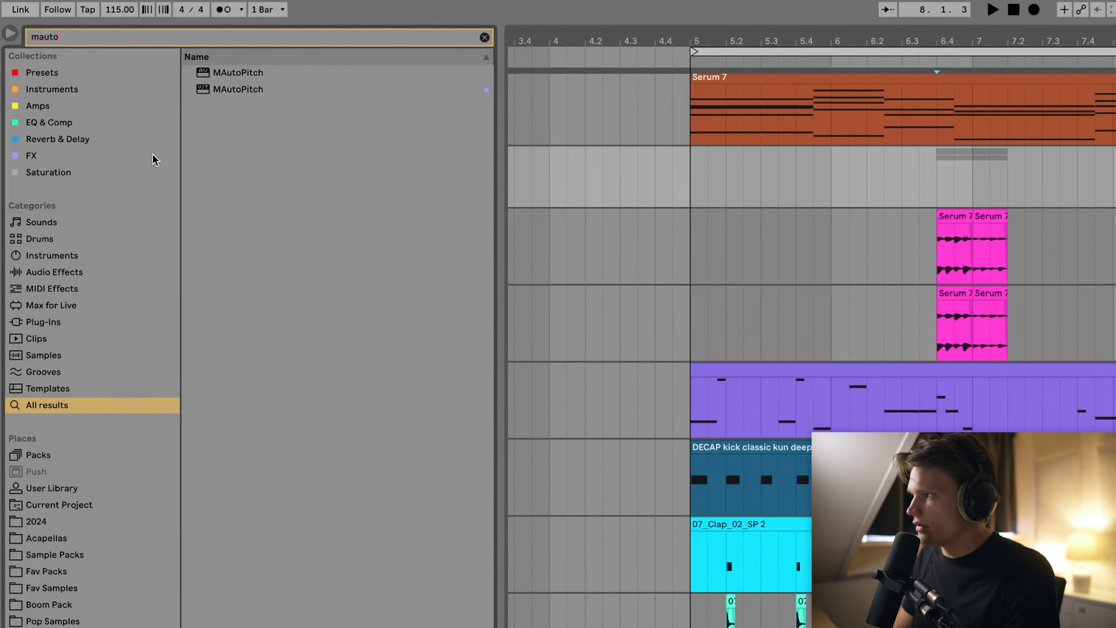
# Load MAutoPitch with formant shift -0.10, then set ValhallaUberMod mix to 24.4% and close it.
pyautogui.click(233, 90)
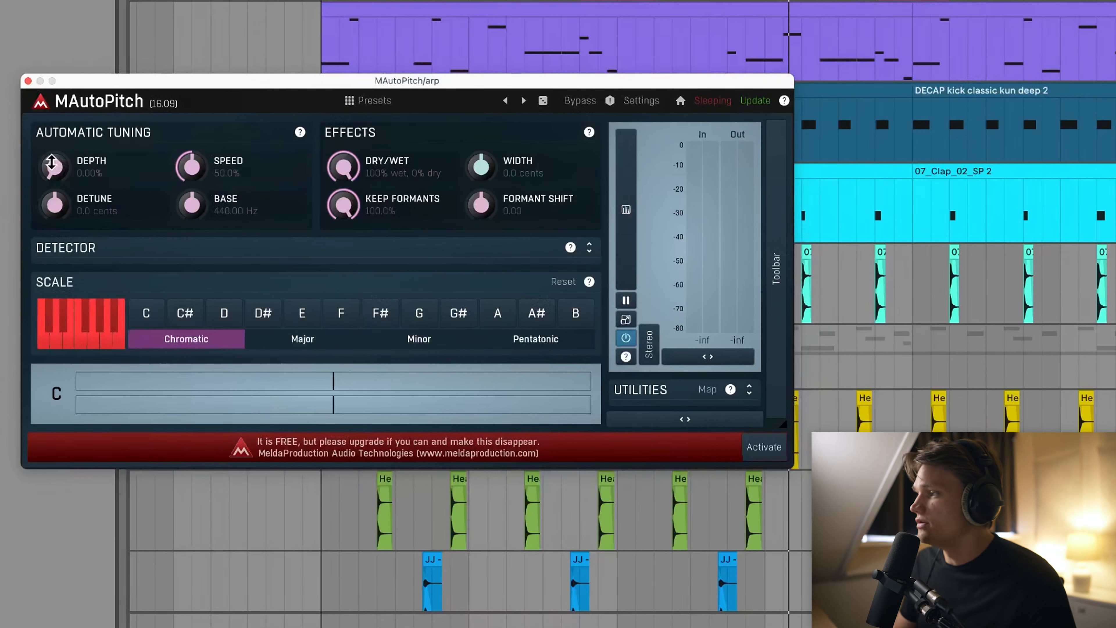
pyautogui.doubleClick(55, 167)
pyautogui.click(238, 196)
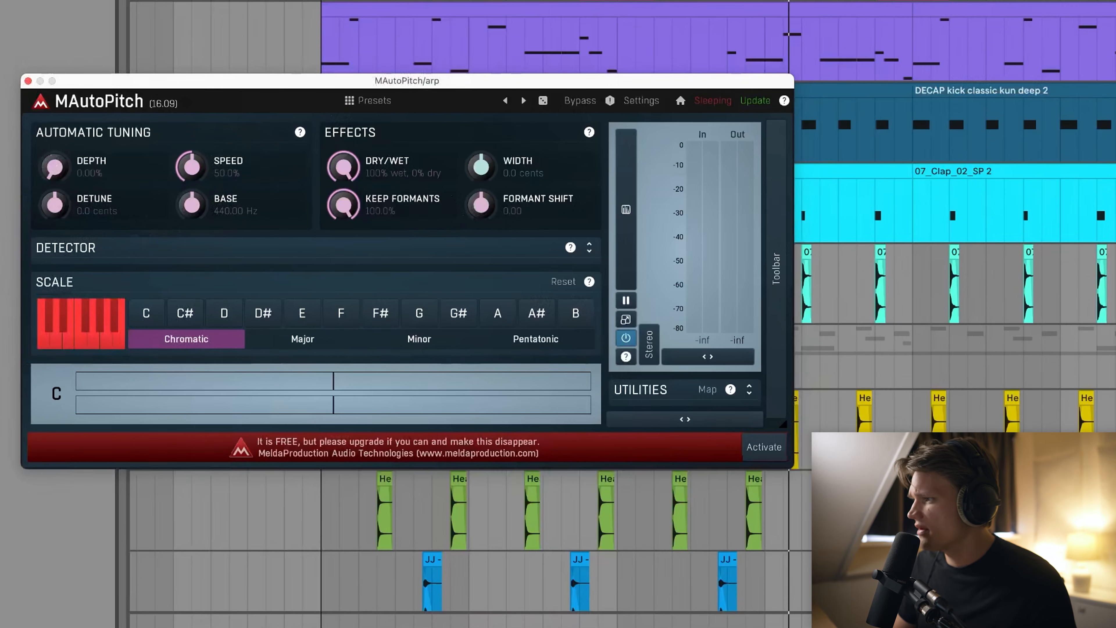
pyautogui.press('space')
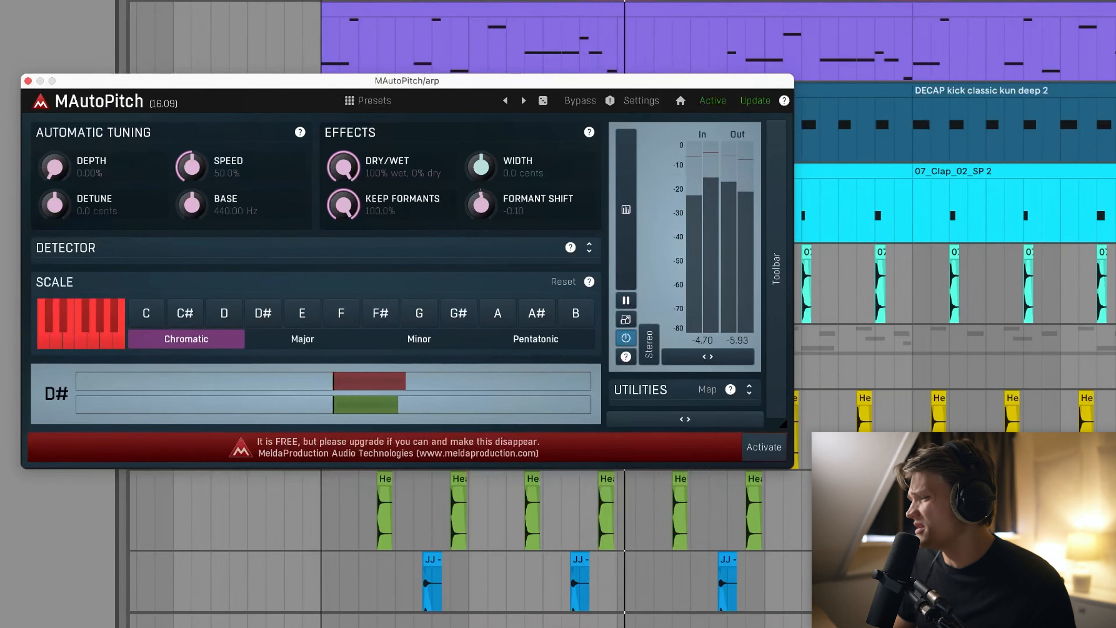
pyautogui.moveTo(475, 204); pyautogui.dragTo(475, 191)
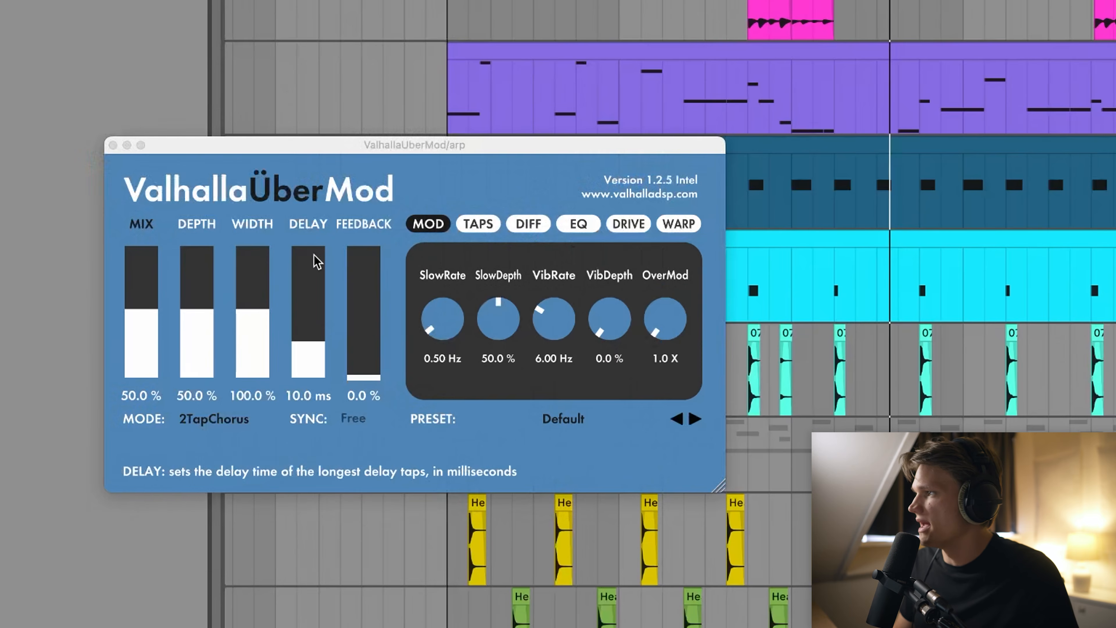
pyautogui.moveTo(155, 325); pyautogui.dragTo(184, 350)
pyautogui.click(112, 145)
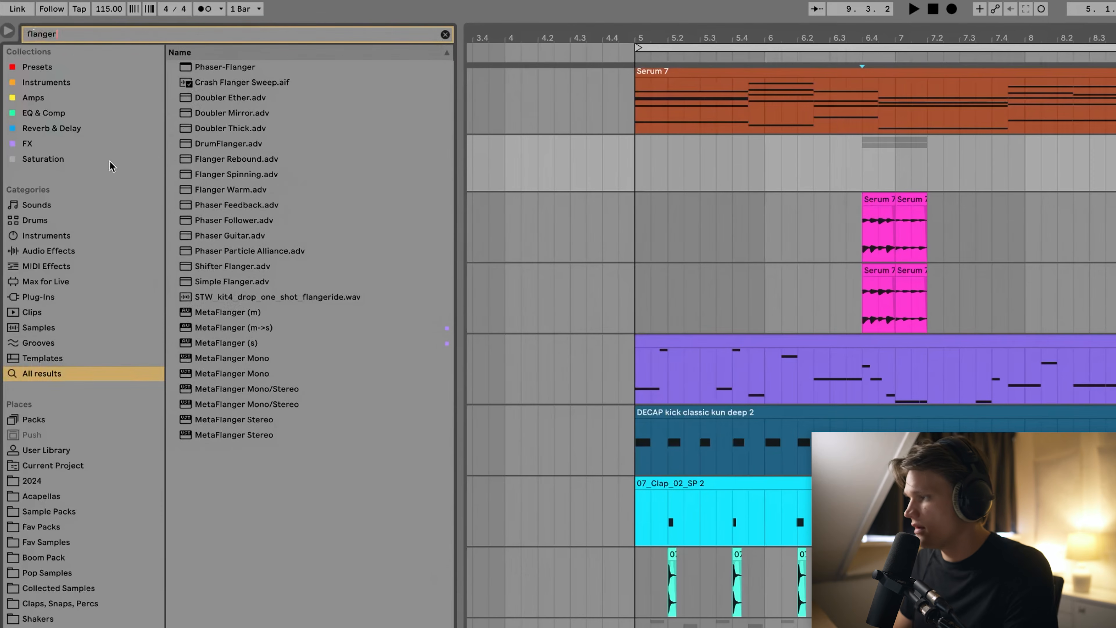
# Load MetaFlanger (s) from the FX results onto the arp track and set its Stereo to 180.
pyautogui.click(49, 149)
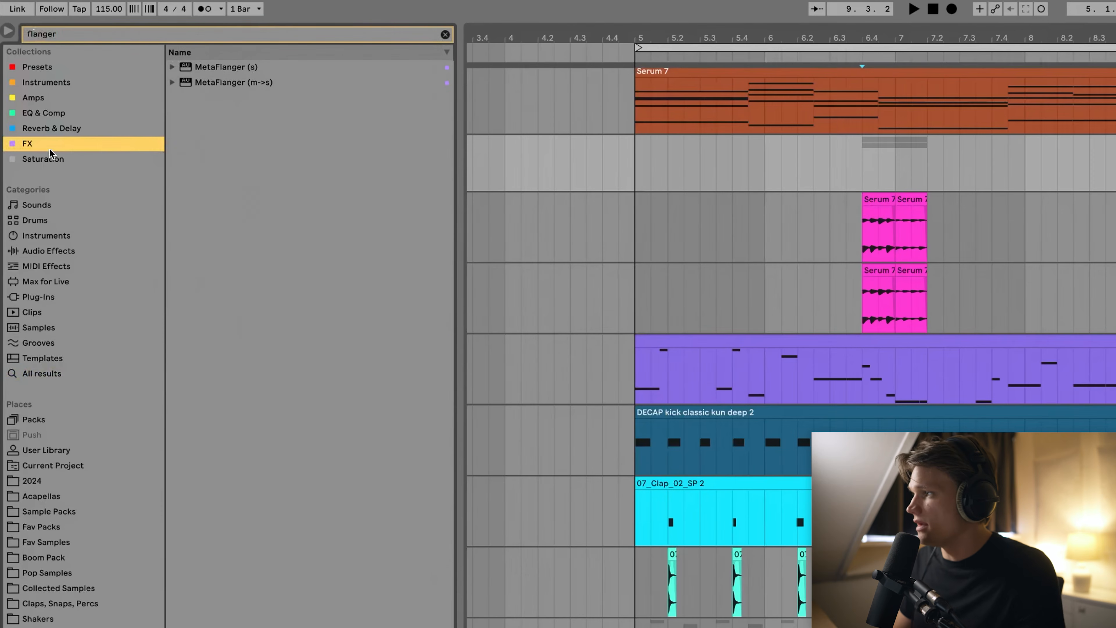
pyautogui.doubleClick(242, 73)
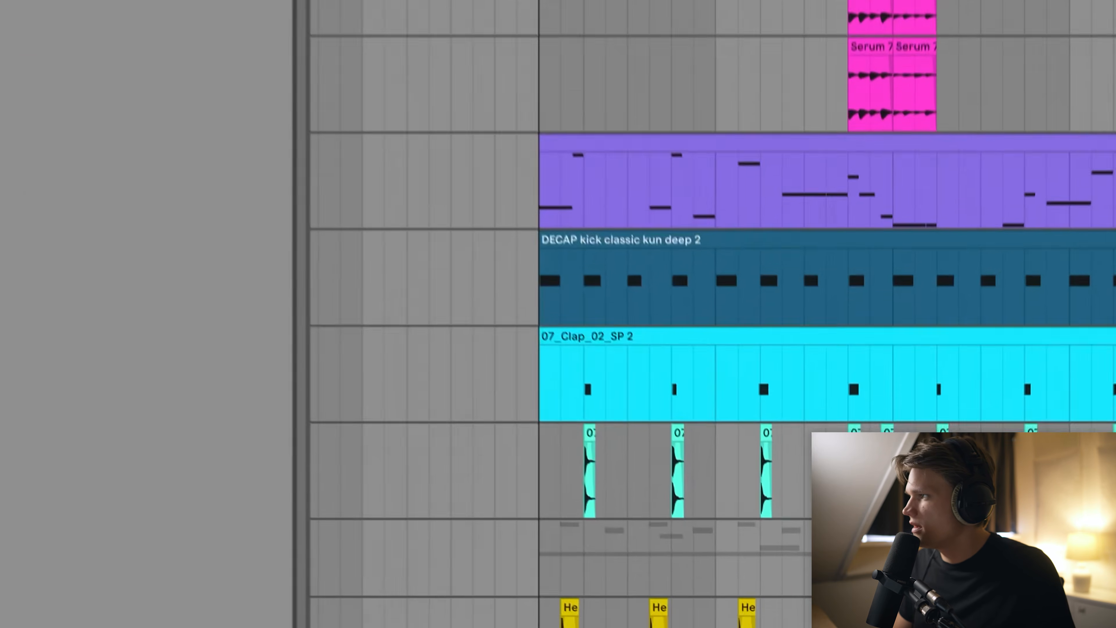
pyautogui.press('space')
pyautogui.moveTo(414, 365); pyautogui.dragTo(414, 362)
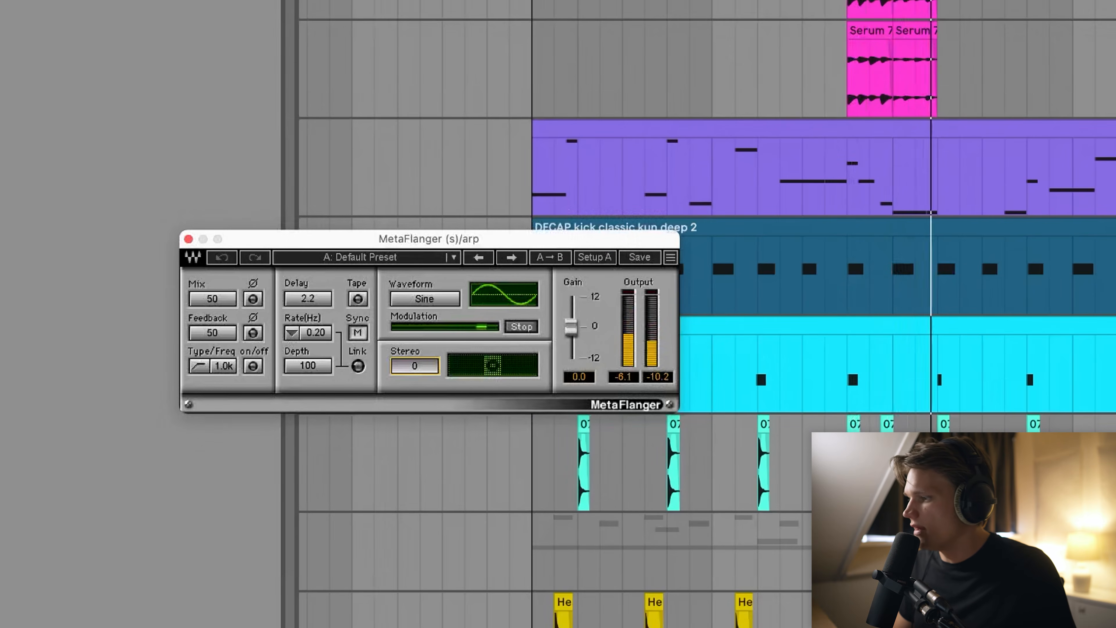
pyautogui.moveTo(415, 361); pyautogui.dragTo(414, 308)
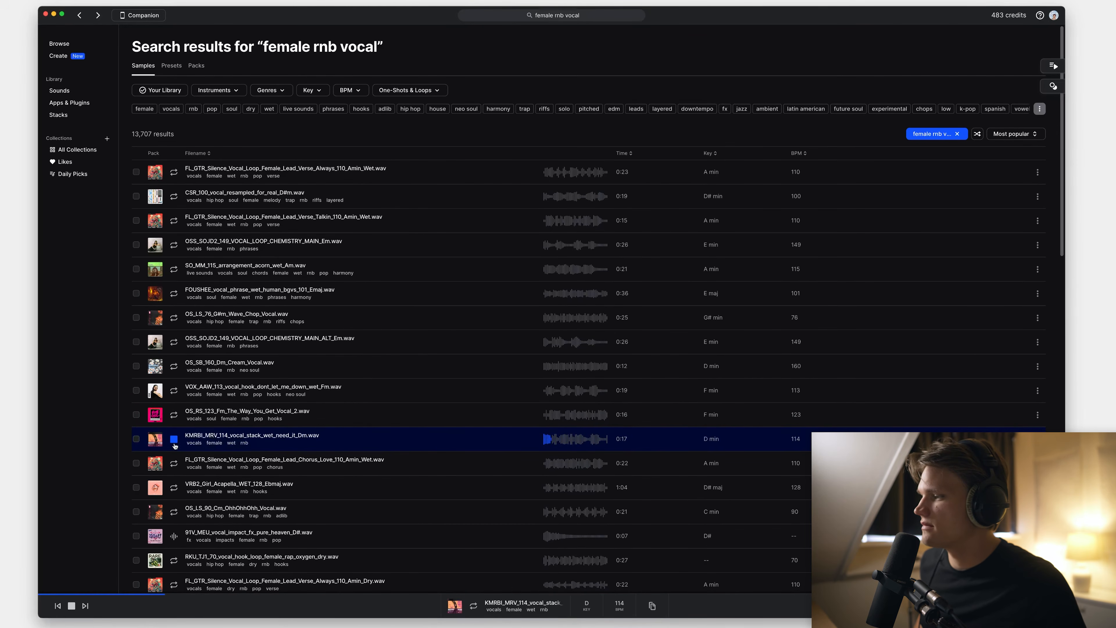
# Drag KMRBI_MRV_114_vocal_stack_wet_need_it_Dm.wav from Splice over into Ableton Live 11 Suite.
pyautogui.press('super+Tab')
pyautogui.moveTo(177, 446); pyautogui.dragTo(333, 480)
pyautogui.press('super+Tab')
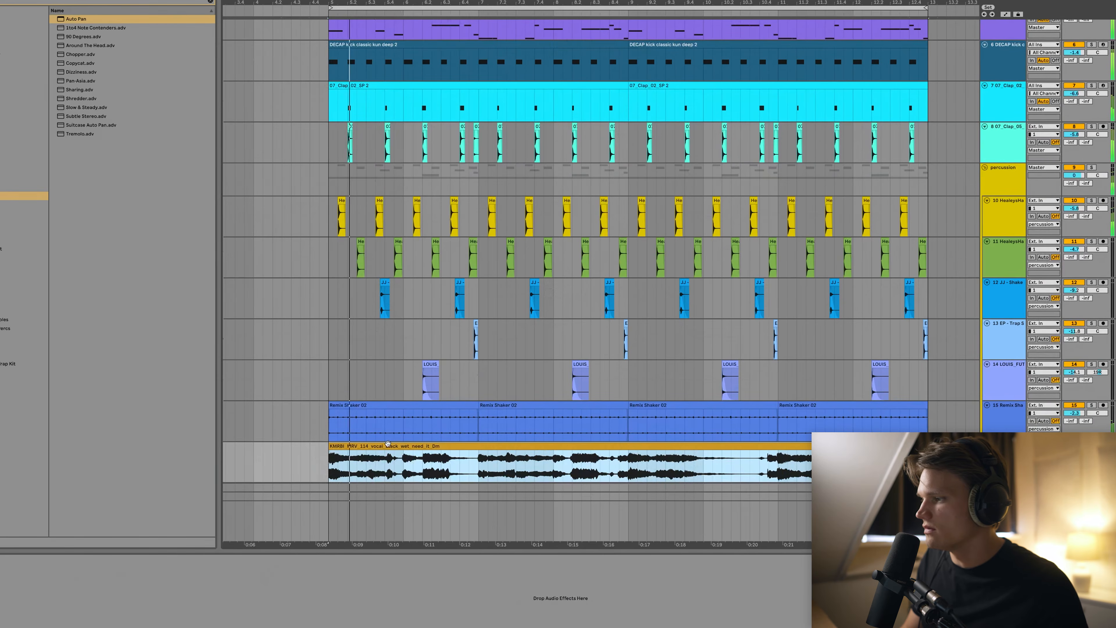
# Open the KMRBI vocal clip in Clip View, select its first part, and search the browser for Kickstart.
pyautogui.doubleClick(390, 443)
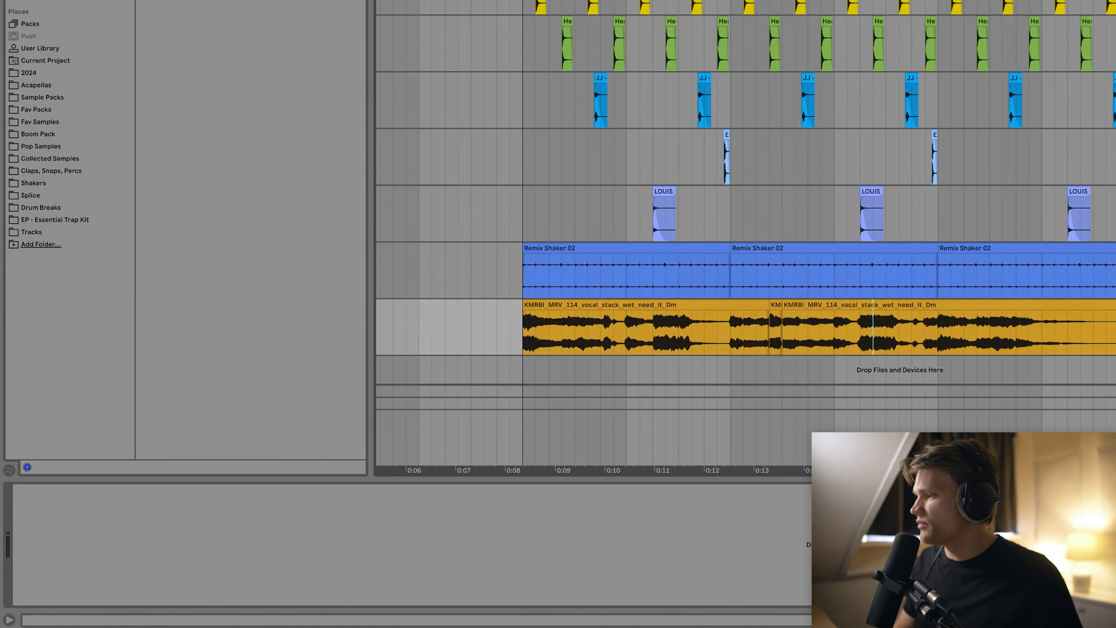
pyautogui.click(536, 296)
pyautogui.click(545, 302)
pyautogui.press('super+f')
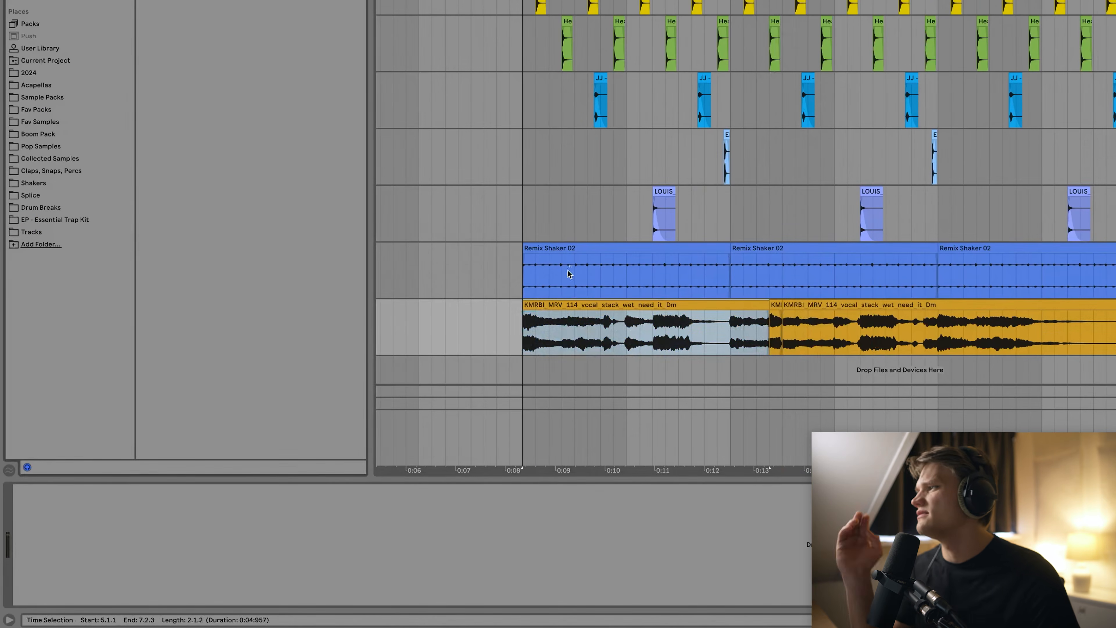
pyautogui.write('eq')
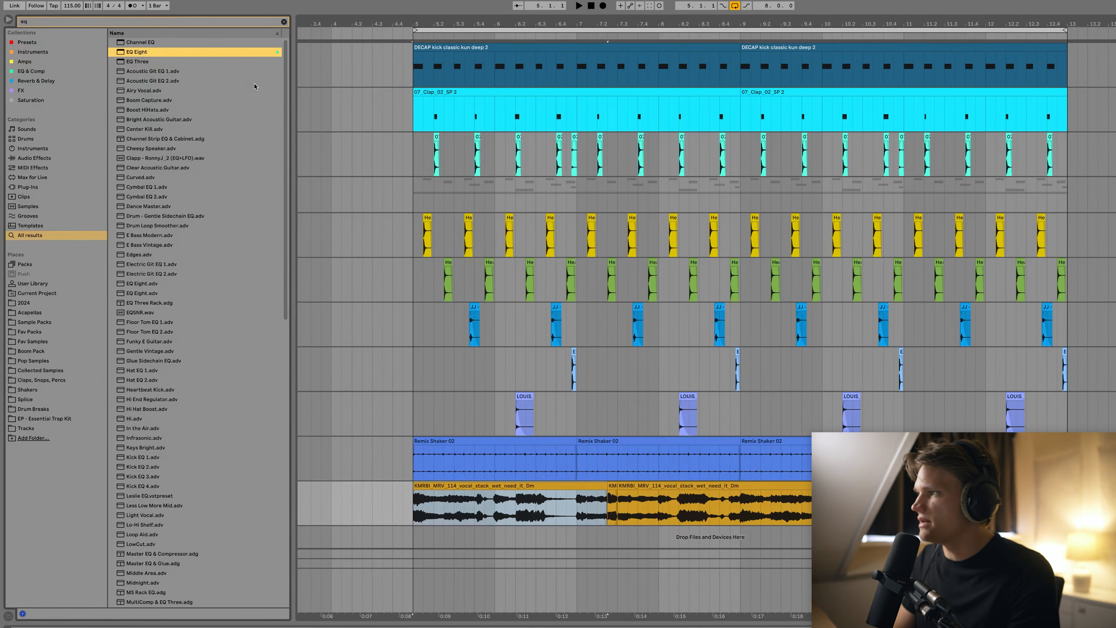
pyautogui.write('kickstart')
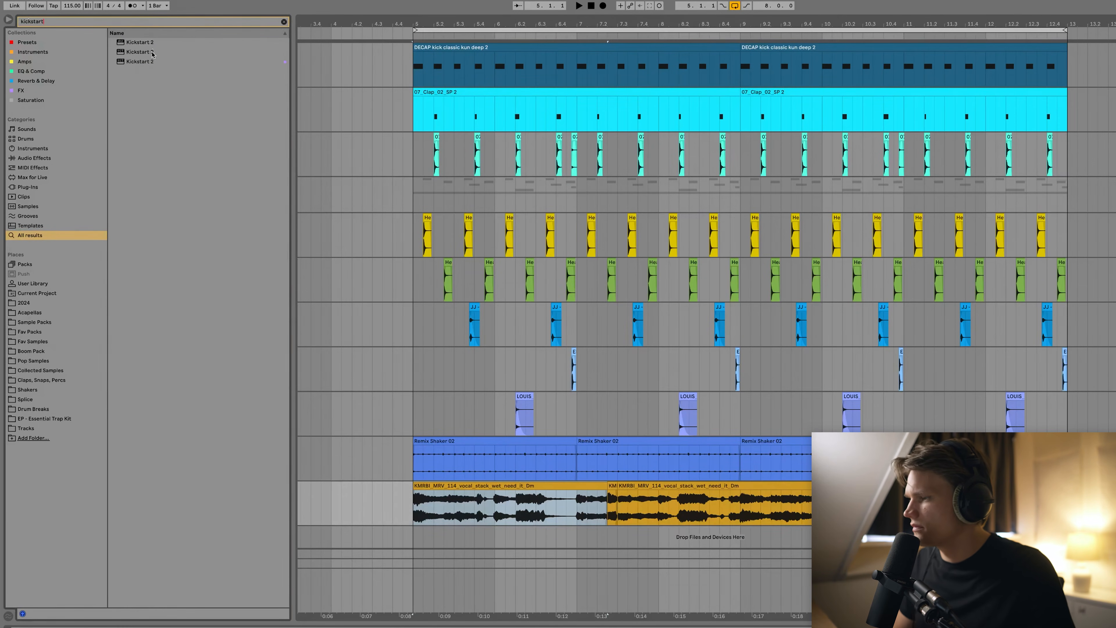
# Add Kickstart 2 and EQ Eight to the vocal track, and switch off TAL-Chorus-LX's Chorus I.
pyautogui.doubleClick(139, 64)
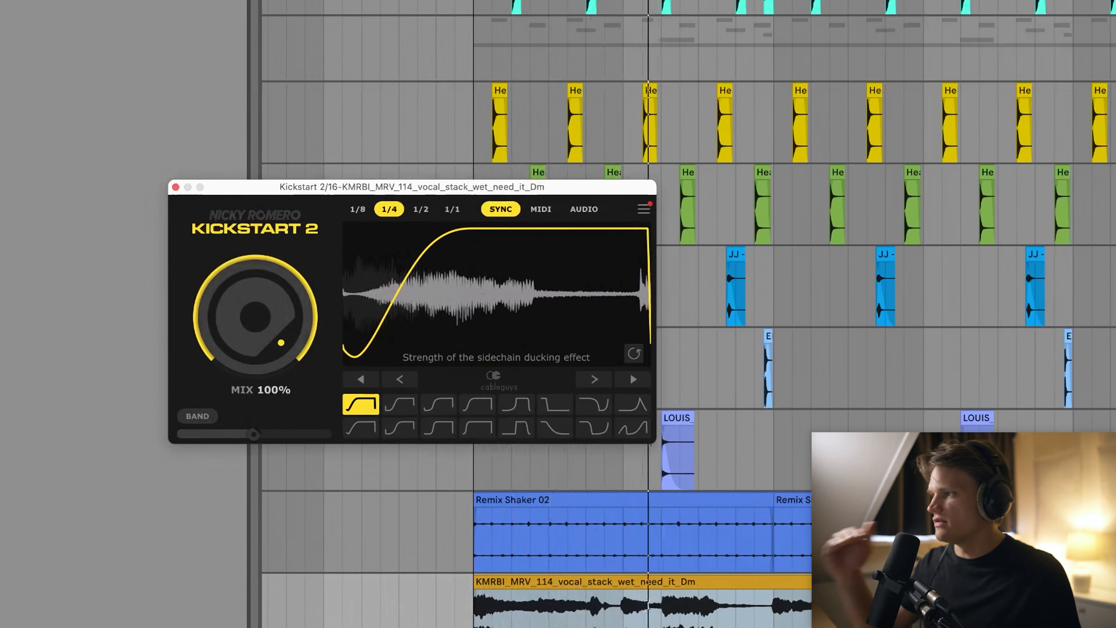
pyautogui.click(176, 187)
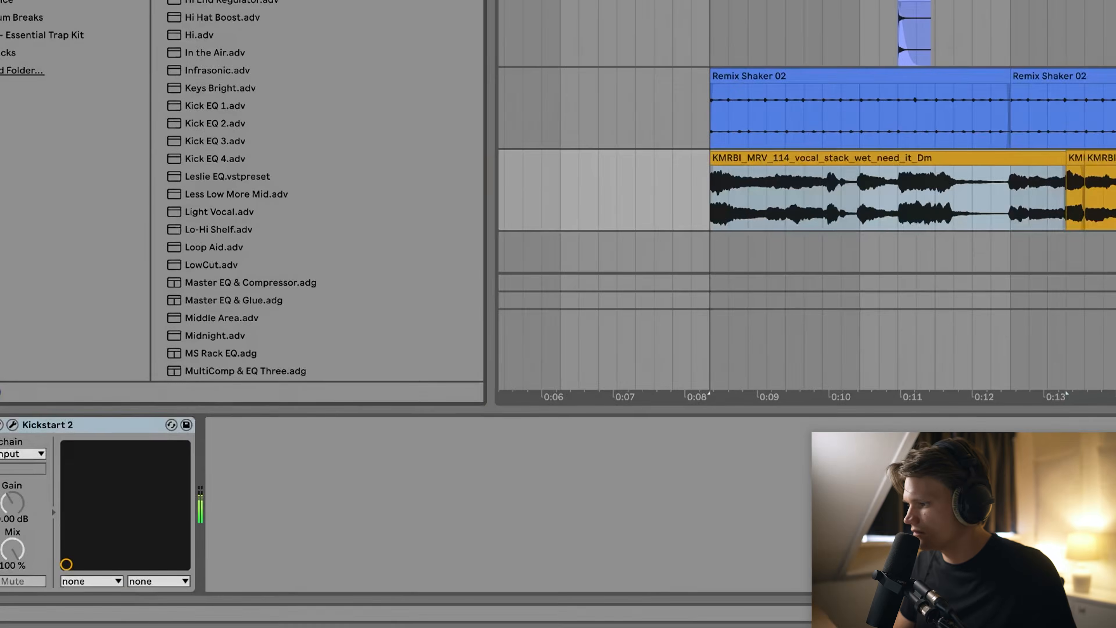
pyautogui.moveTo(53, 4); pyautogui.dragTo(349, 470)
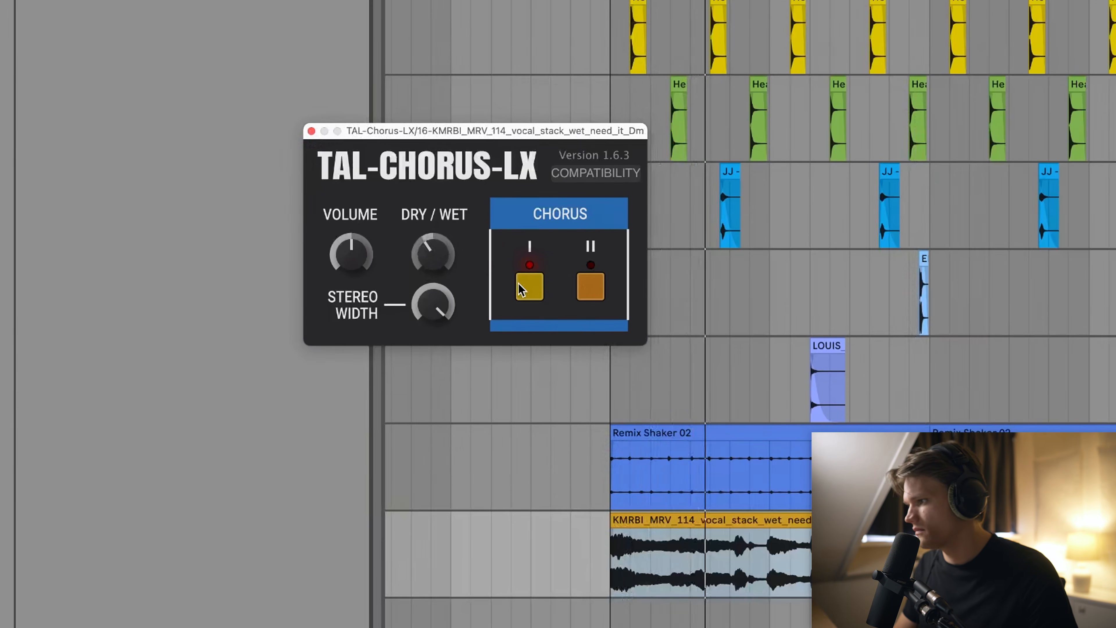
pyautogui.click(520, 286)
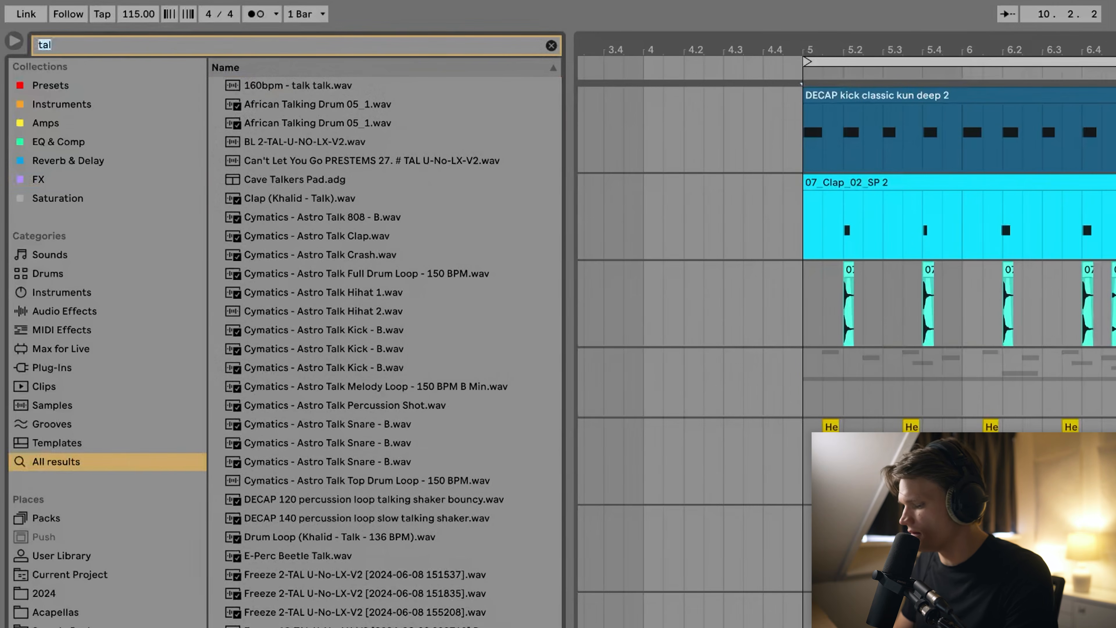
# Place the Vox FX rack after TAL-Chorus on the vocal track and play the beat.
pyautogui.write('vox')
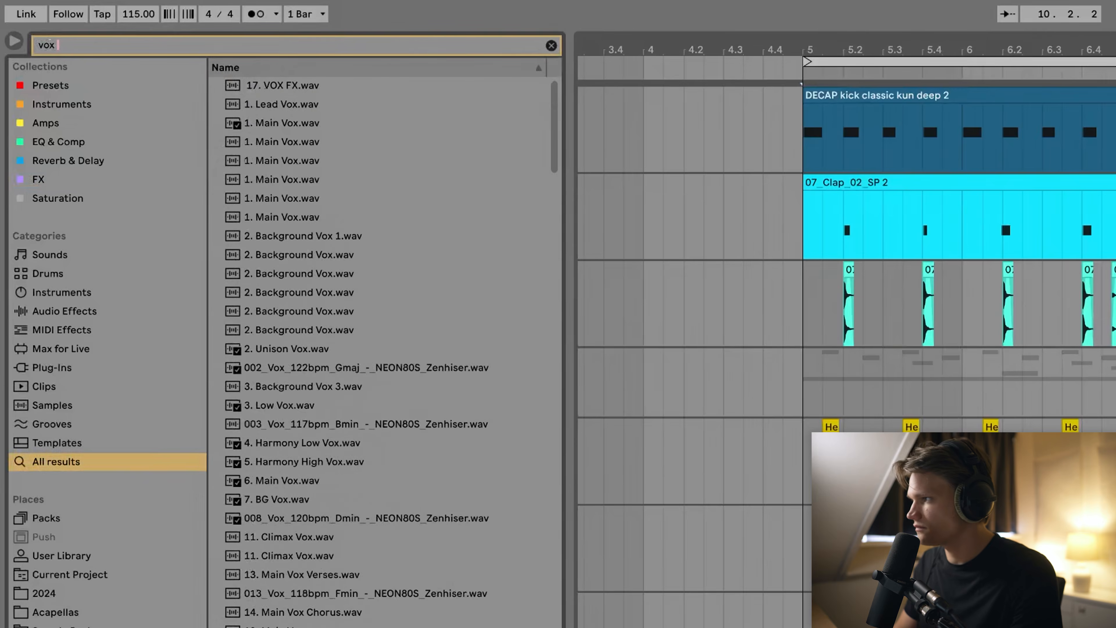
pyautogui.click(38, 179)
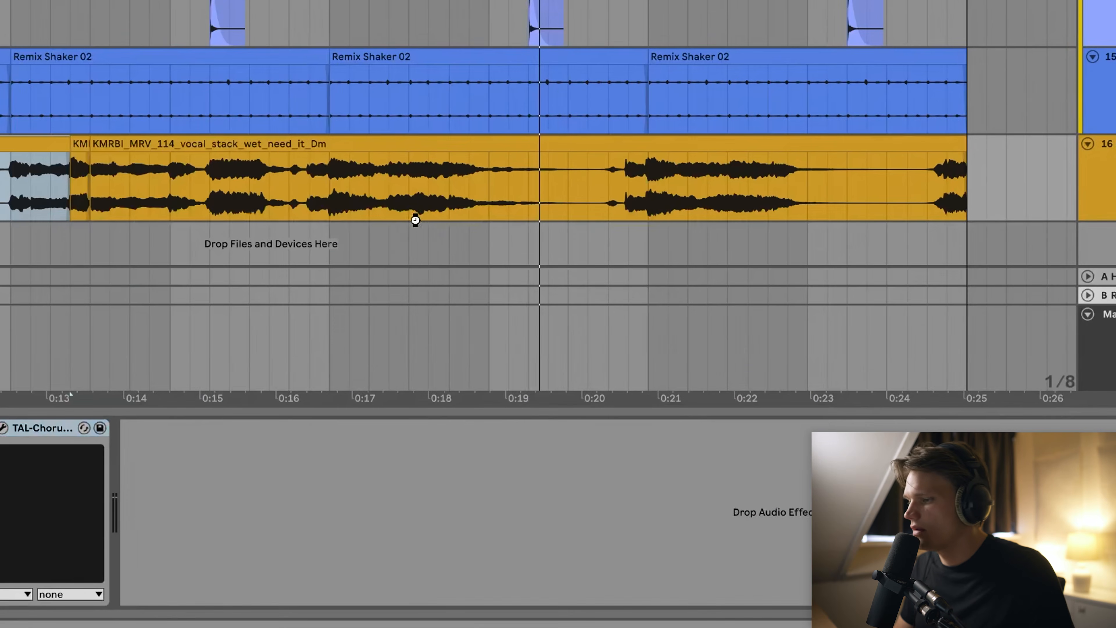
pyautogui.moveTo(415, 220); pyautogui.dragTo(267, 411)
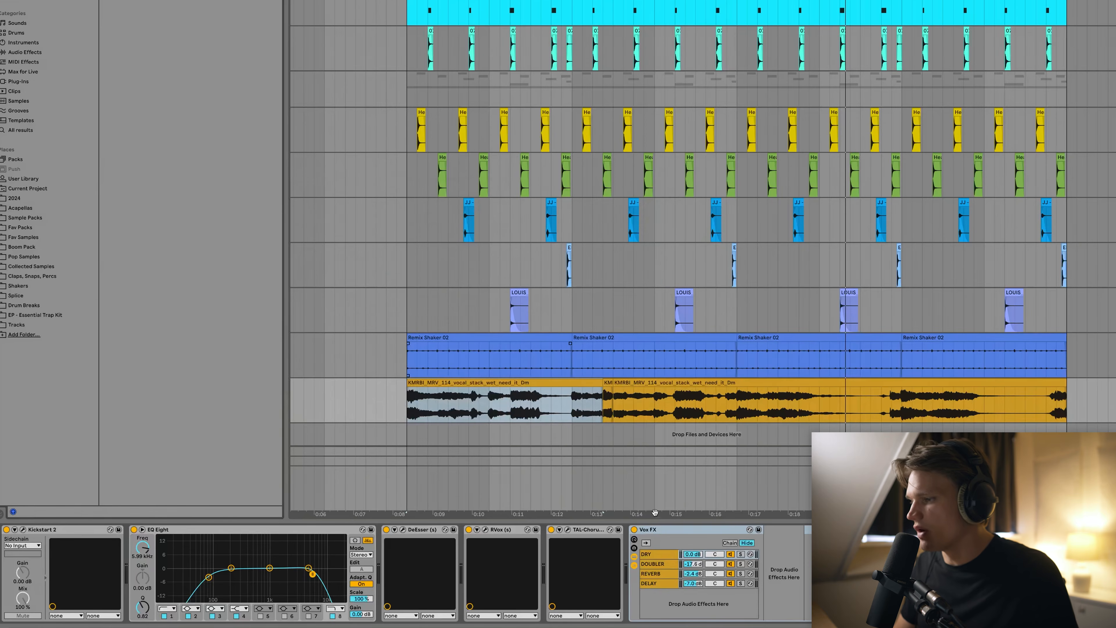
pyautogui.press('space')
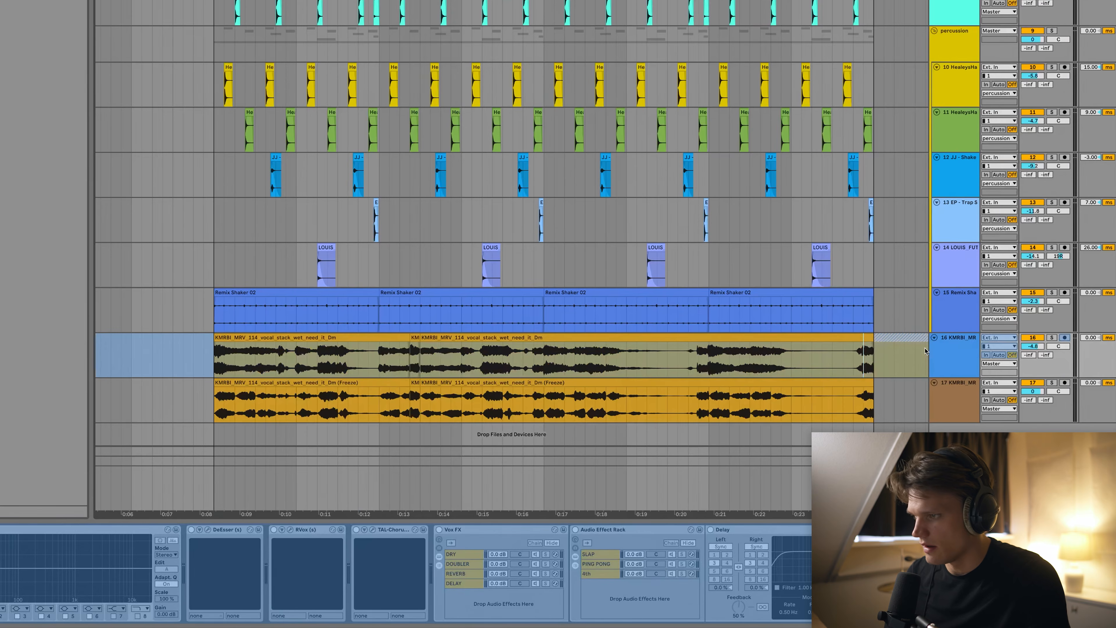
# Open the frozen vocal copy's clip and set its warp envelope to 8.
pyautogui.rightClick(951, 347)
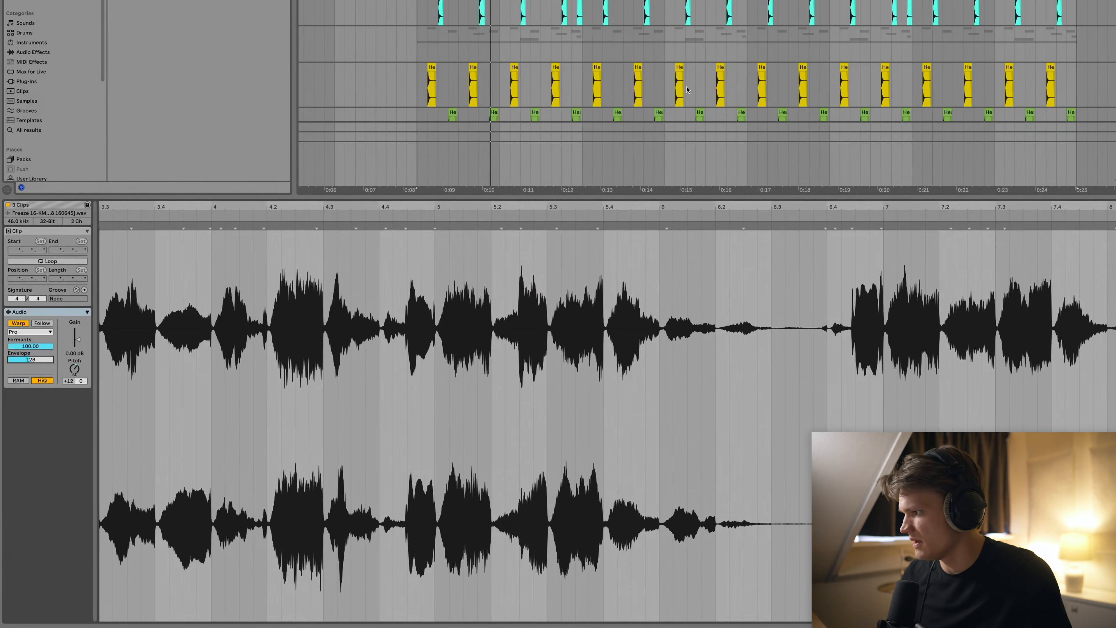
pyautogui.scroll(-3, 687, 90)
pyautogui.click(490, 62)
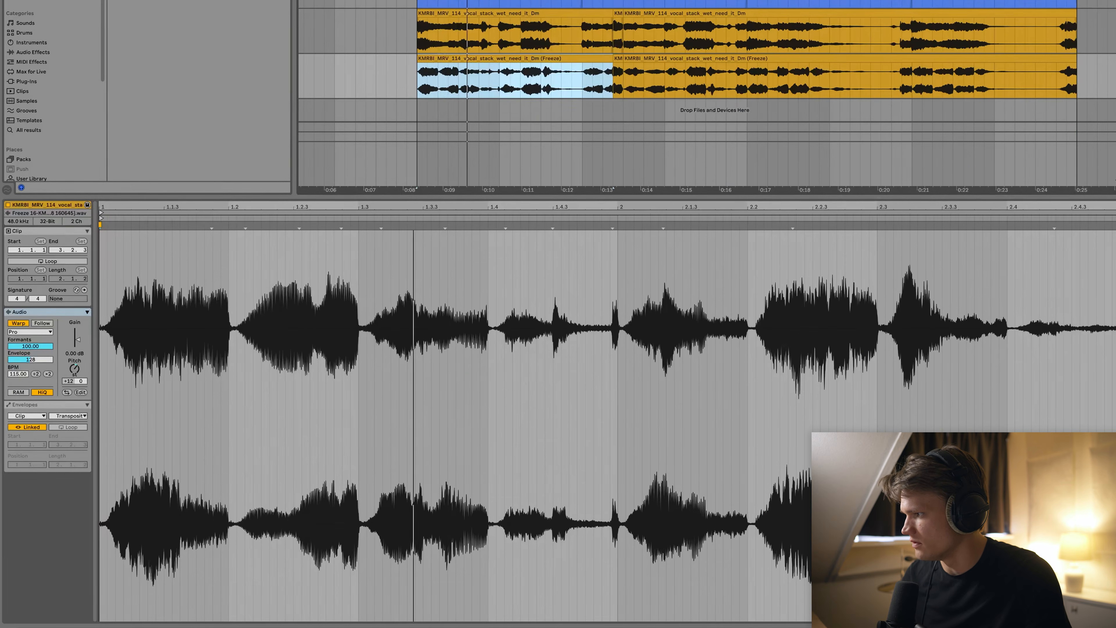
pyautogui.click(51, 360)
pyautogui.write('80Hz')
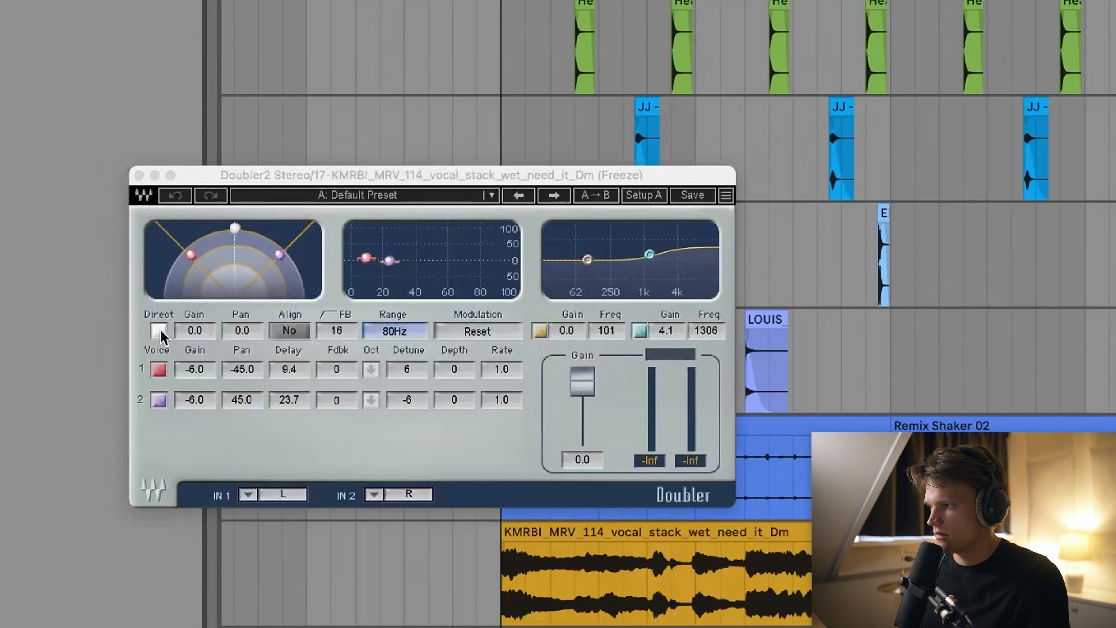
# Turn off Doubler2's direct signal, then set the insert marker at bar 5 (5.1.1).
pyautogui.click(159, 331)
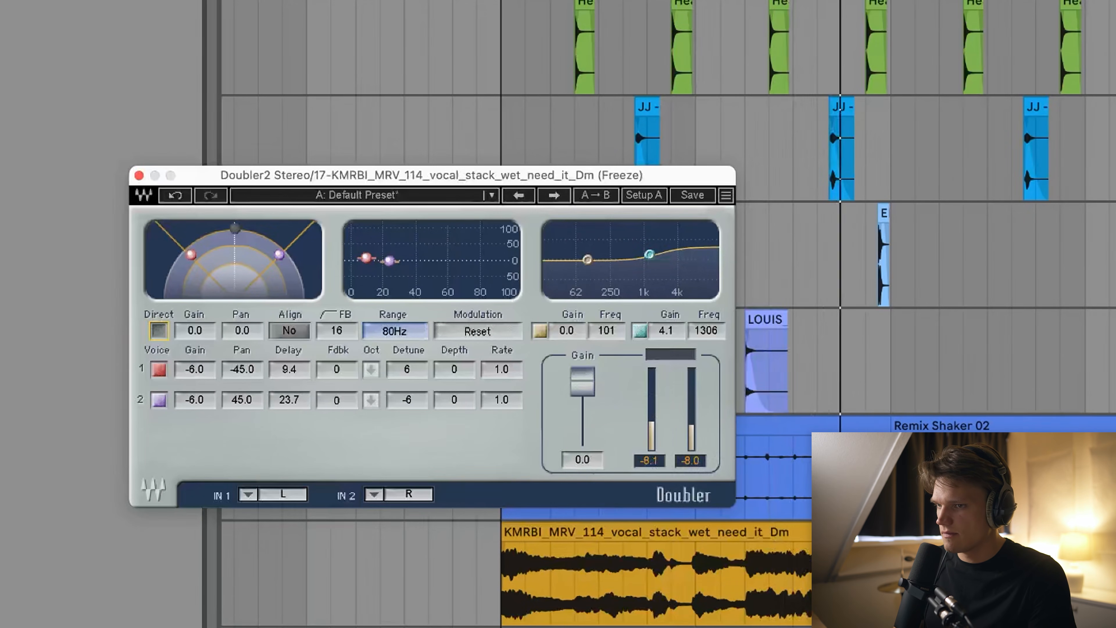
pyautogui.rightClick(980, 424)
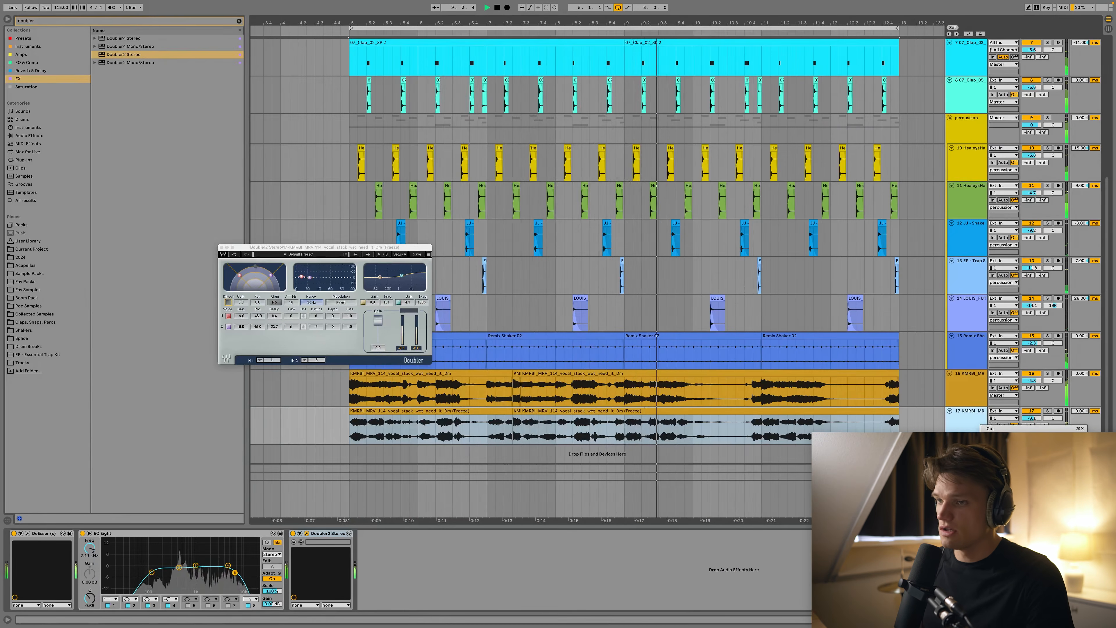
pyautogui.click(1010, 519)
pyautogui.click(221, 247)
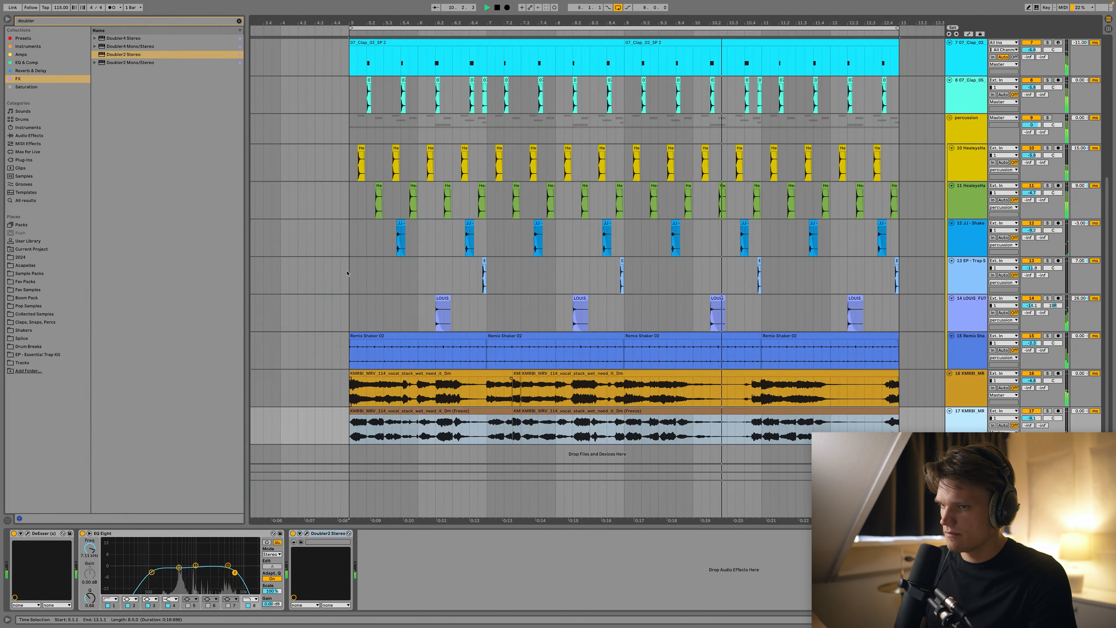
pyautogui.click(381, 418)
pyautogui.scroll(-3, 383, 388)
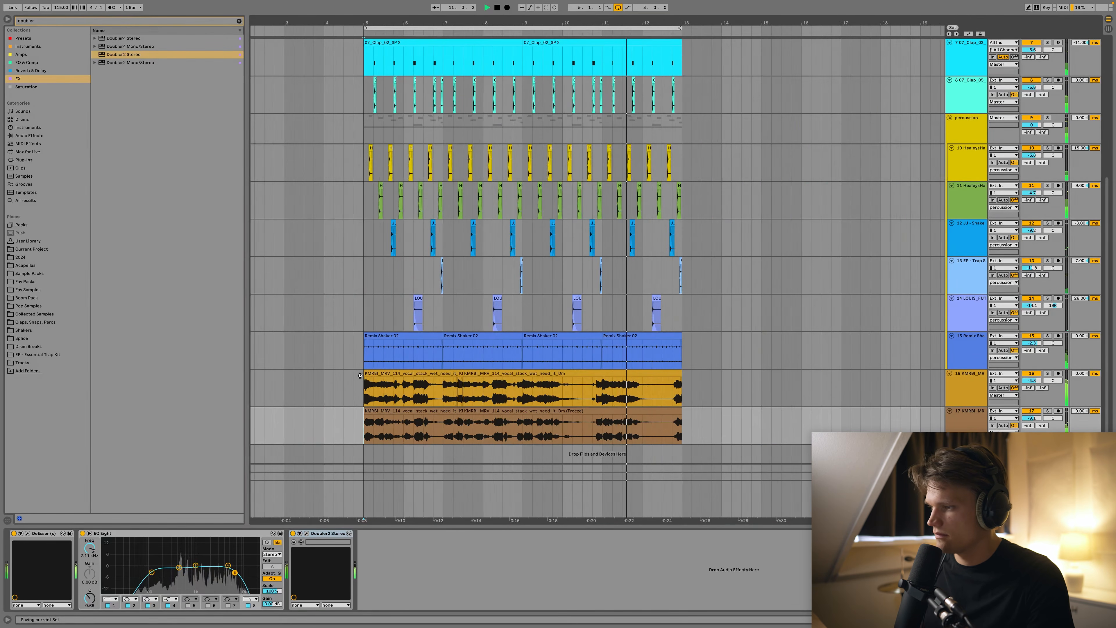
pyautogui.scroll(5, 365, 358)
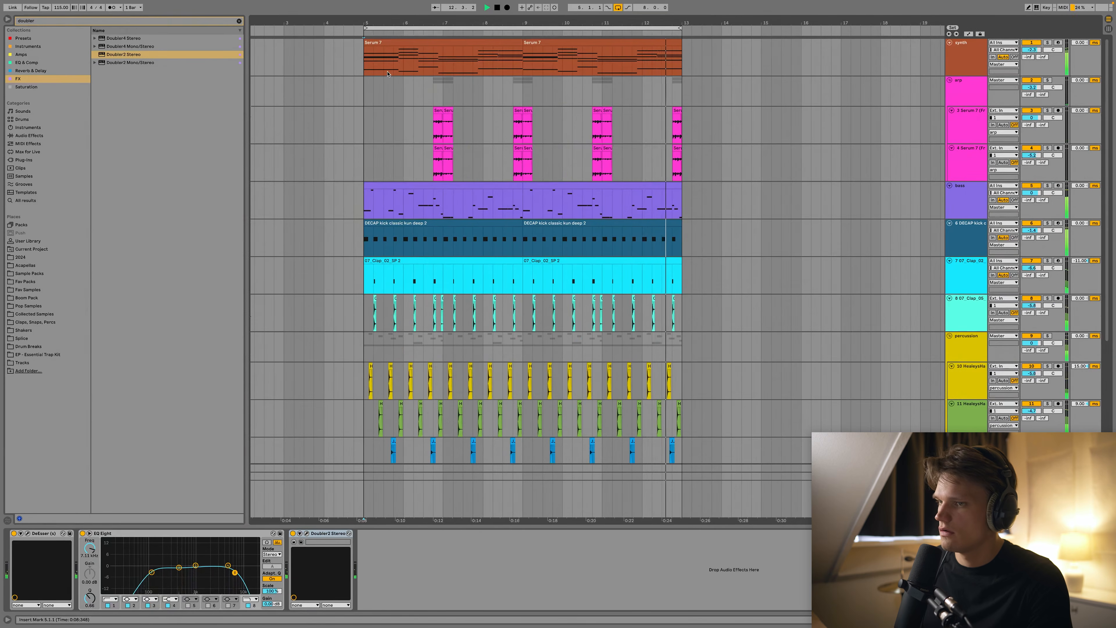